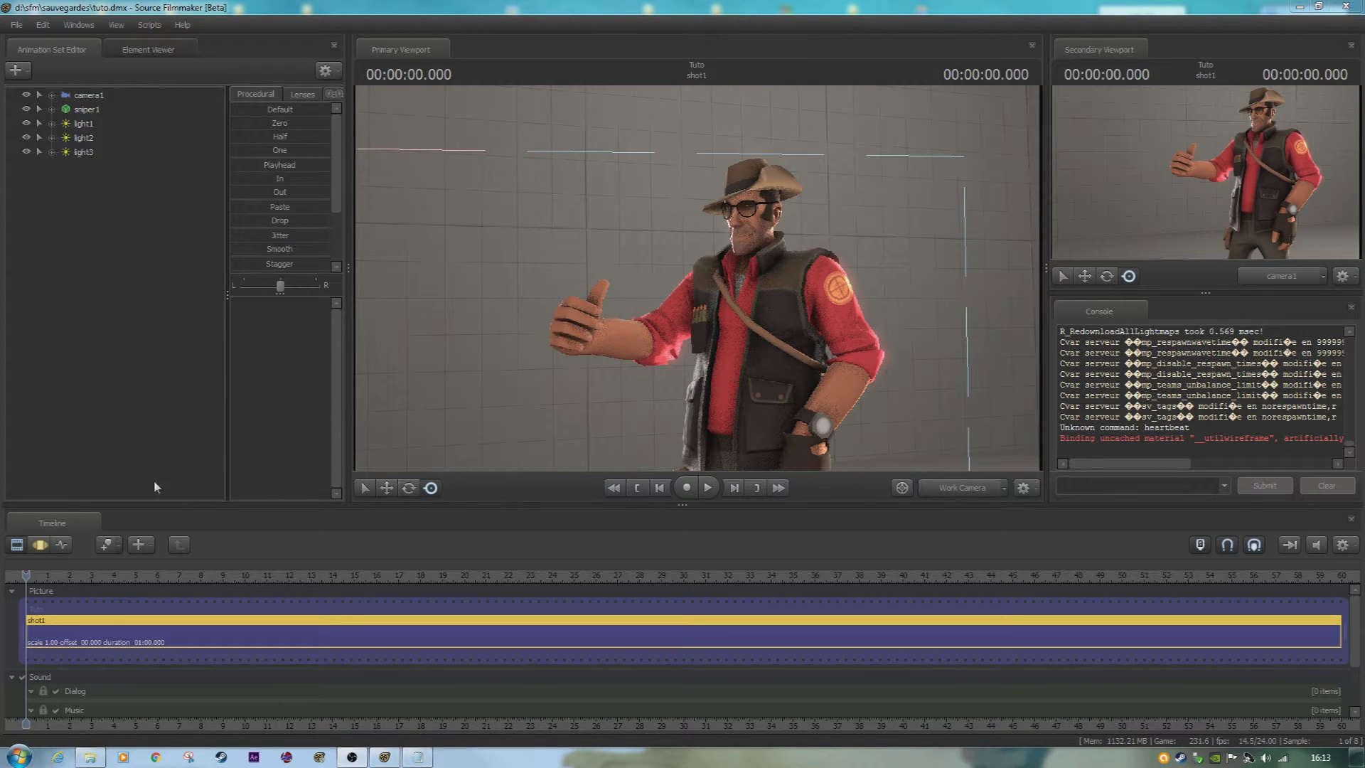
# - Show the shot through camera1 in the primary viewport instead of the work camera
pyautogui.moveTo(686, 130); pyautogui.dragTo(640, 135)
pyautogui.moveTo(683, 278); pyautogui.dragTo(697, 283)
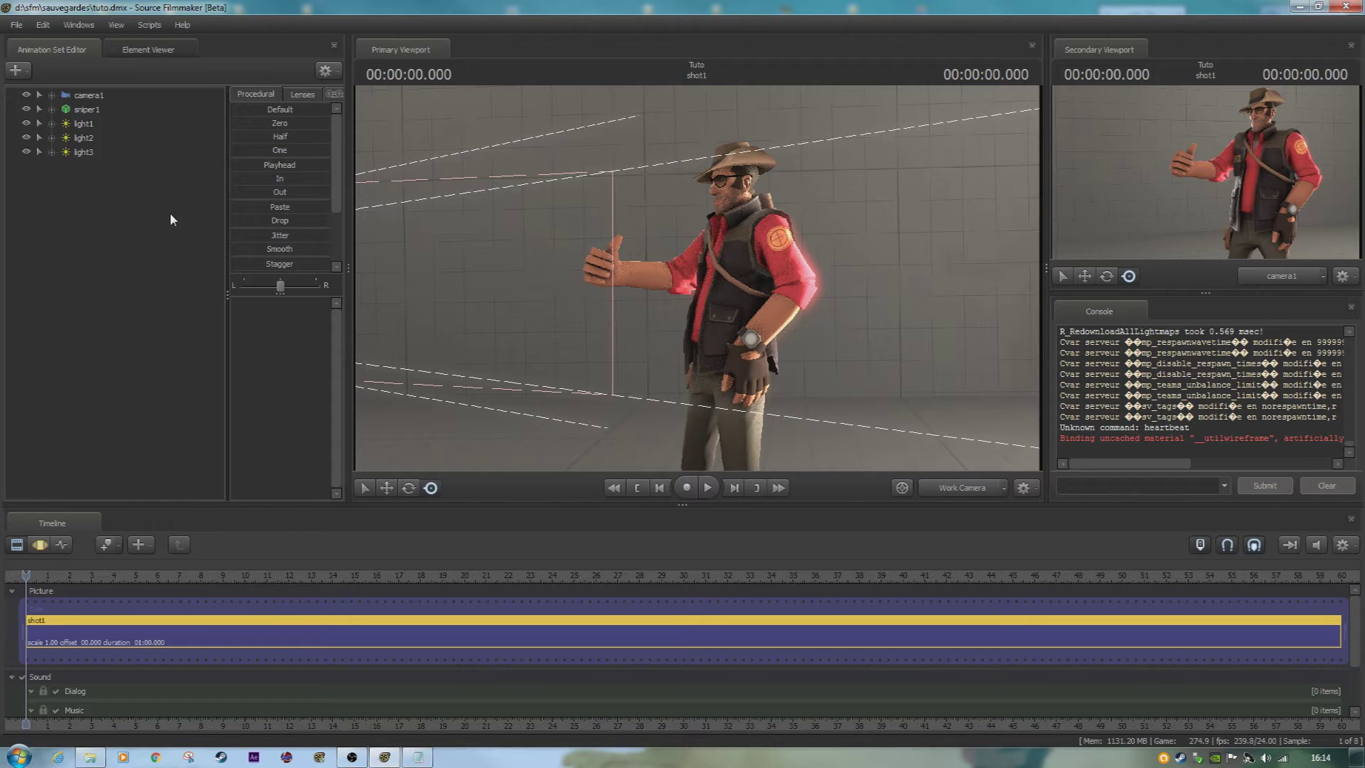
pyautogui.click(987, 489)
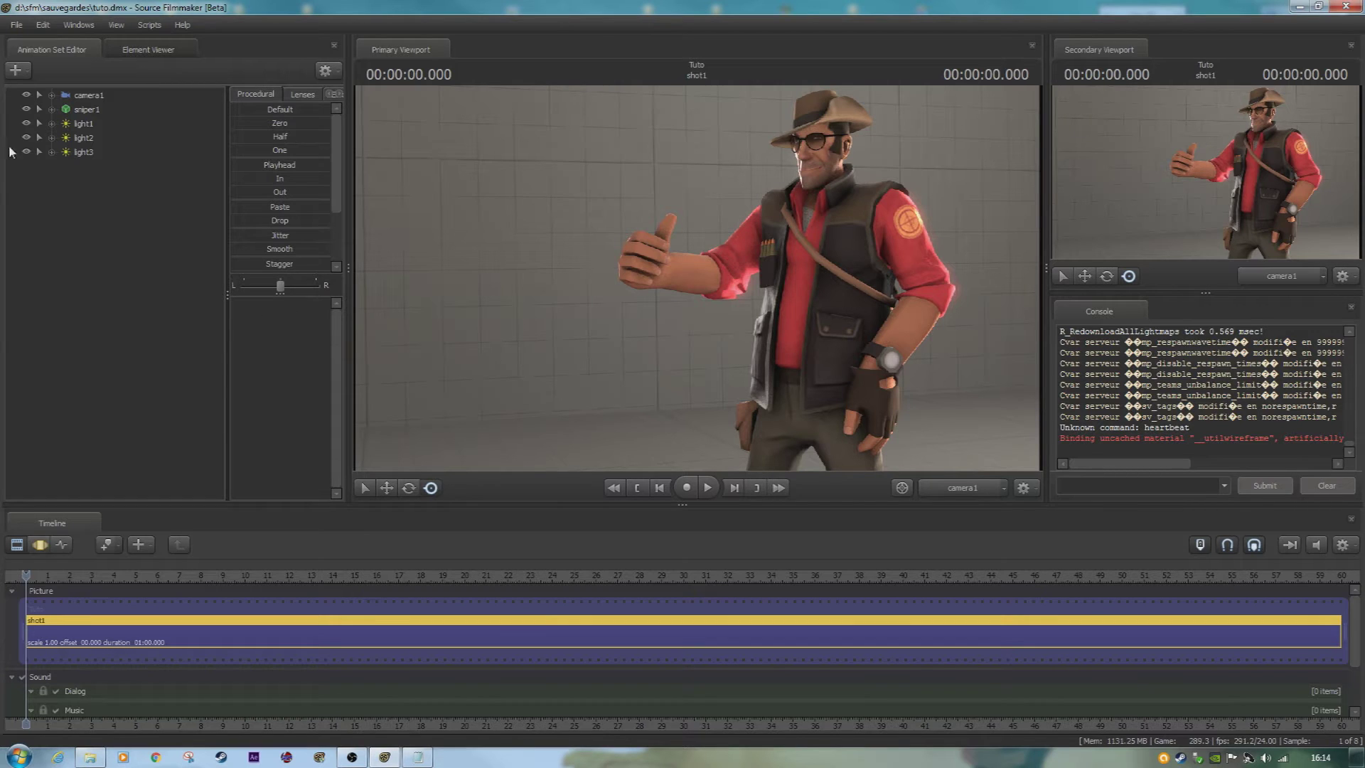
# - Set the skin of the sniper1 animation set to 1
pyautogui.rightClick(77, 108)
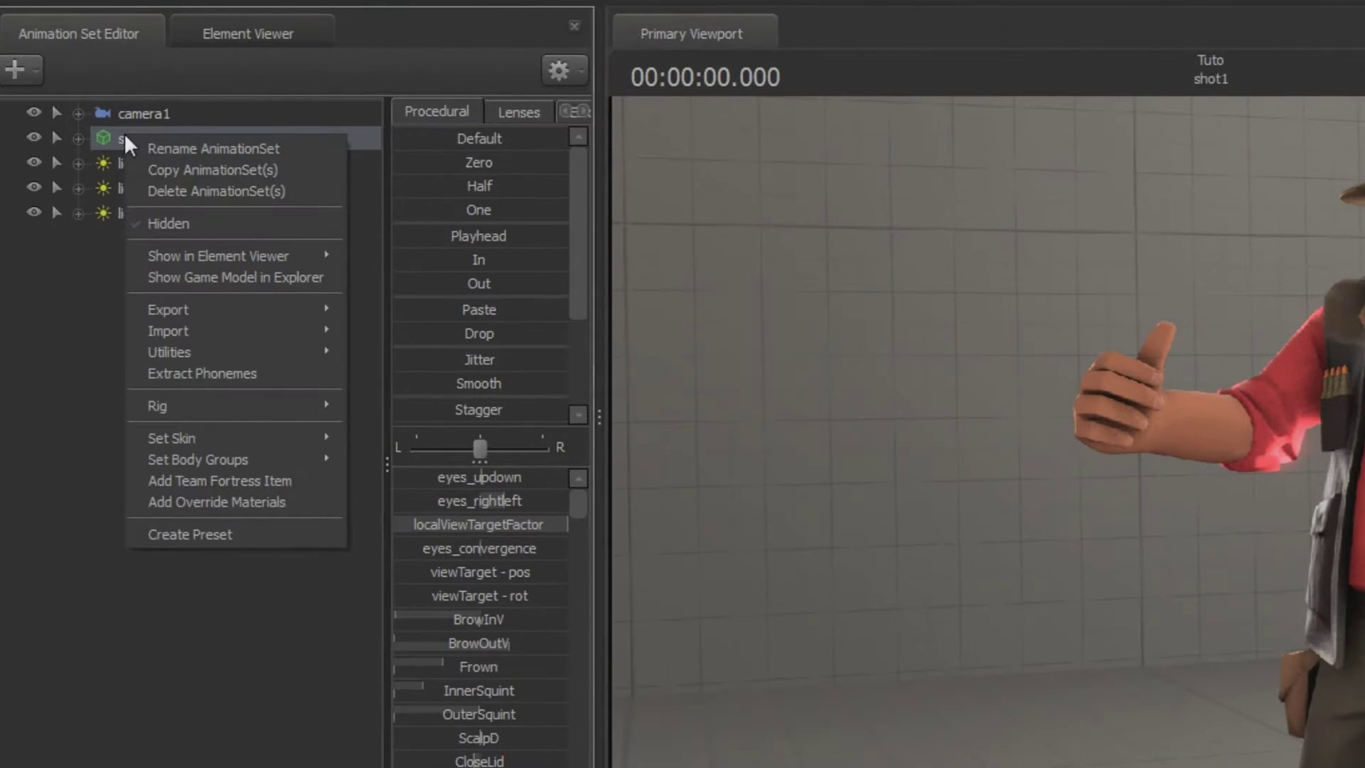
pyautogui.moveTo(336, 378)
pyautogui.moveTo(334, 441)
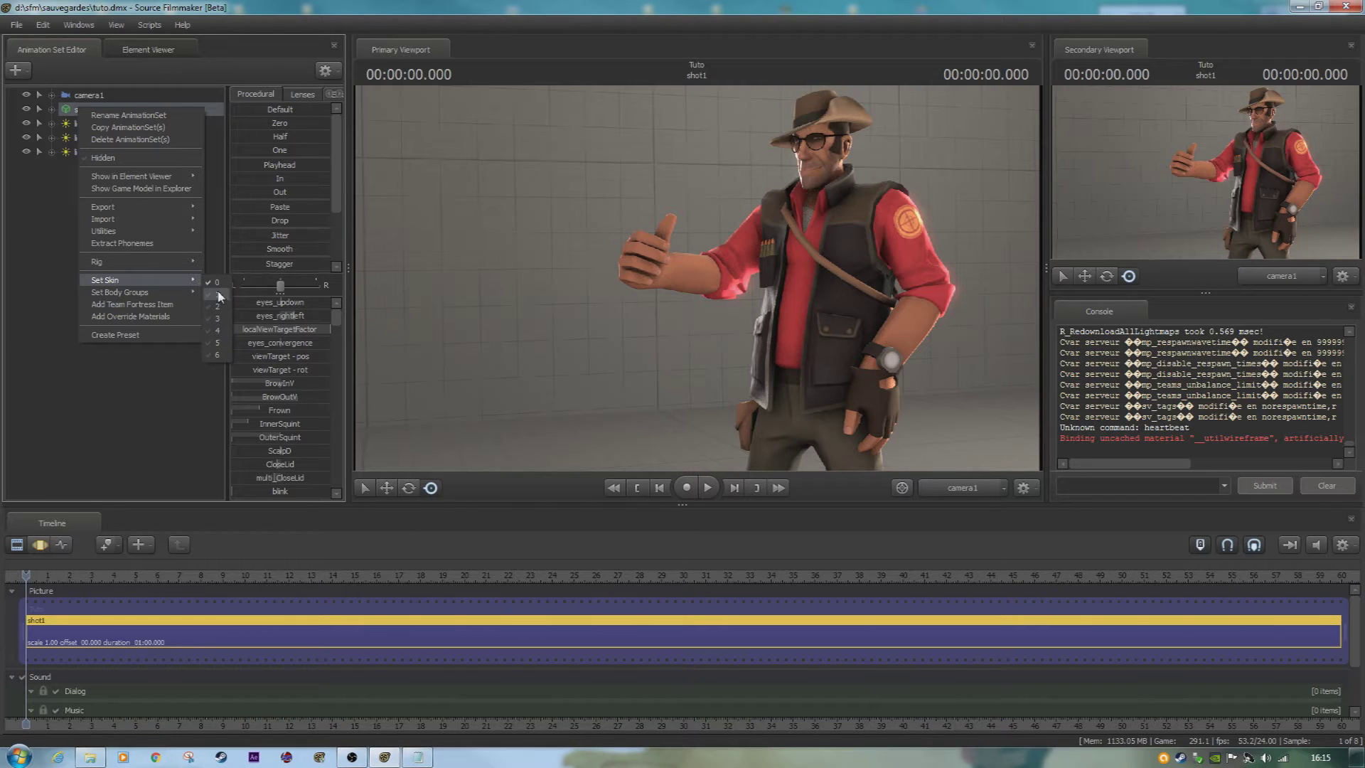
pyautogui.click(219, 295)
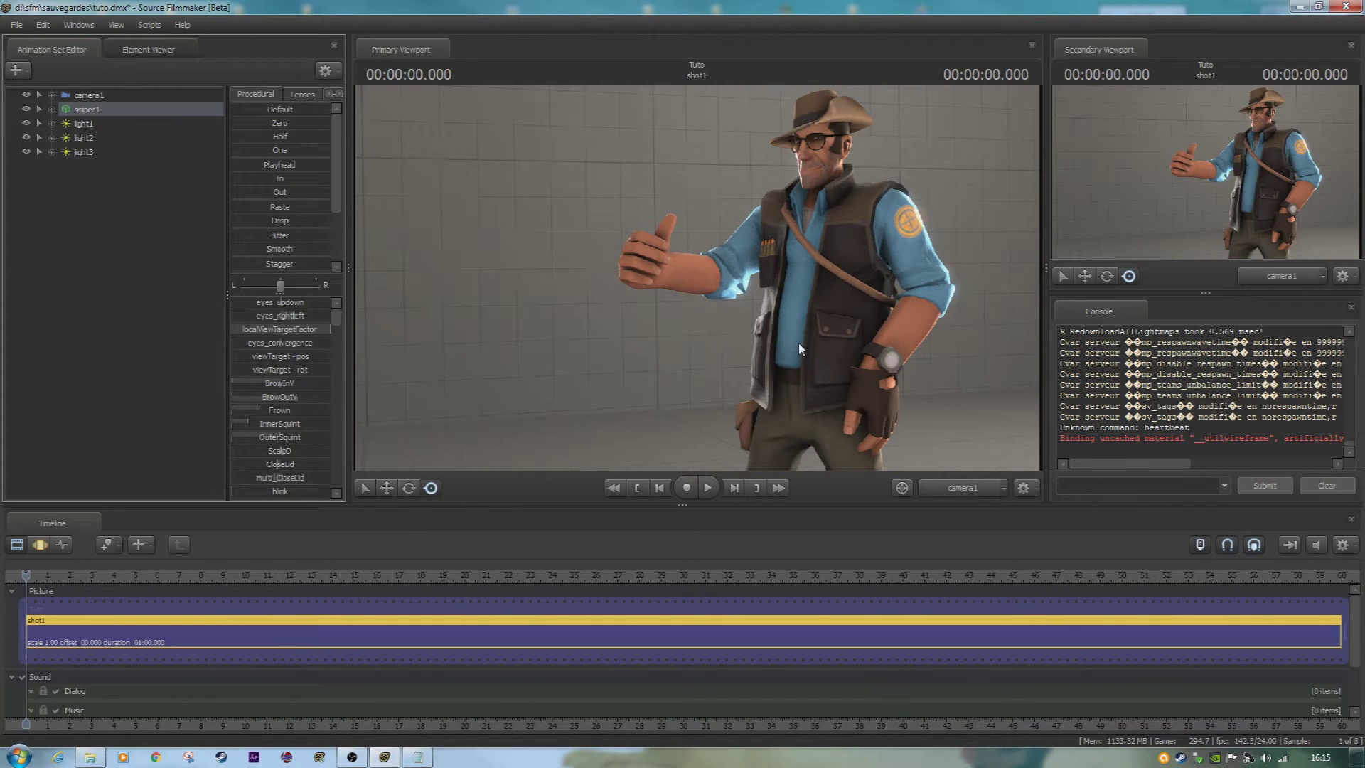
# - Try skin 2 and then skin 3 on the sniper1 animation set
pyautogui.rightClick(156, 116)
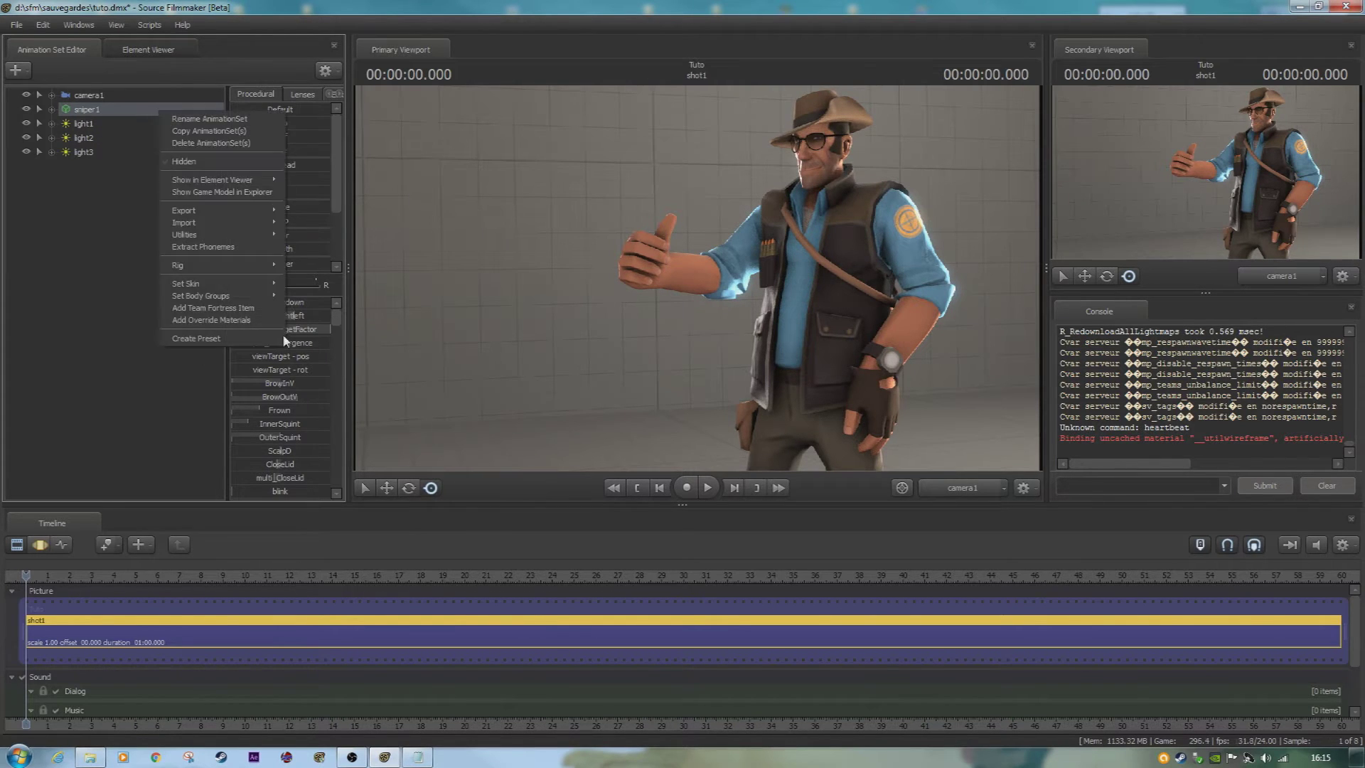
pyautogui.moveTo(273, 283)
pyautogui.click(297, 313)
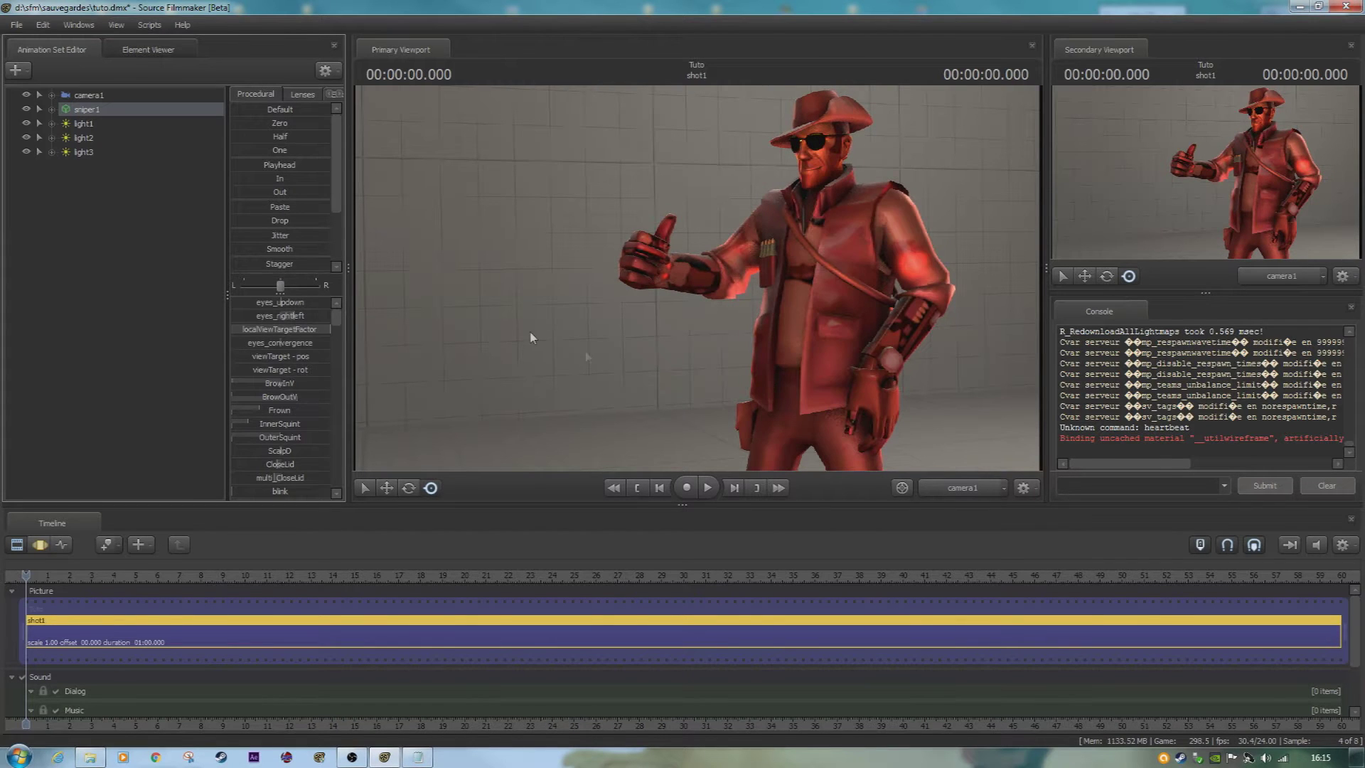
pyautogui.rightClick(125, 113)
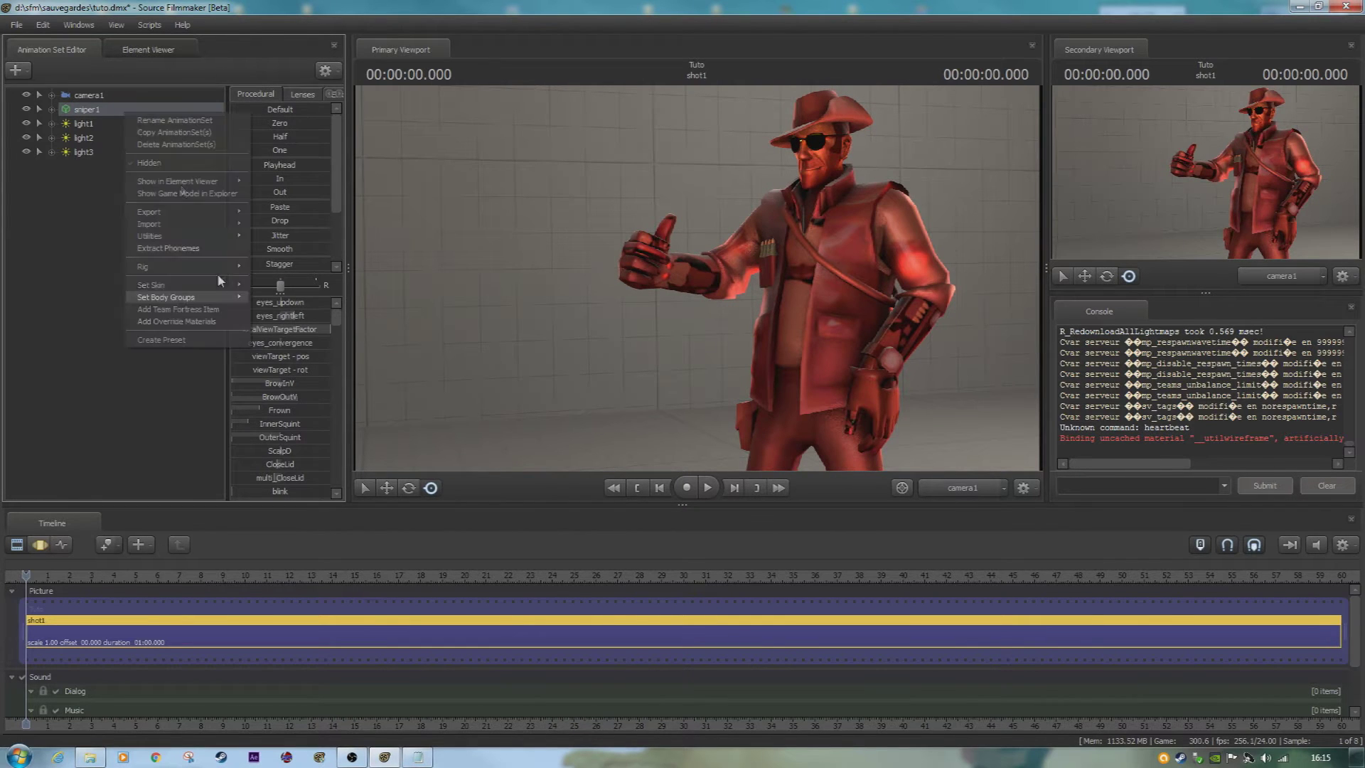
pyautogui.moveTo(227, 286)
pyautogui.click(276, 323)
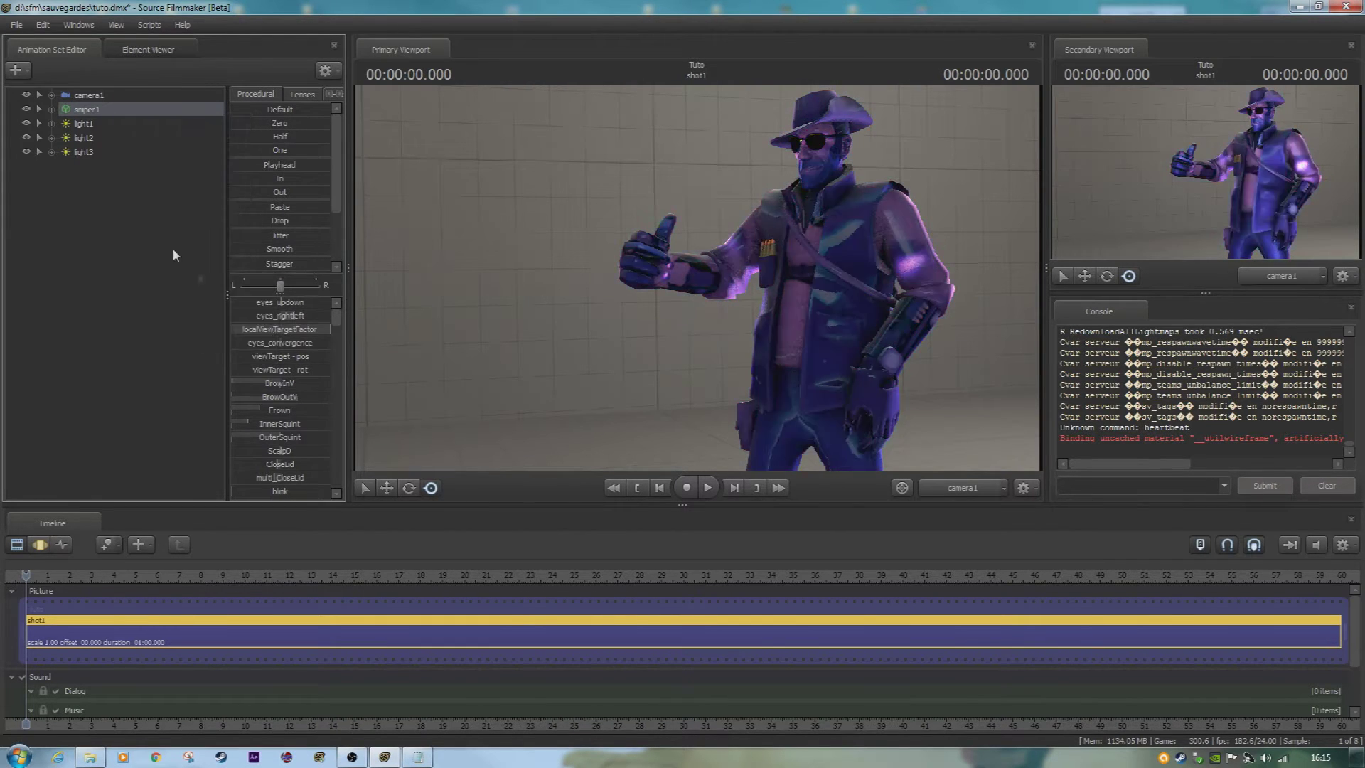
# - Try skin 4 on sniper1, and switch it back to skin 1 for comparison
pyautogui.rightClick(178, 112)
pyautogui.moveTo(275, 288)
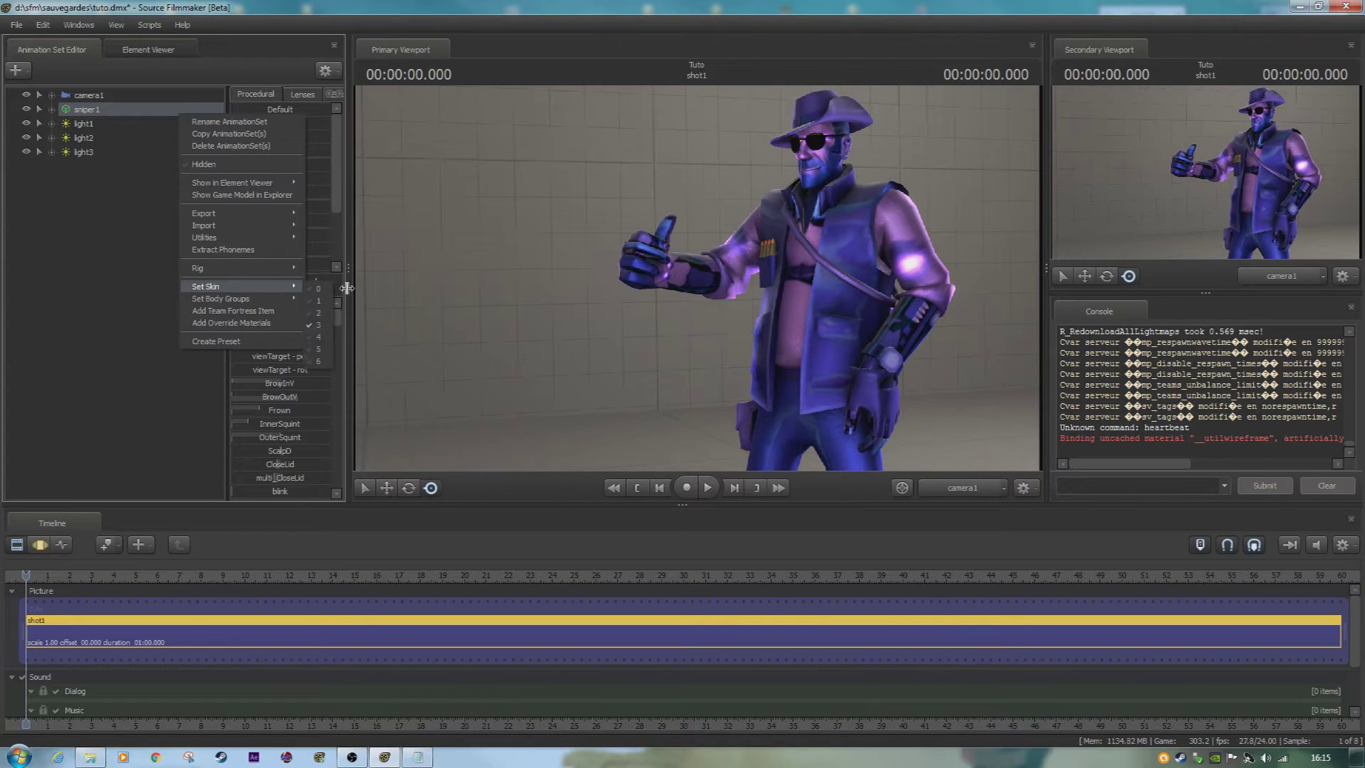
pyautogui.click(320, 341)
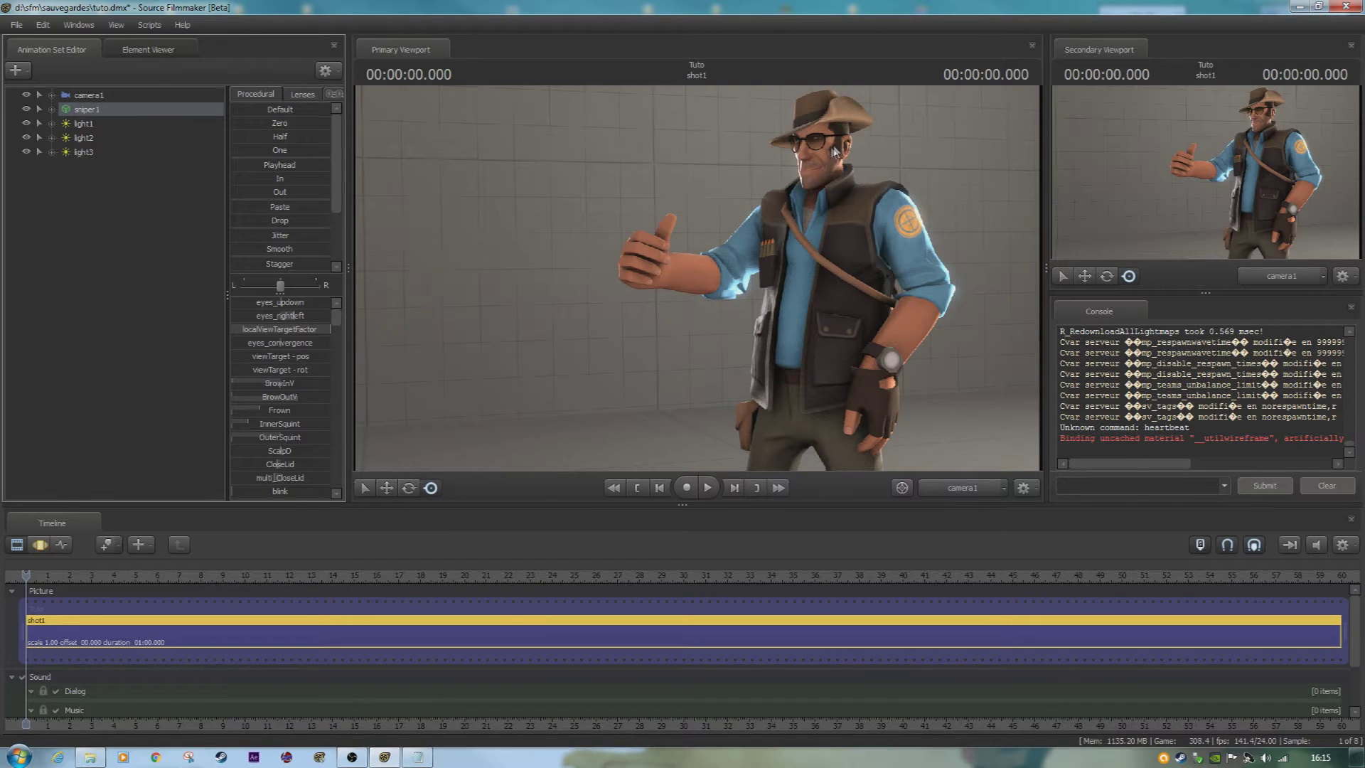
pyautogui.rightClick(203, 112)
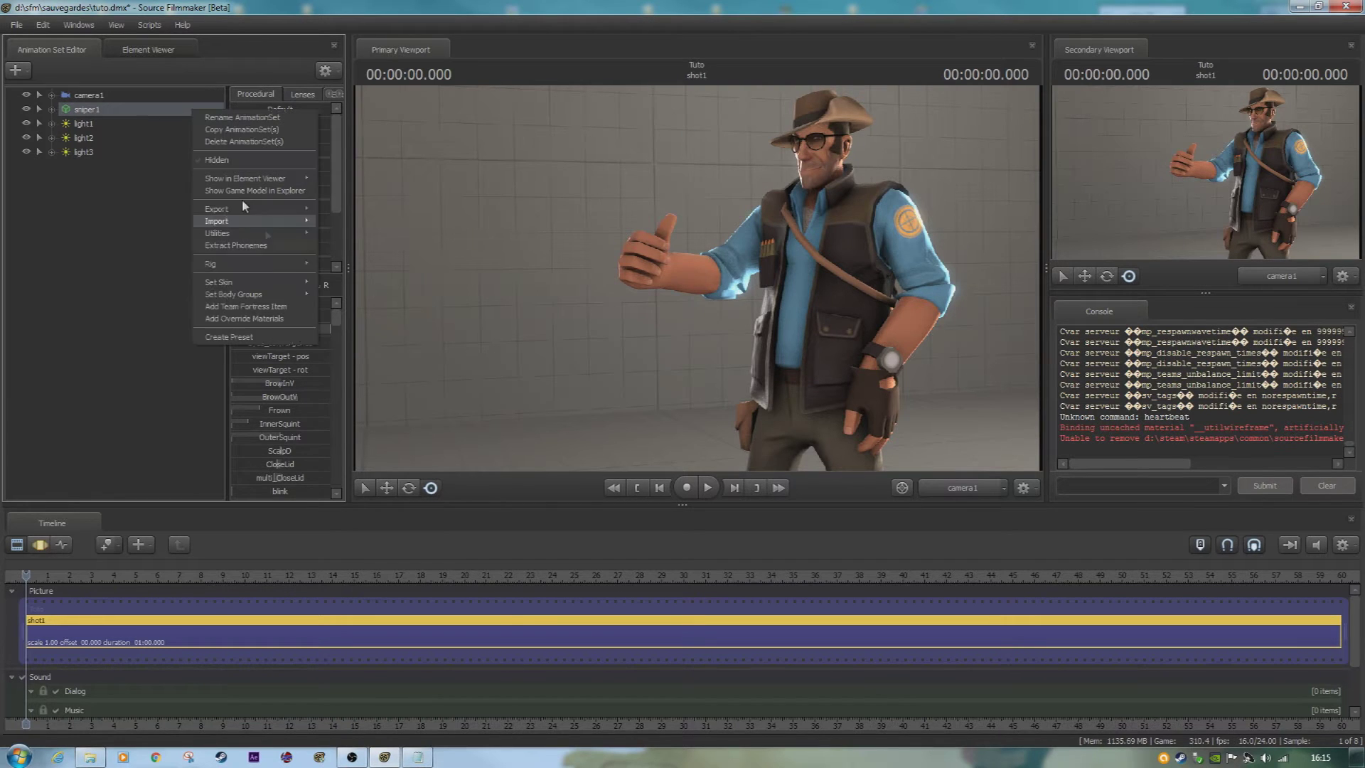
pyautogui.moveTo(306, 283)
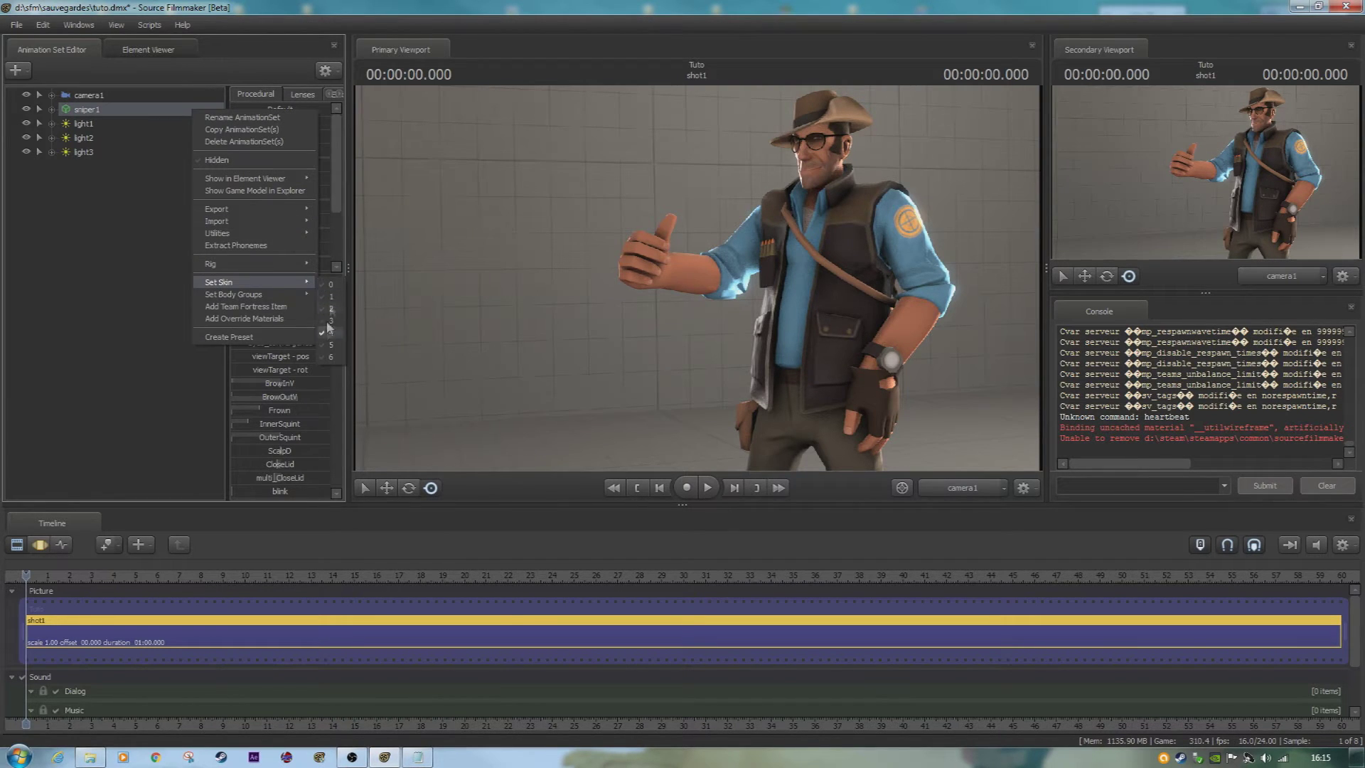
pyautogui.click(330, 297)
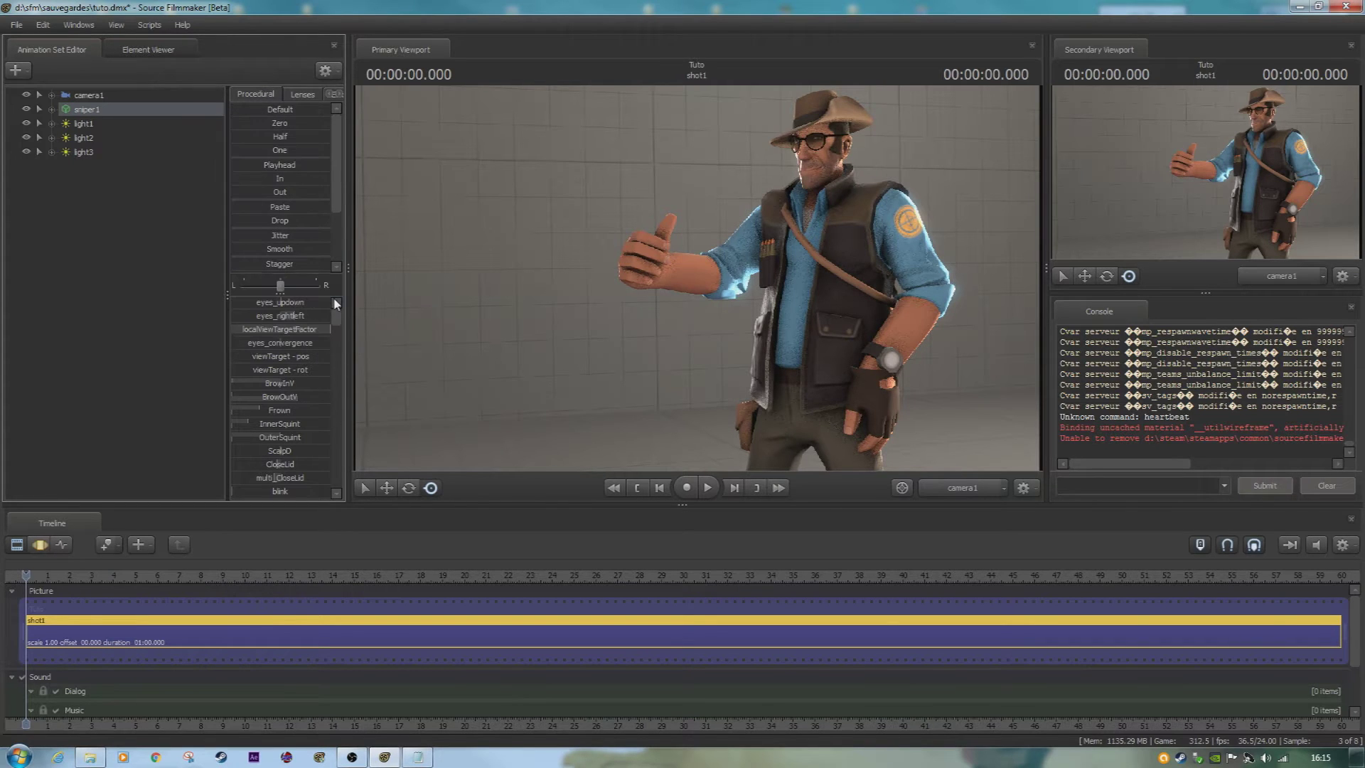
# - Set the skin of the sniper1 animation set to 5
pyautogui.rightClick(181, 108)
pyautogui.moveTo(283, 279)
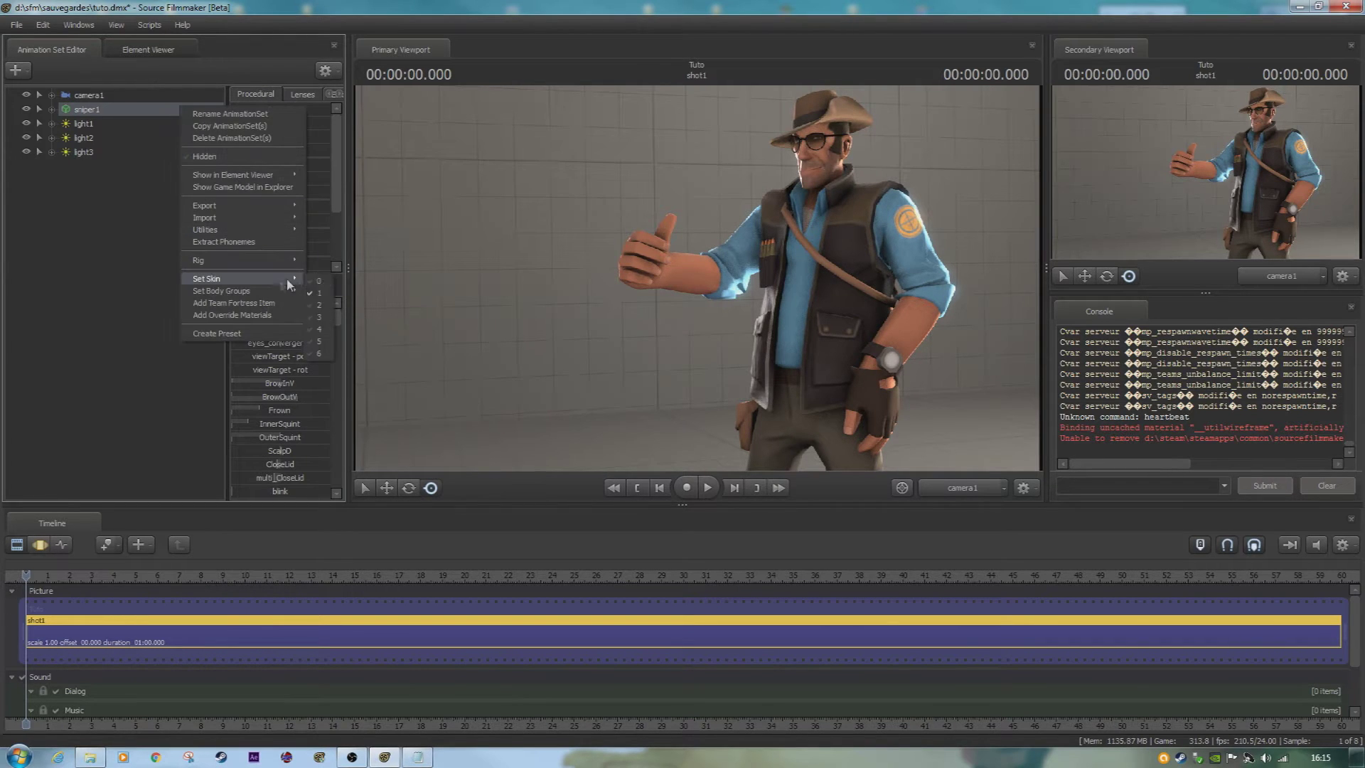
pyautogui.click(317, 341)
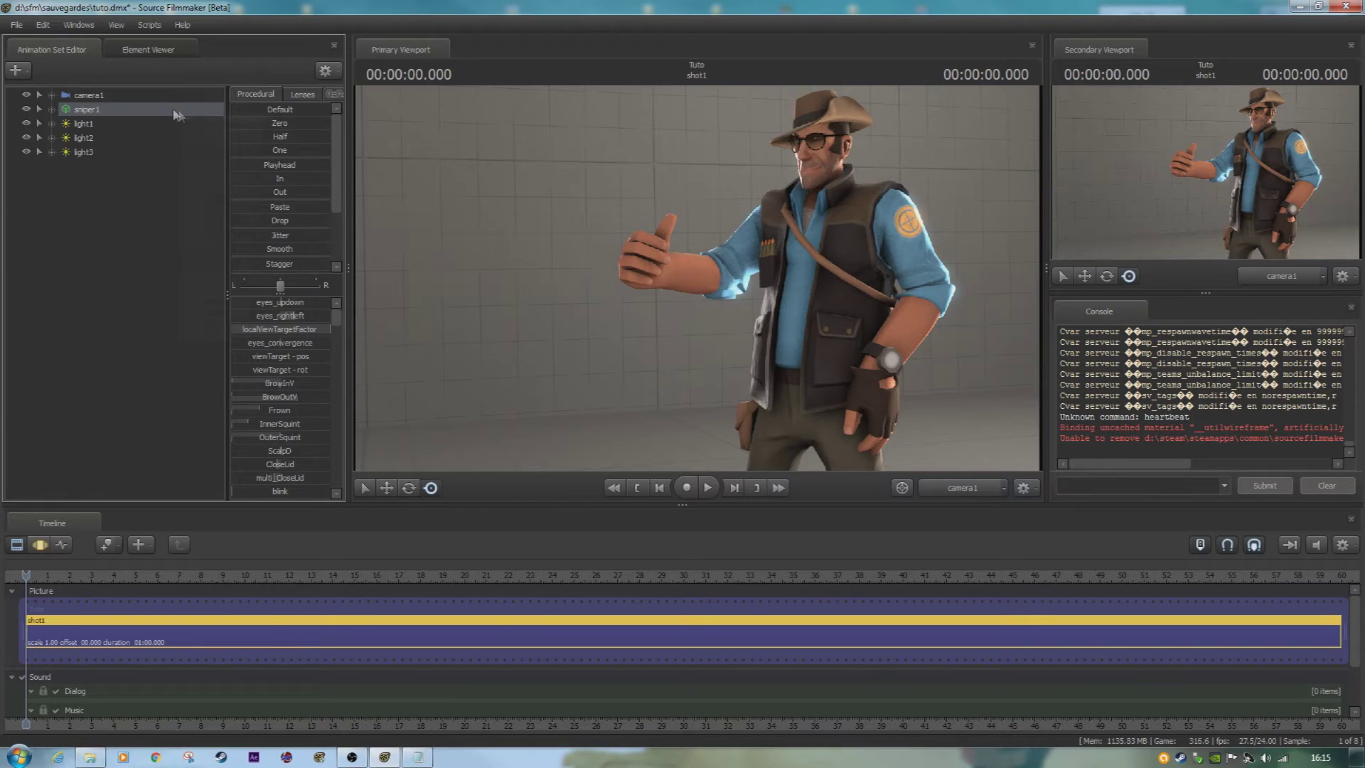
# - Apply skin 6 to sniper1 and inspect the face up close through the work camera
pyautogui.rightClick(173, 108)
pyautogui.moveTo(273, 278)
pyautogui.click(316, 360)
pyautogui.click(960, 487)
pyautogui.moveTo(799, 346); pyautogui.dragTo(820, 308)
pyautogui.press('w')
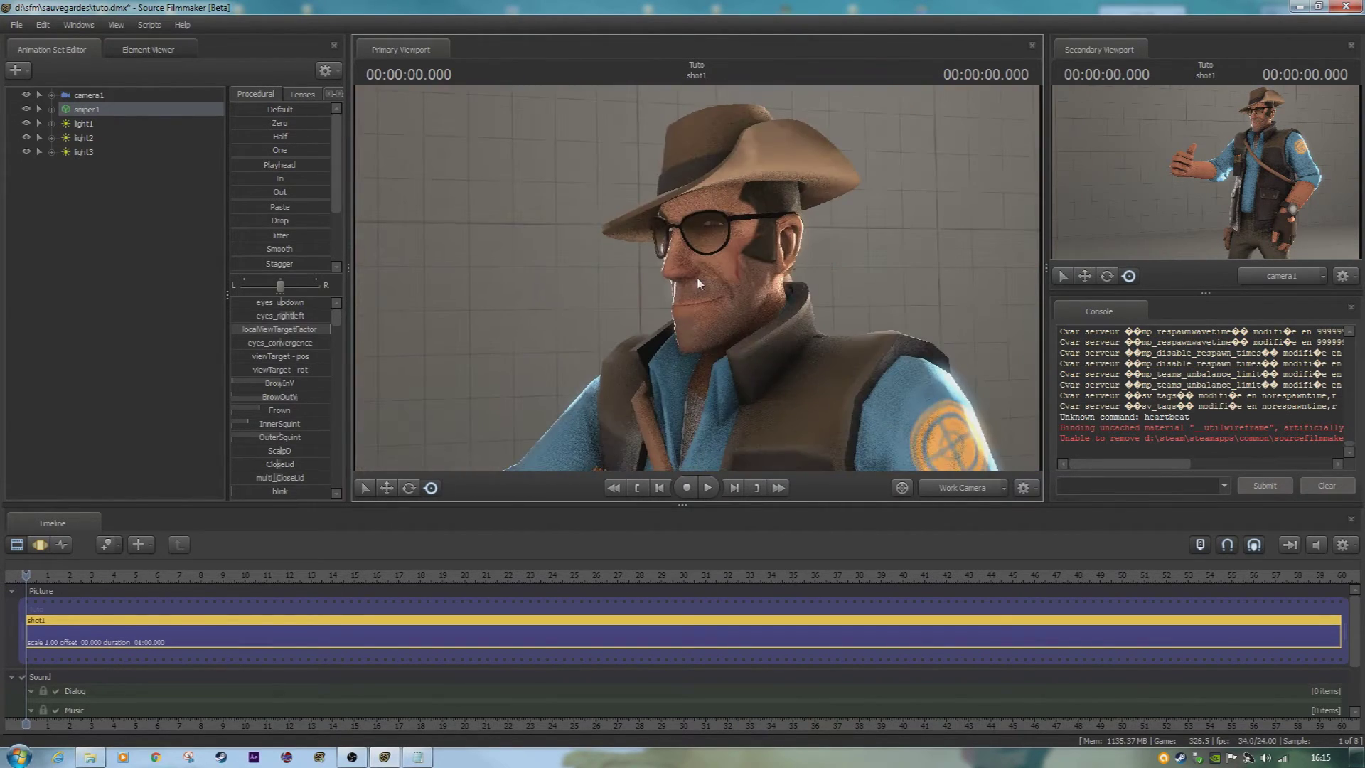
# - Set sniper1's skin back to 0 and show the shot through camera1
pyautogui.rightClick(113, 115)
pyautogui.moveTo(223, 284)
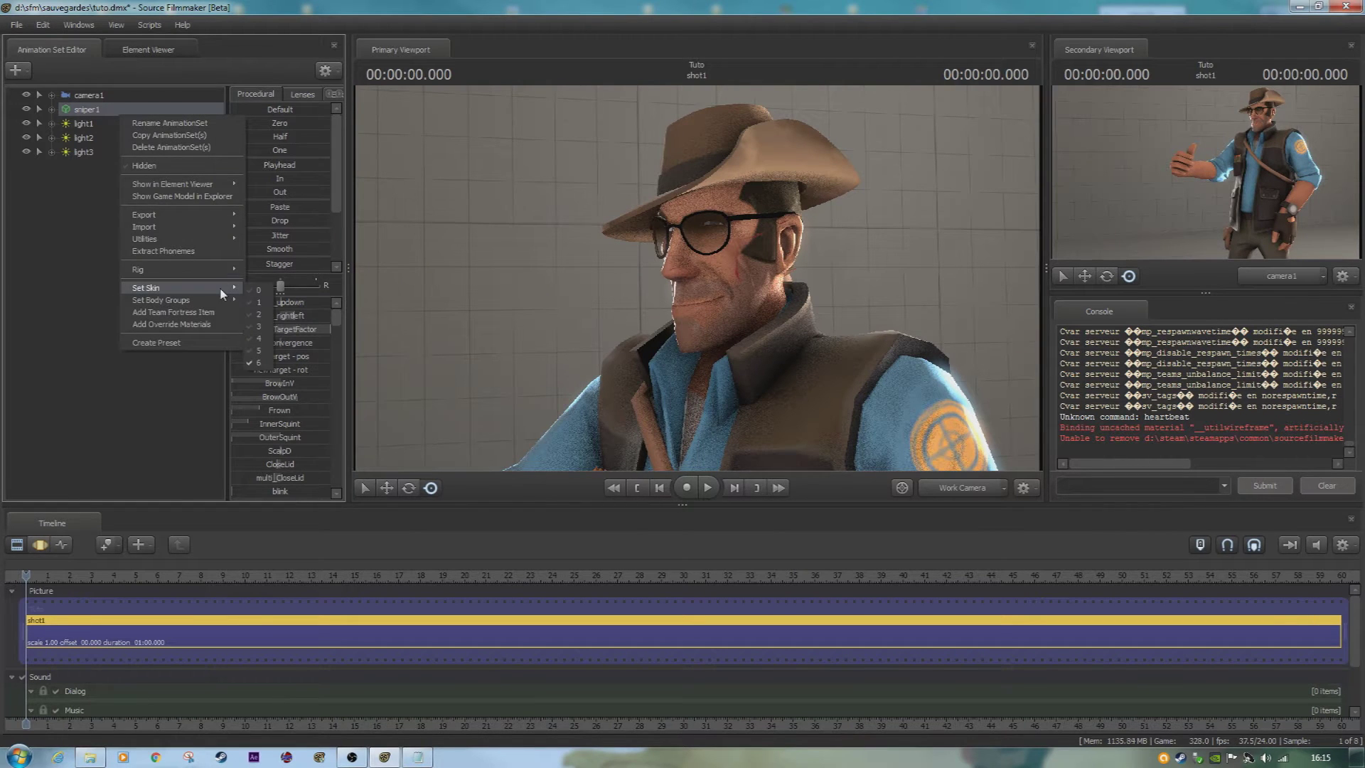
pyautogui.click(258, 289)
pyautogui.click(942, 486)
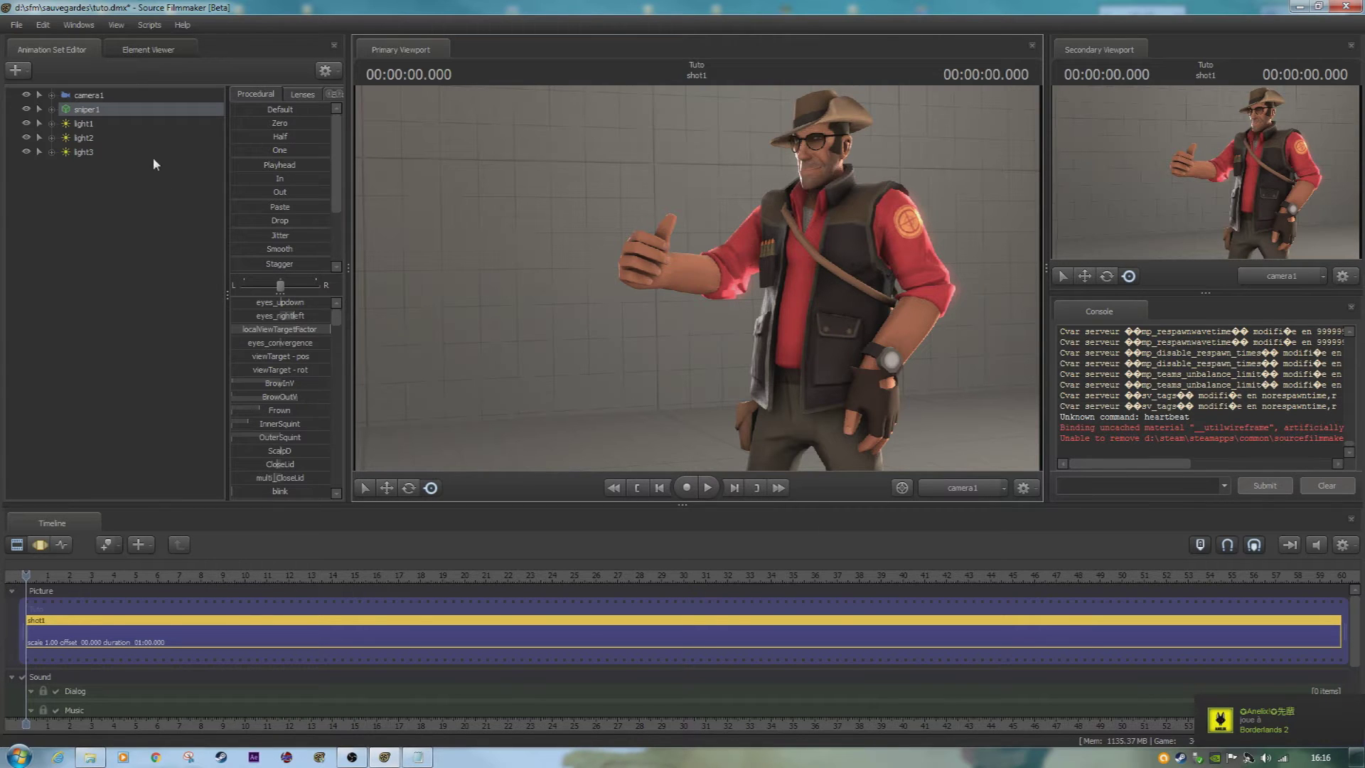
# - Set sniper1's glove_watch body group to sniper_forearm_bodygroup.dmx to remove the glove and watch
pyautogui.rightClick(94, 108)
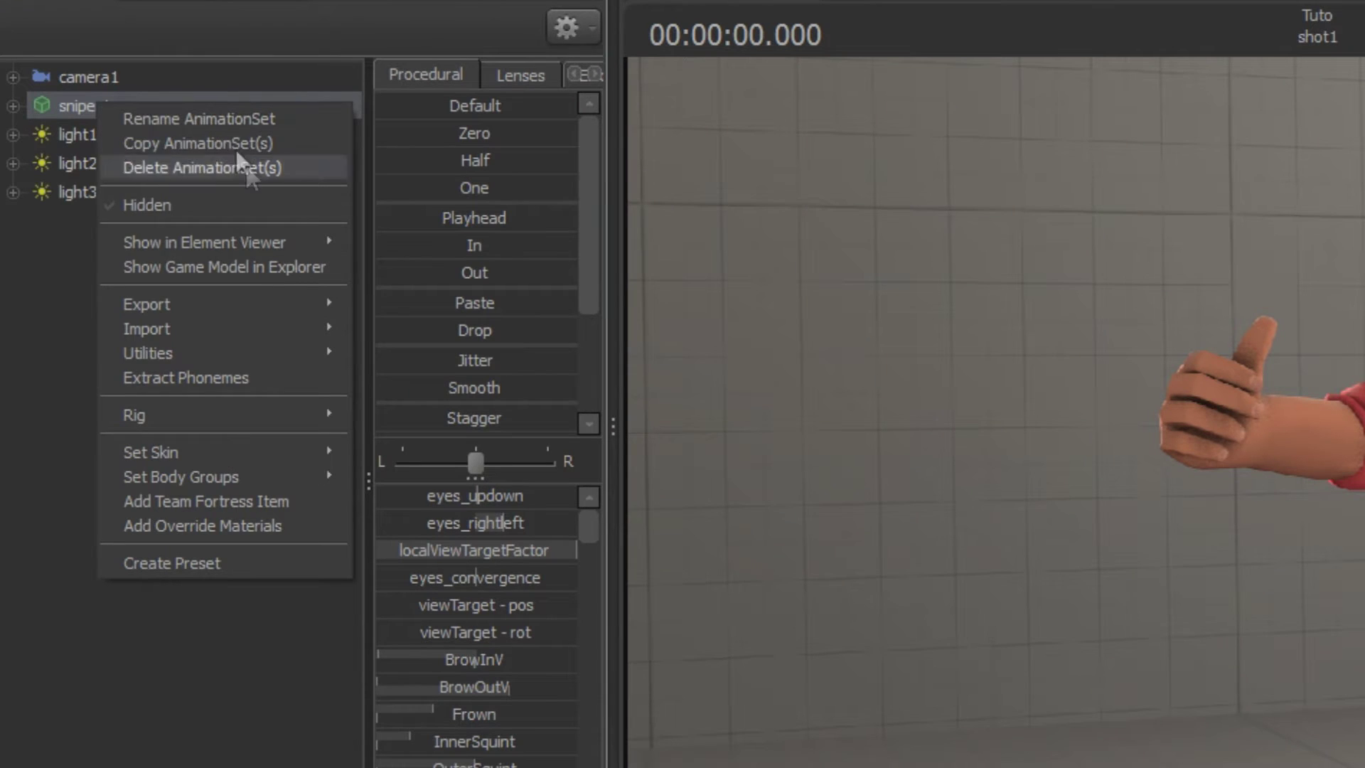
pyautogui.moveTo(331, 477)
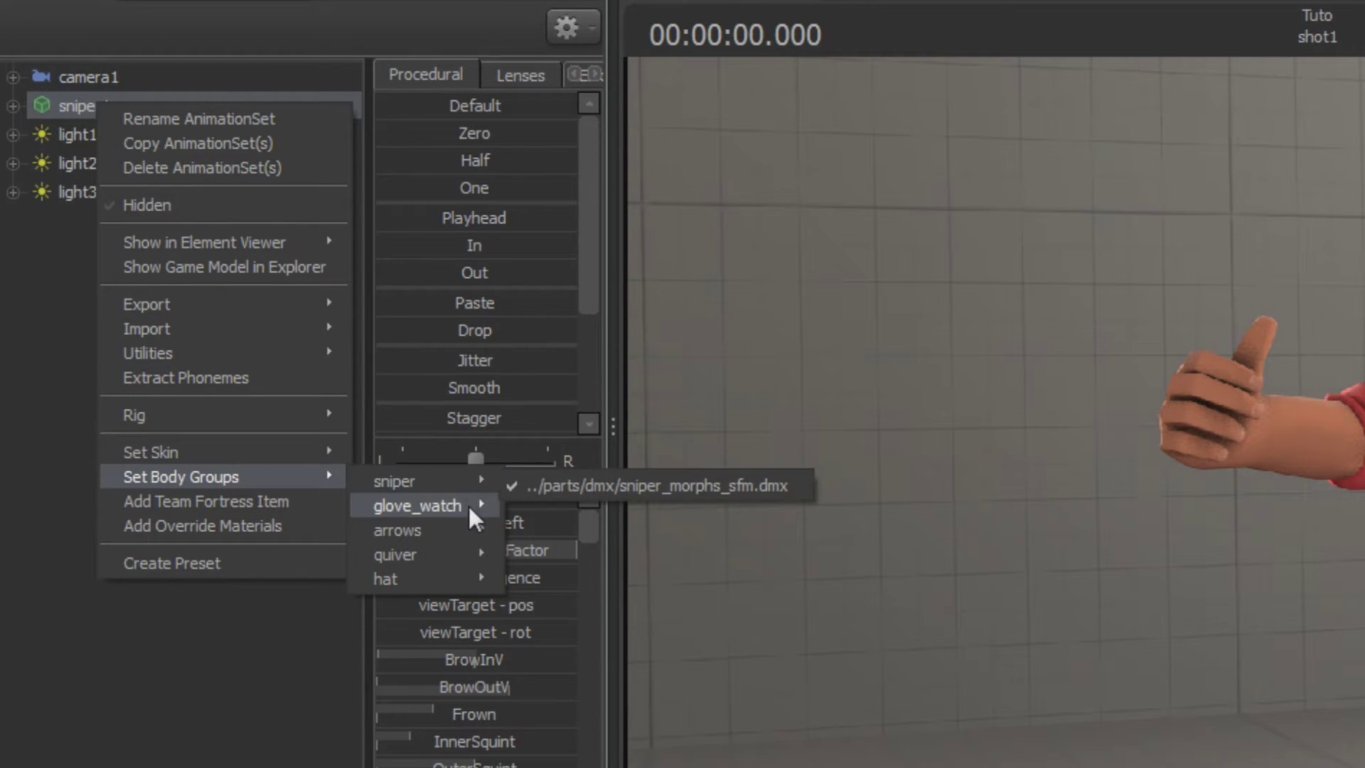
pyautogui.moveTo(475, 534)
pyautogui.moveTo(454, 583)
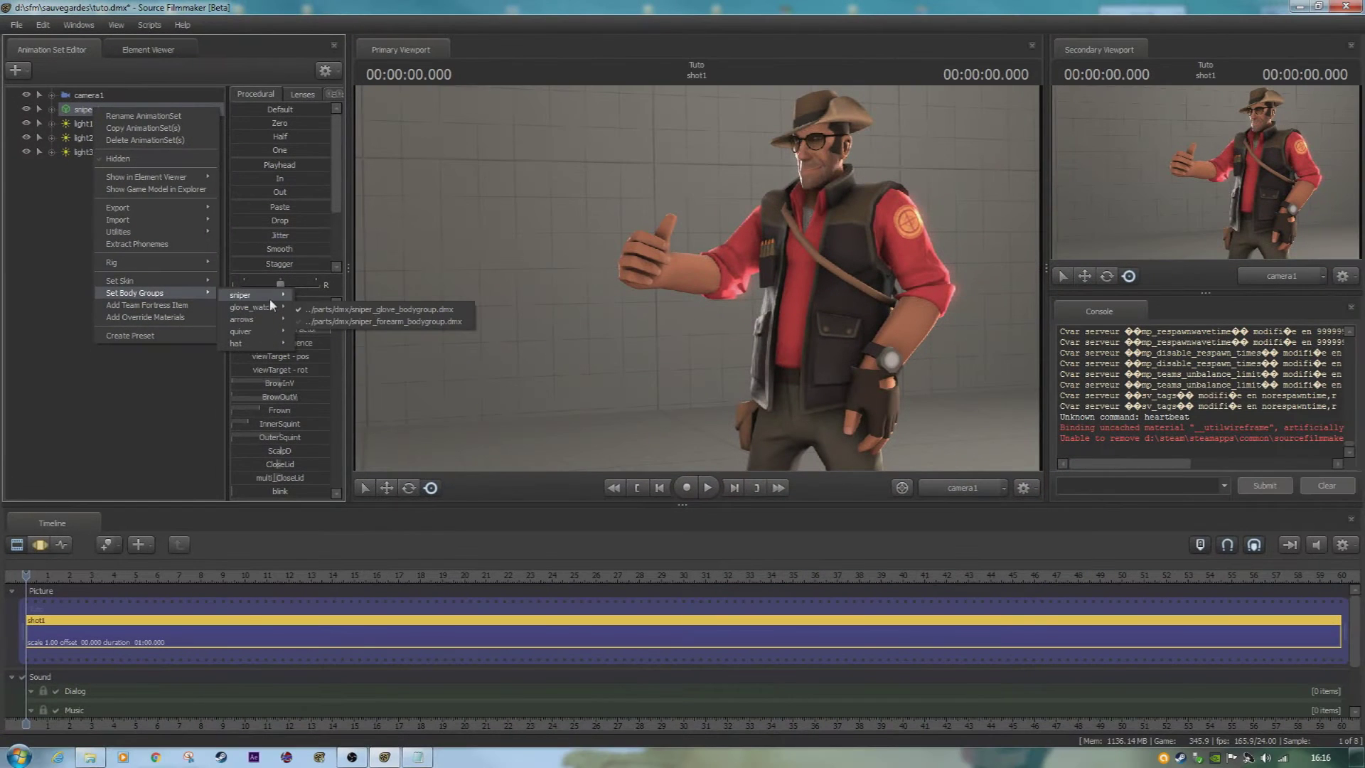
pyautogui.moveTo(460, 488)
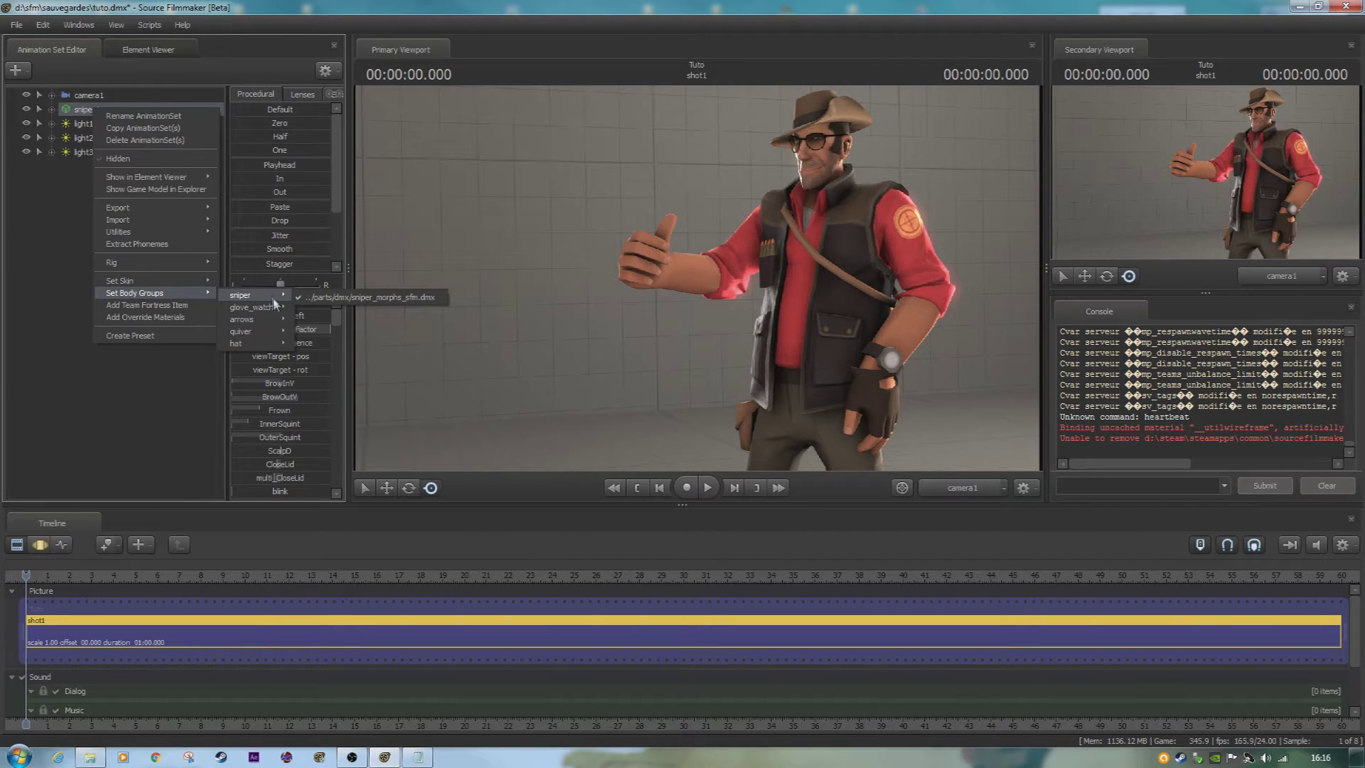
pyautogui.moveTo(284, 307)
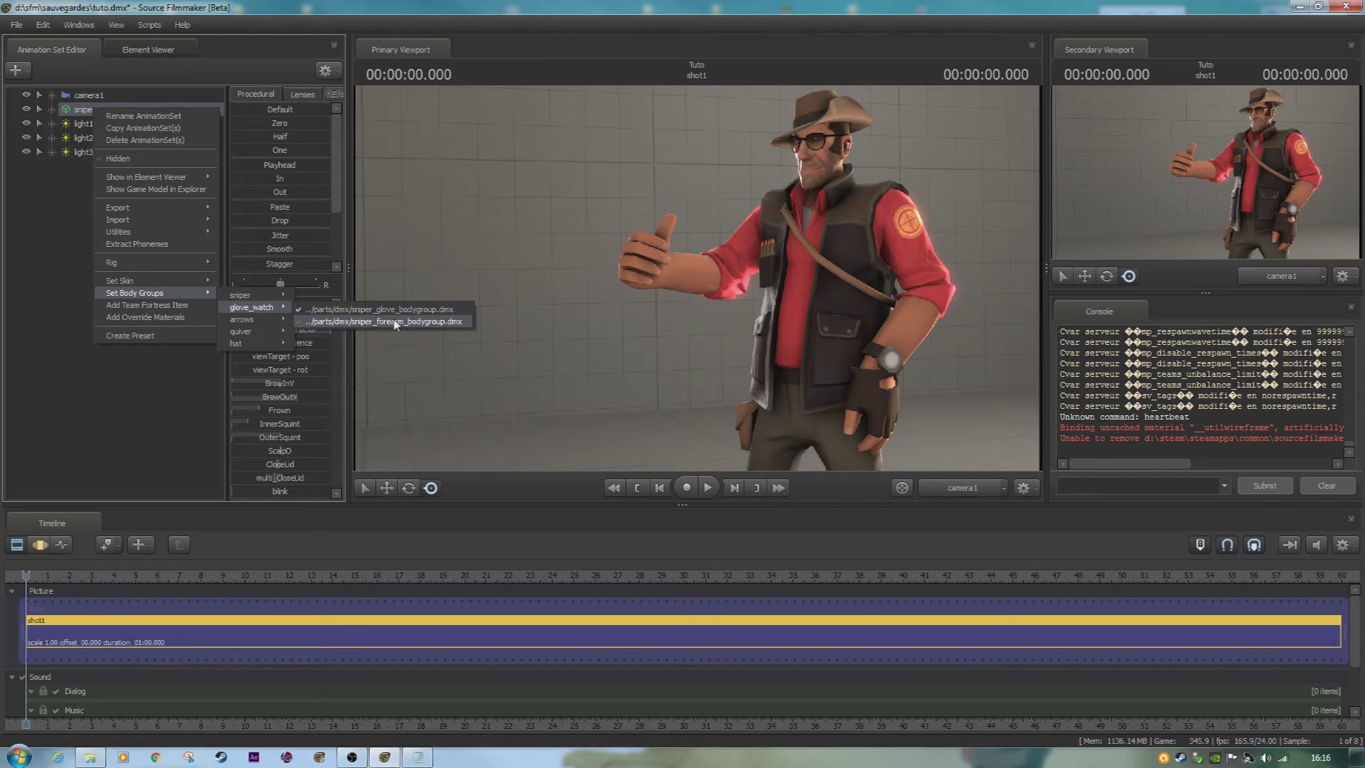
pyautogui.click(437, 323)
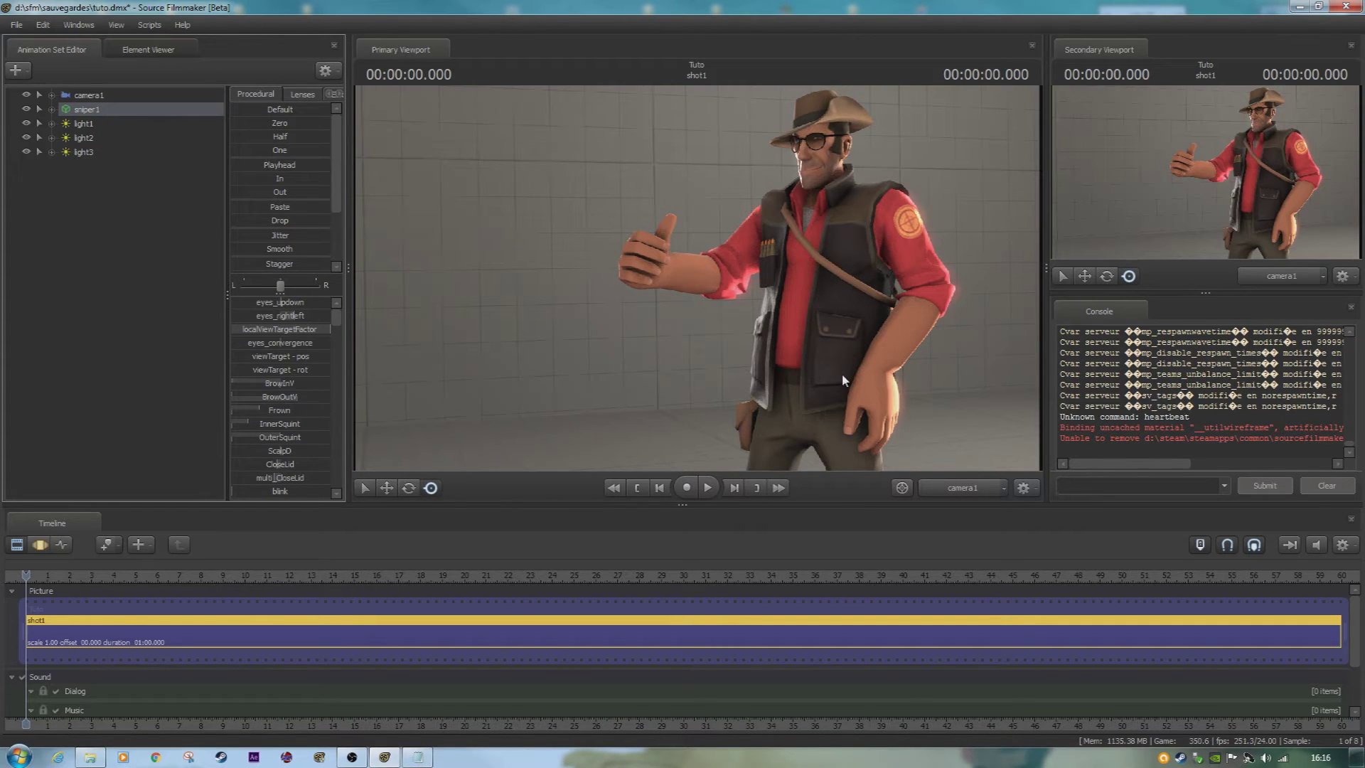
# - Set sniper1's arrows body group to arrows_bodygroup.dmx and inspect the model's back through the work camera
pyautogui.rightClick(87, 110)
pyautogui.moveTo(163, 290)
pyautogui.moveTo(242, 316)
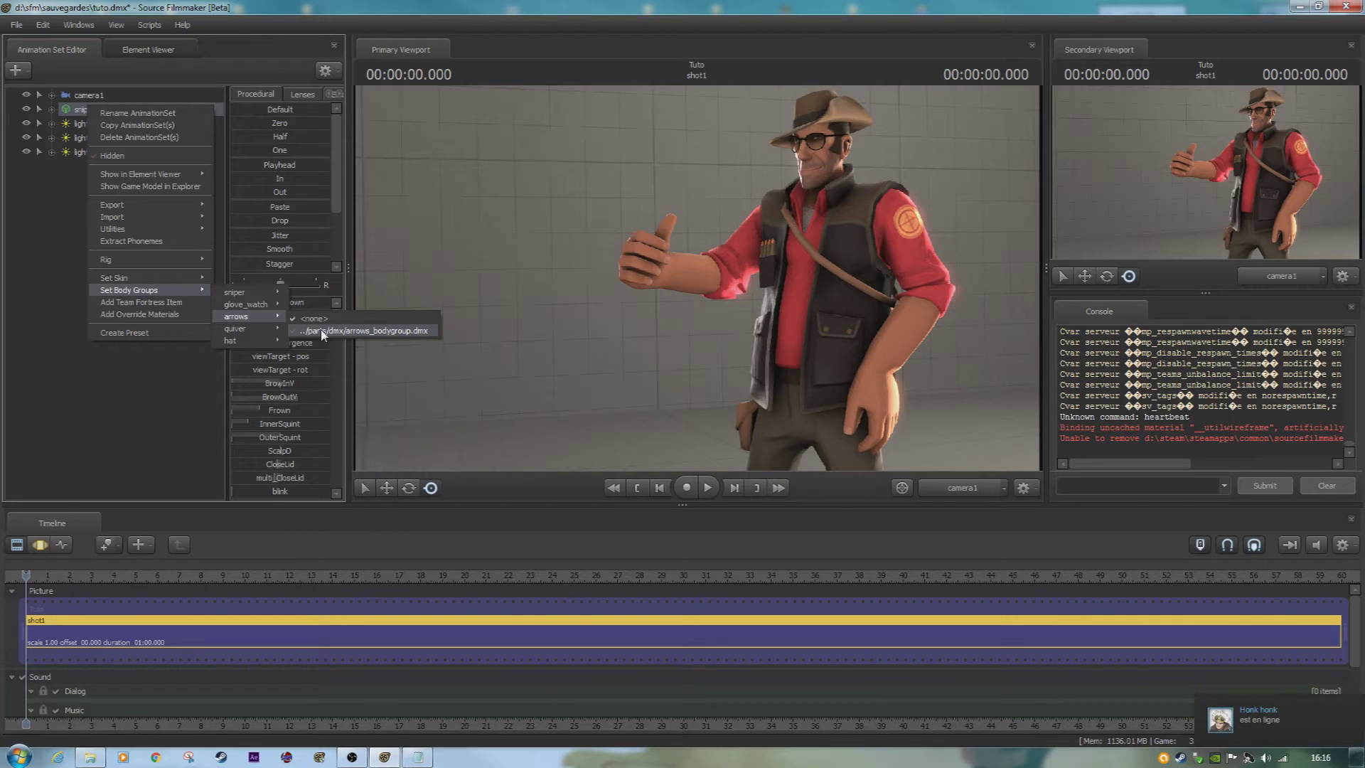
pyautogui.click(322, 332)
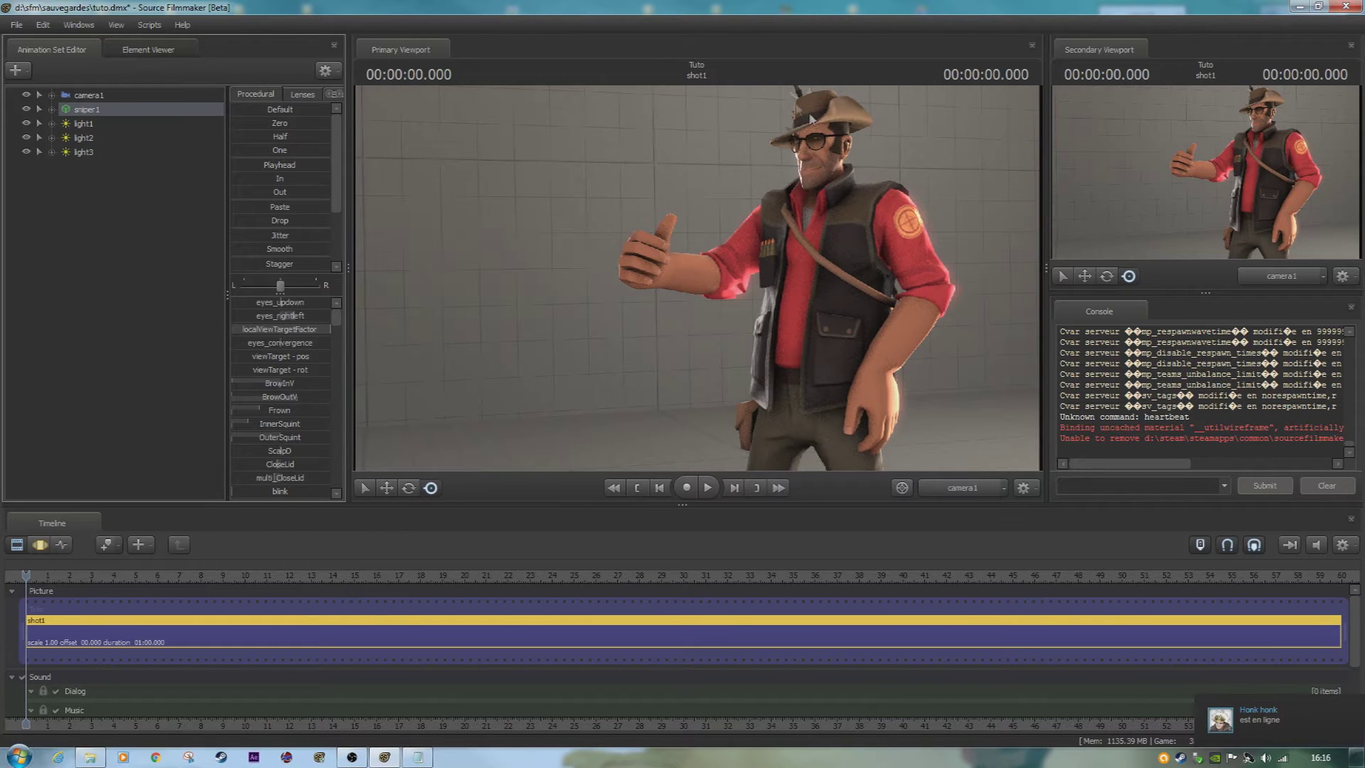
pyautogui.click(962, 487)
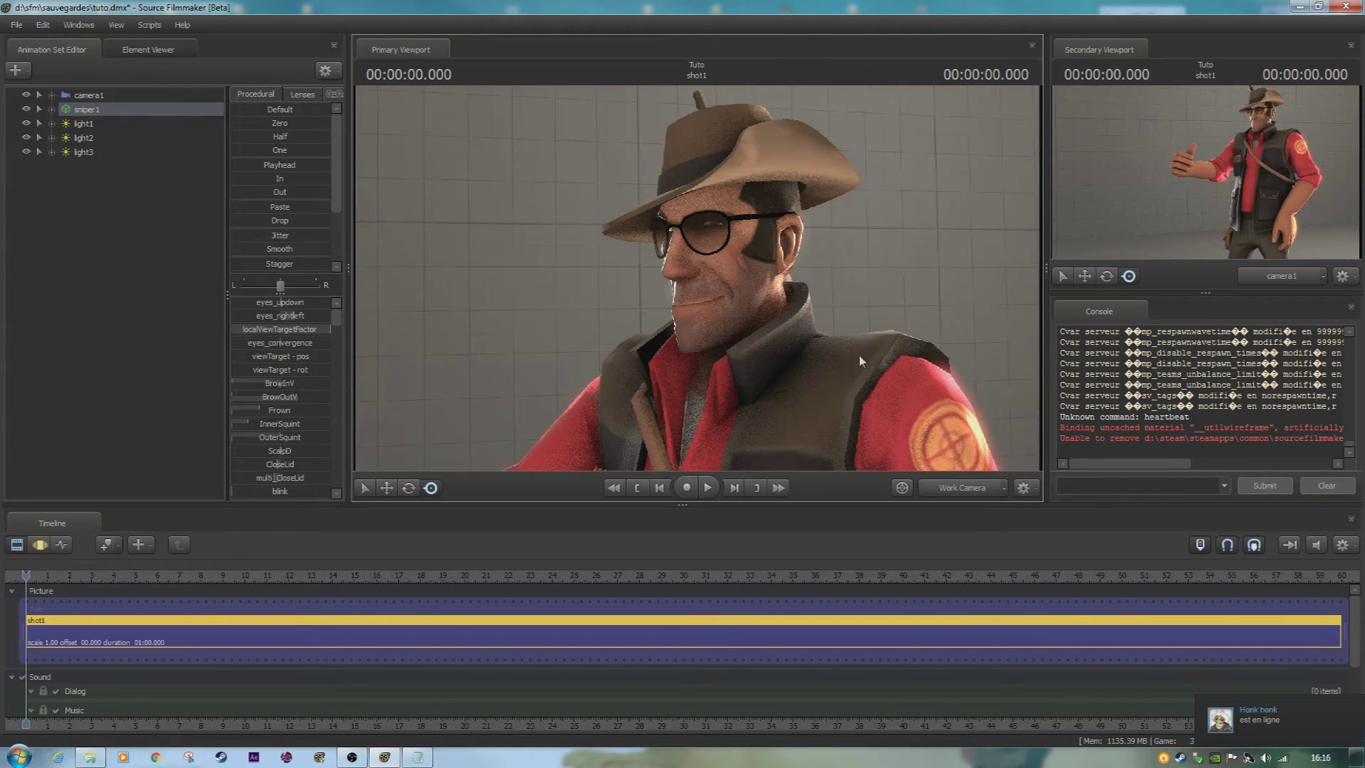
pyautogui.moveTo(697, 278); pyautogui.dragTo(576, 278)
pyautogui.press('s')
# - Set sniper1's quiver body group to <none>
pyautogui.rightClick(114, 109)
pyautogui.moveTo(170, 294)
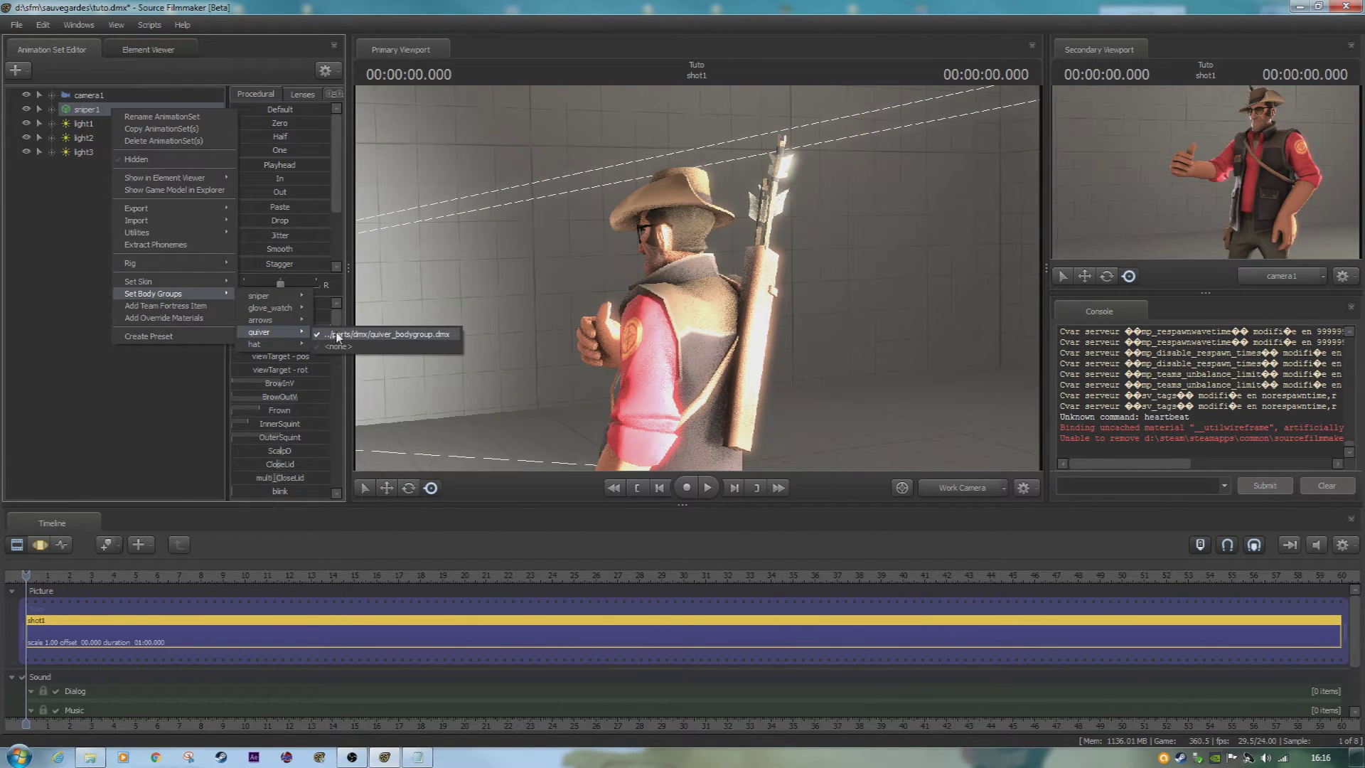
pyautogui.click(340, 347)
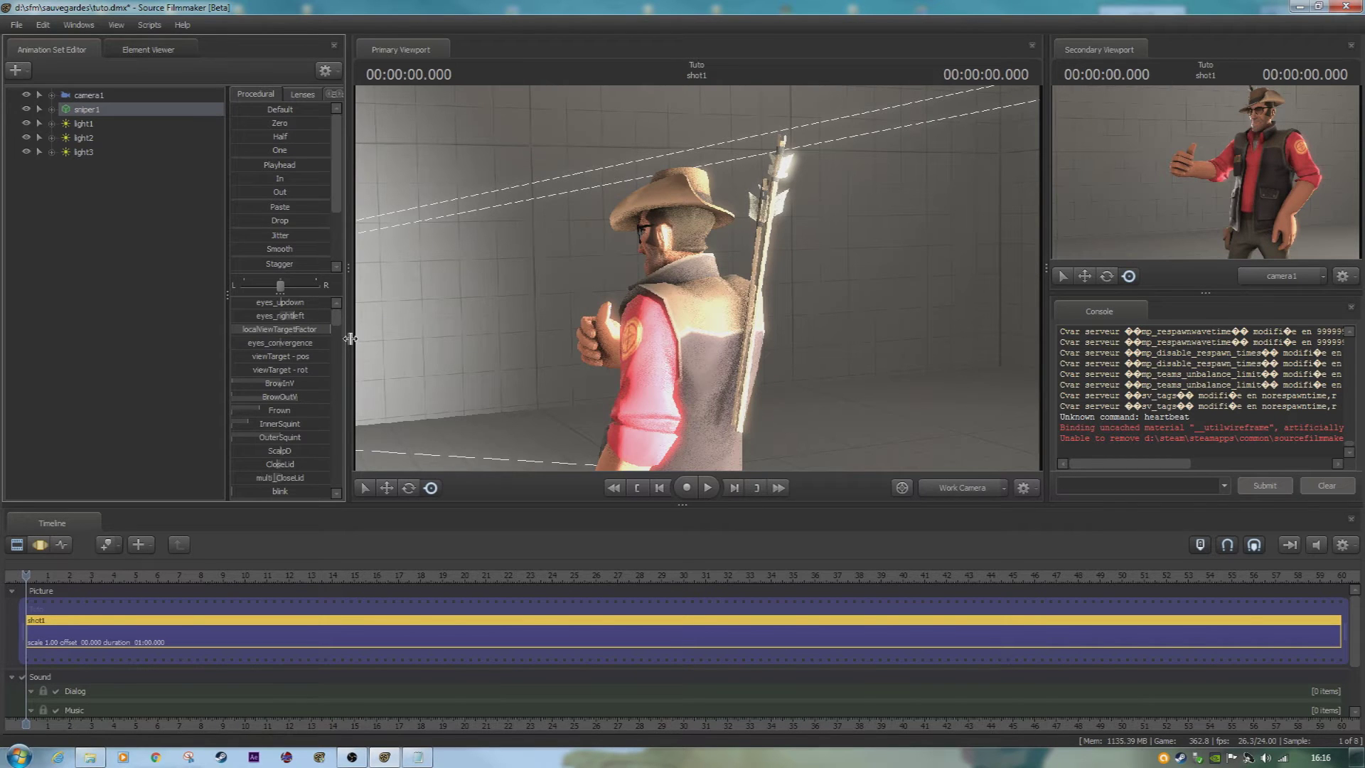
# - Remove sniper1's hat by setting the hat body group to <none>, and show the shot through camera1
pyautogui.moveTo(670, 369); pyautogui.dragTo(789, 391)
pyautogui.rightClick(144, 109)
pyautogui.moveTo(213, 293)
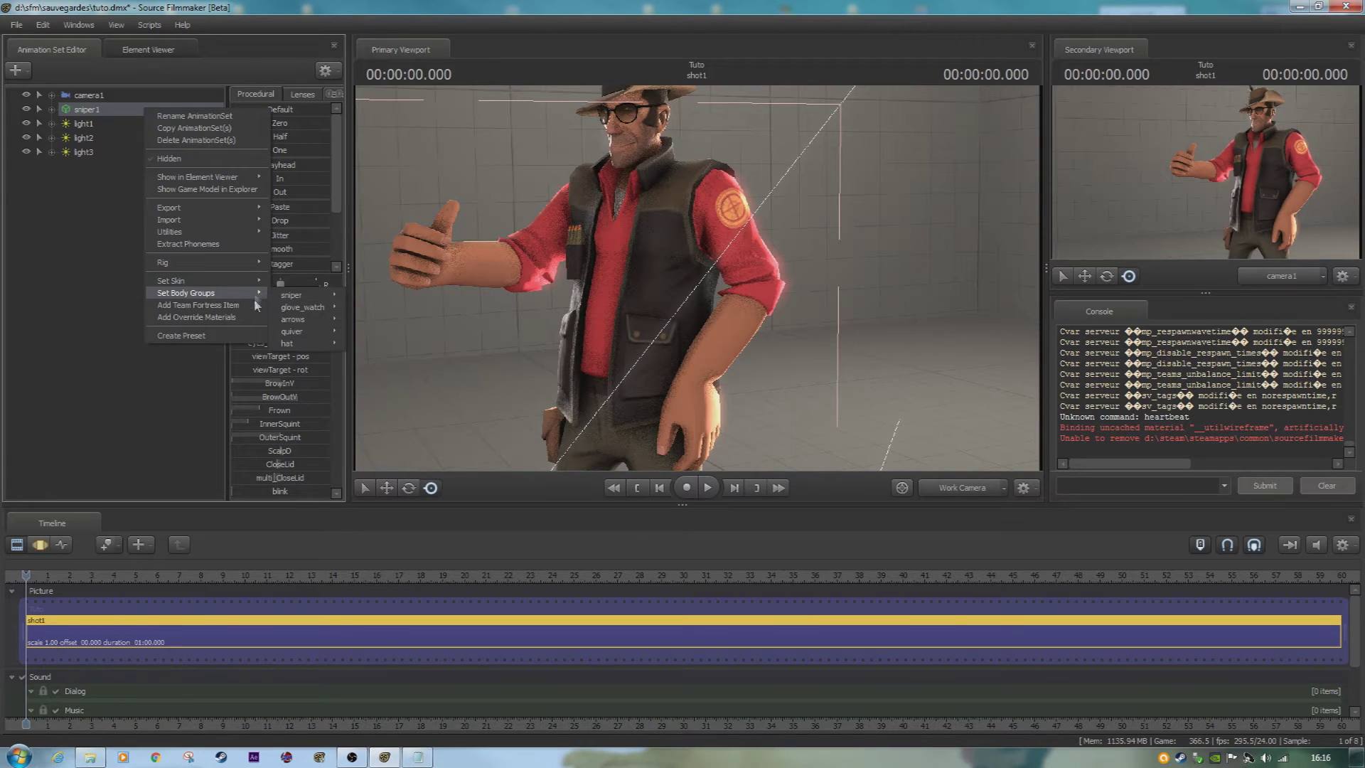
pyautogui.moveTo(317, 343)
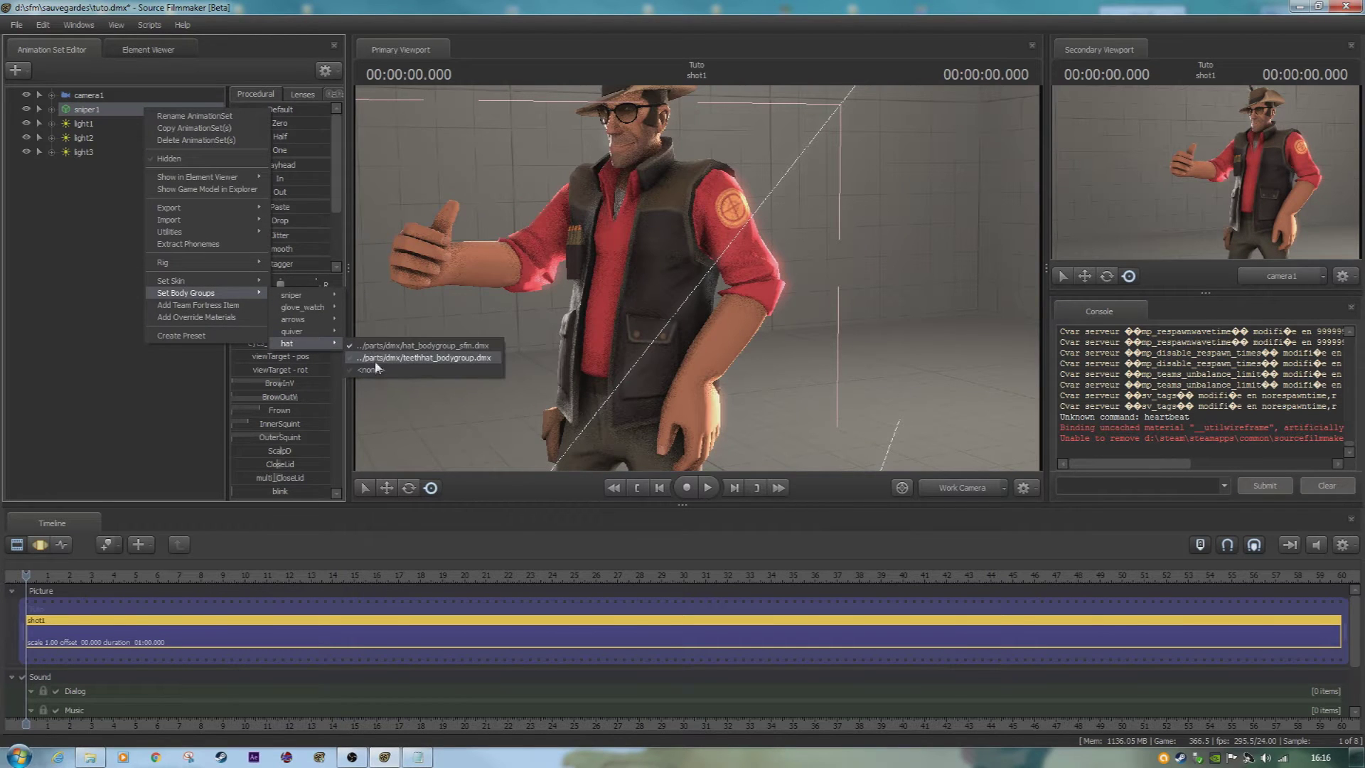
pyautogui.click(380, 370)
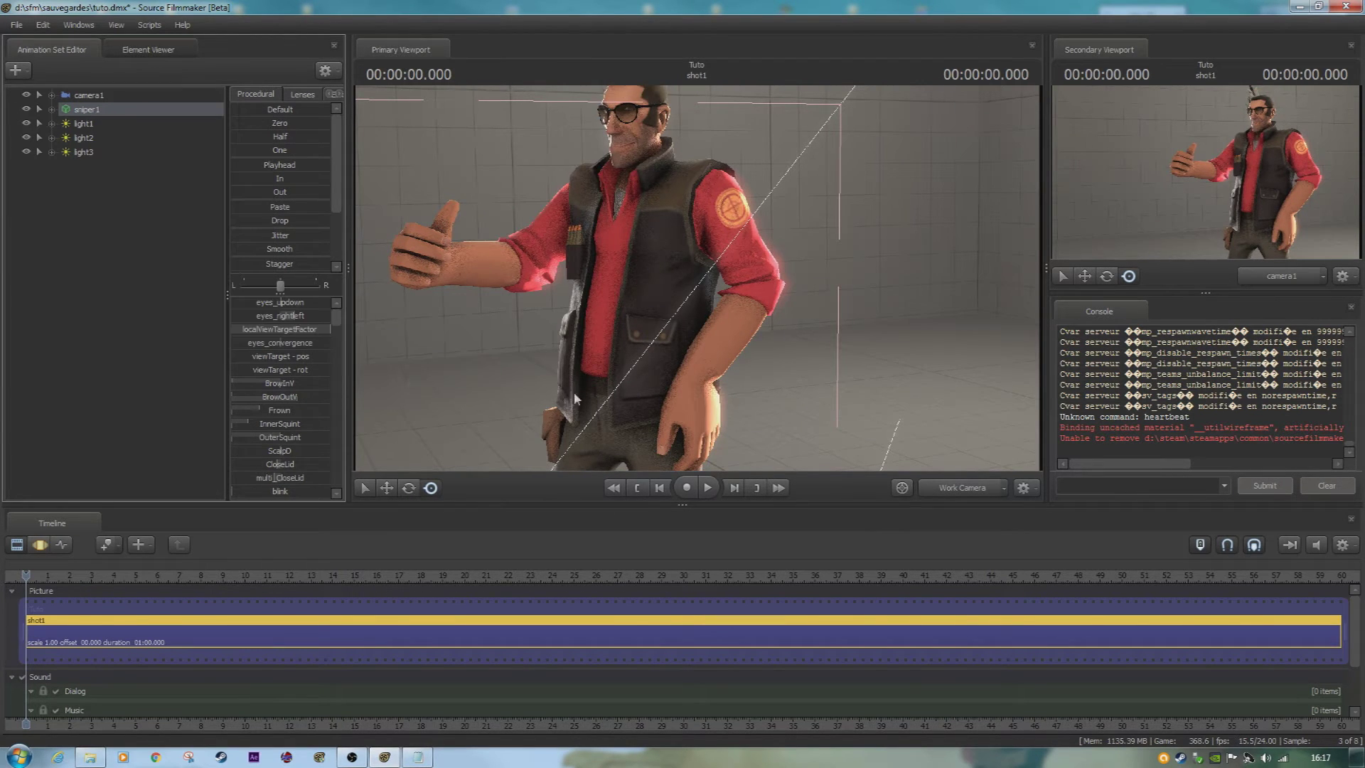
pyautogui.click(950, 486)
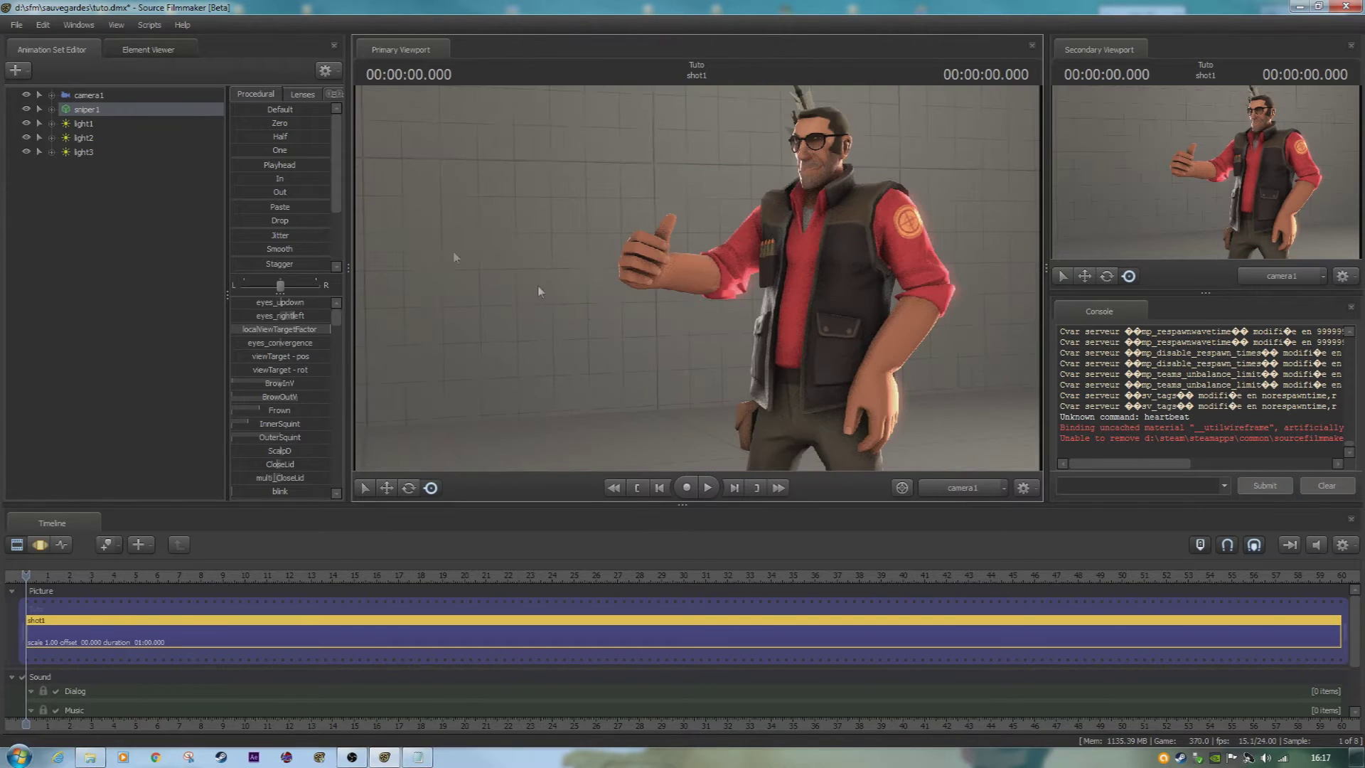
# - Set sniper1's arrows body group to <none>
pyautogui.rightClick(130, 109)
pyautogui.moveTo(246, 300)
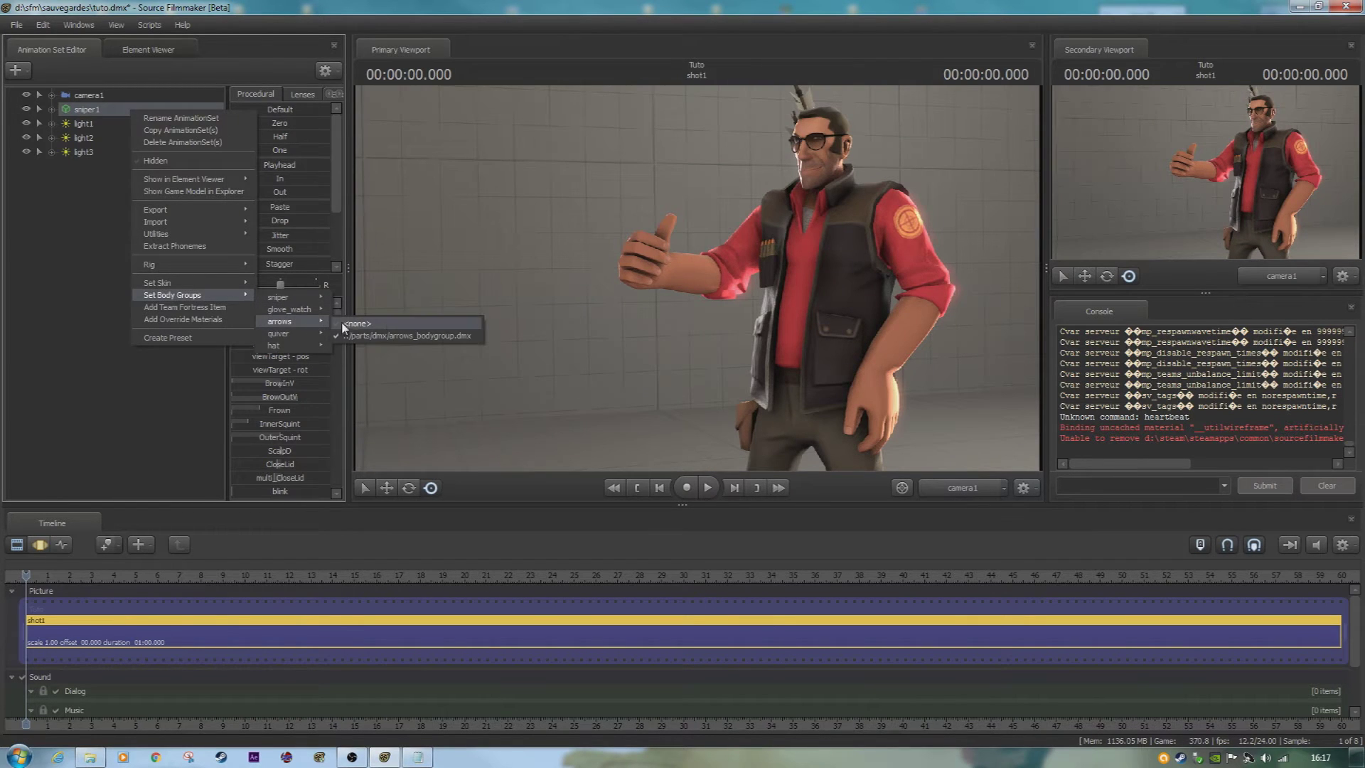
pyautogui.click(356, 347)
# - Set sniper1's hat body group to teethhat_bodygroup.dmx
pyautogui.rightClick(155, 116)
pyautogui.moveTo(253, 292)
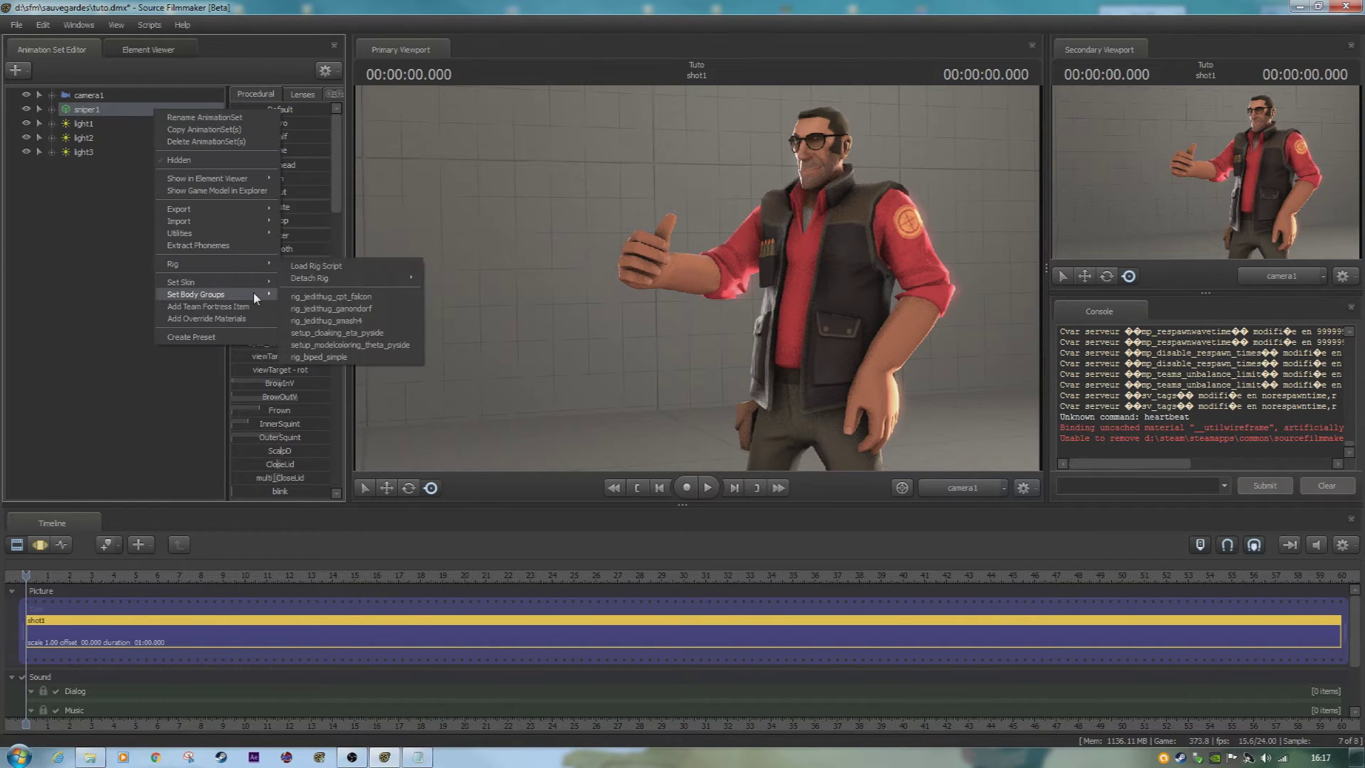
pyautogui.moveTo(335, 346)
pyautogui.click(406, 359)
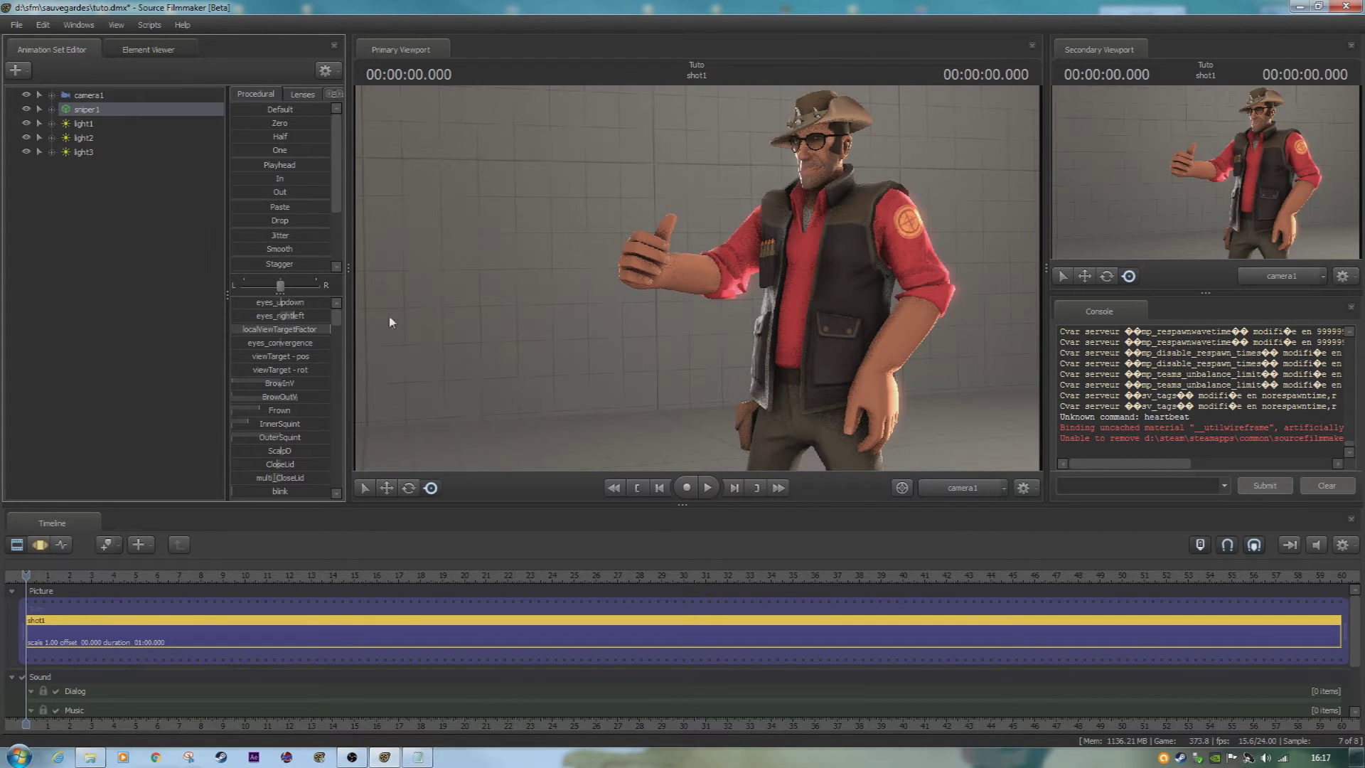
# - Set sniper1's quiver body group to quiver_bodygroup.dmx and deselect the model
pyautogui.rightClick(177, 114)
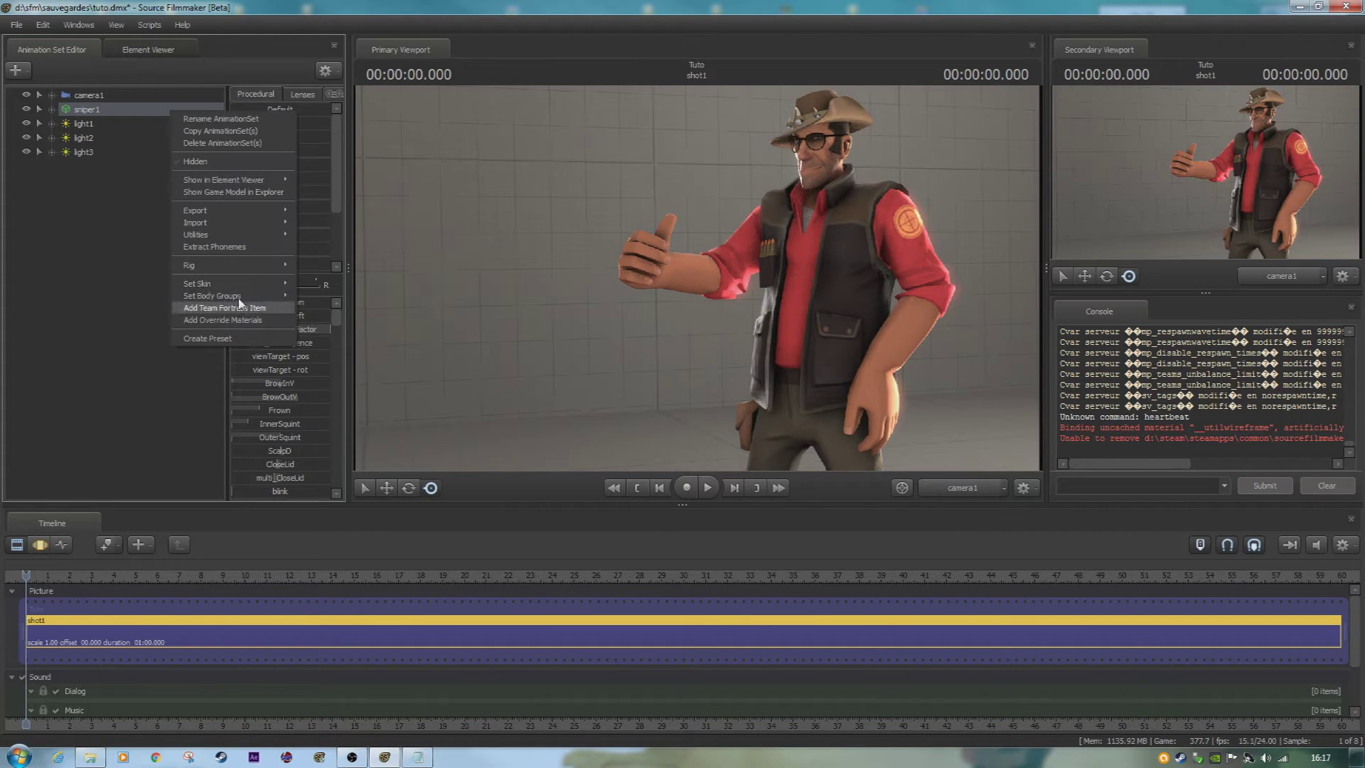
pyautogui.moveTo(242, 295)
pyautogui.moveTo(338, 347)
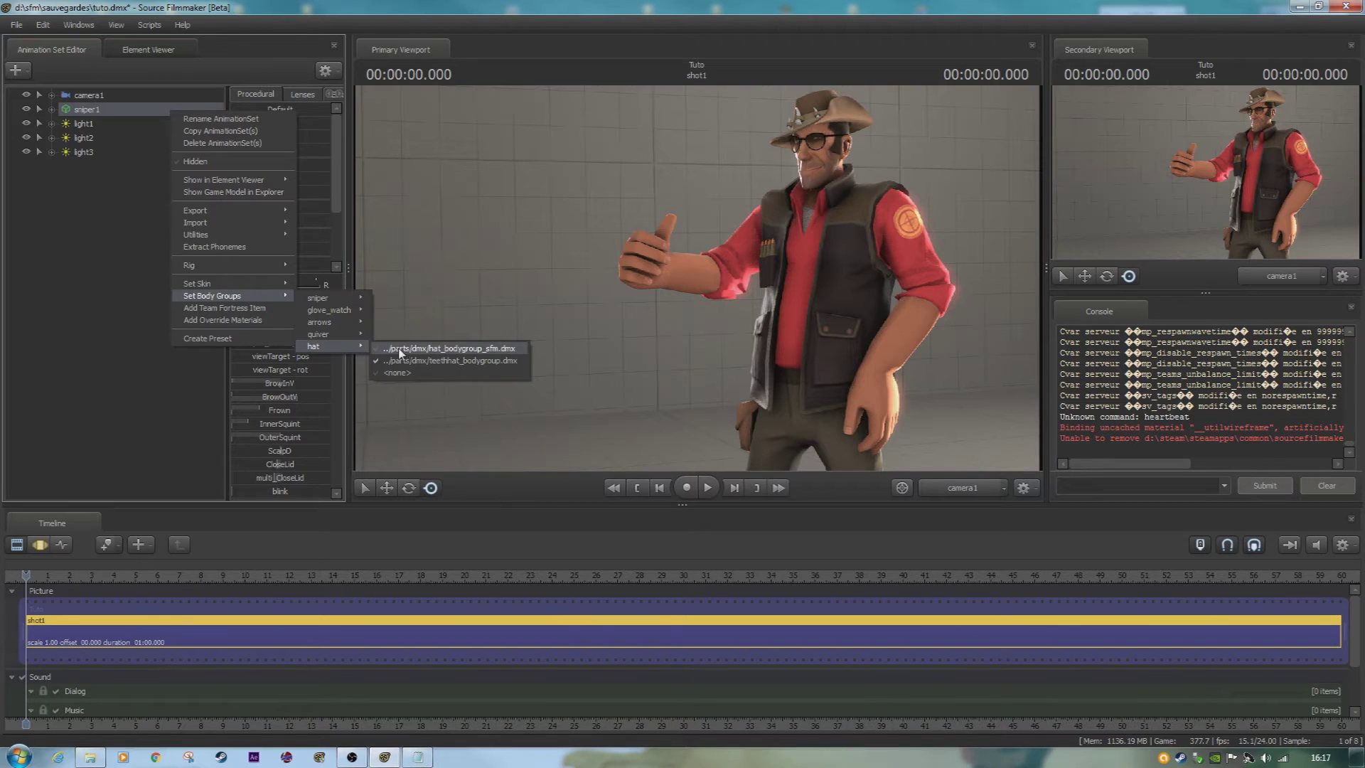
pyautogui.moveTo(320, 325)
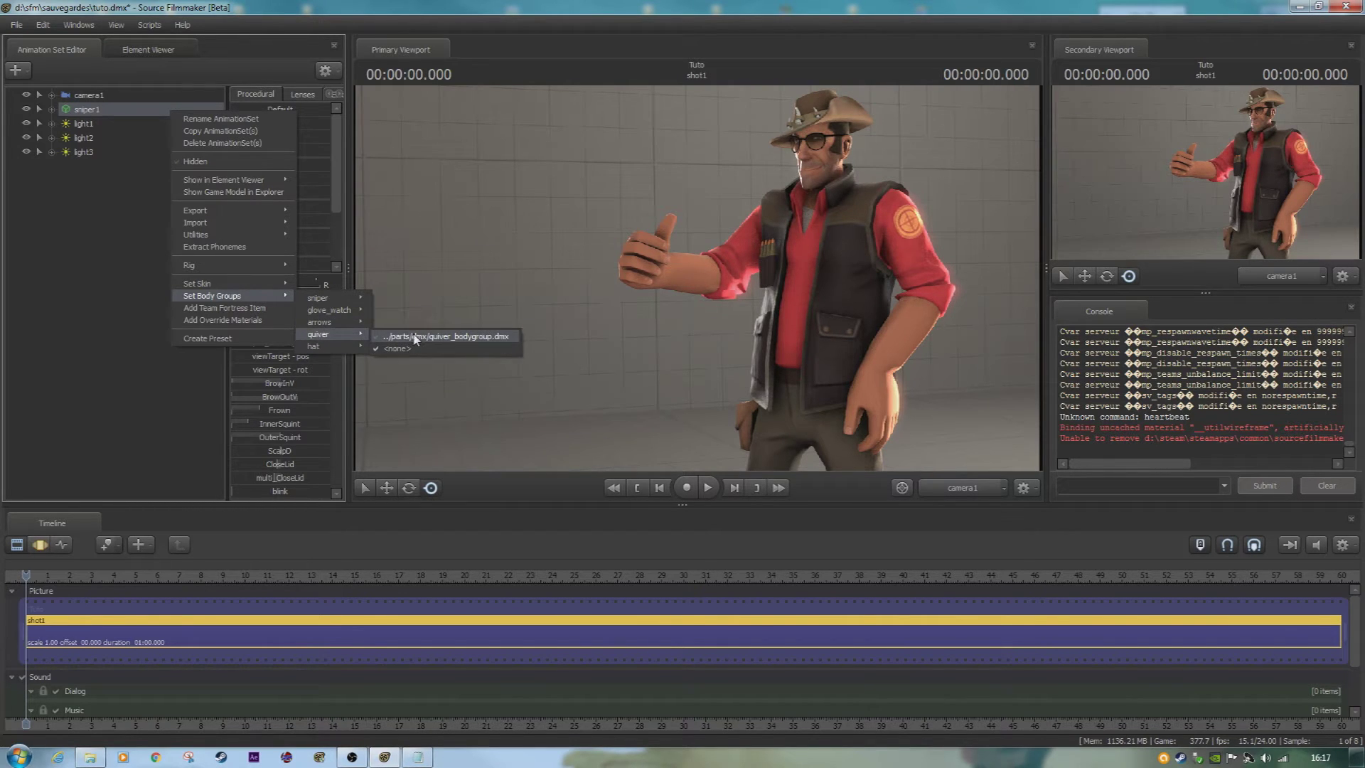
pyautogui.click(414, 336)
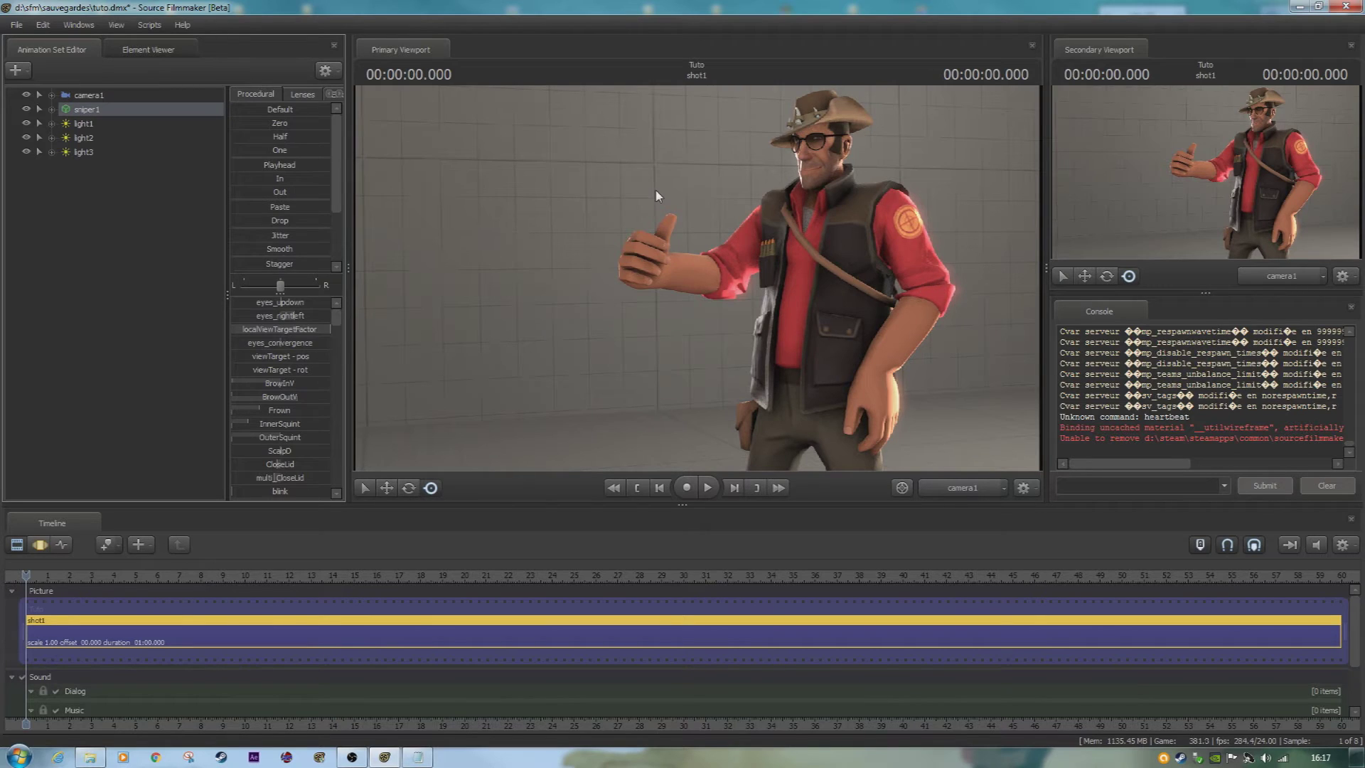
pyautogui.click(153, 313)
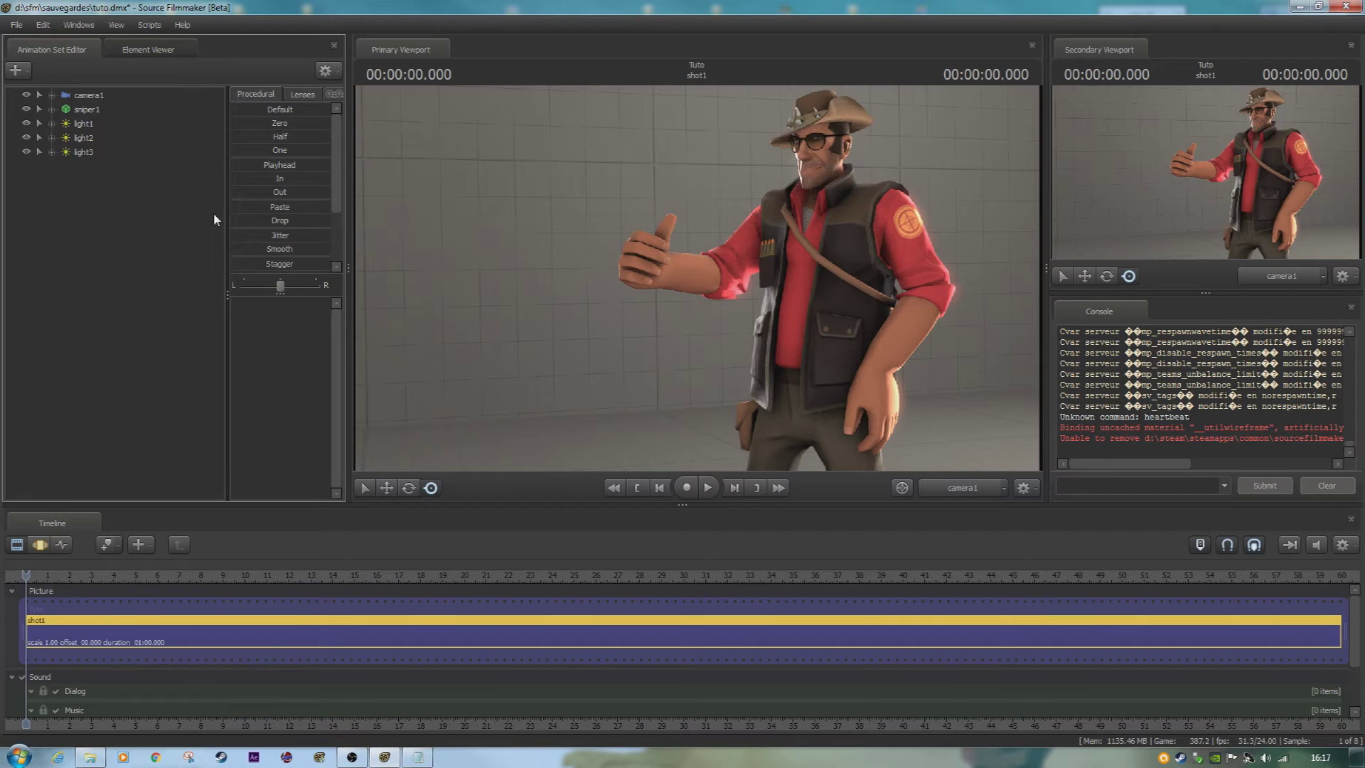
# - Create an animation set for a new model using player\hwm\medic.mdl from the tf_movies mod
pyautogui.rightClick(126, 207)
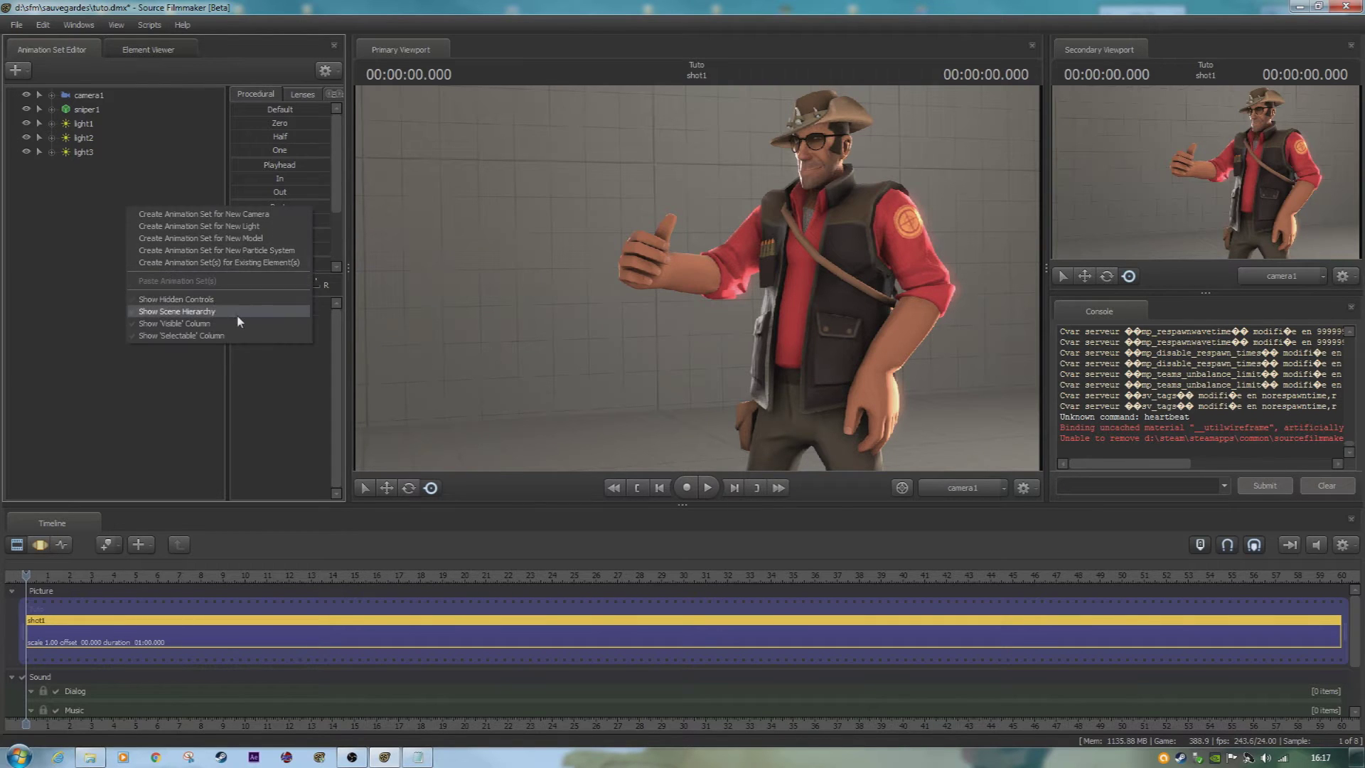
pyautogui.click(248, 239)
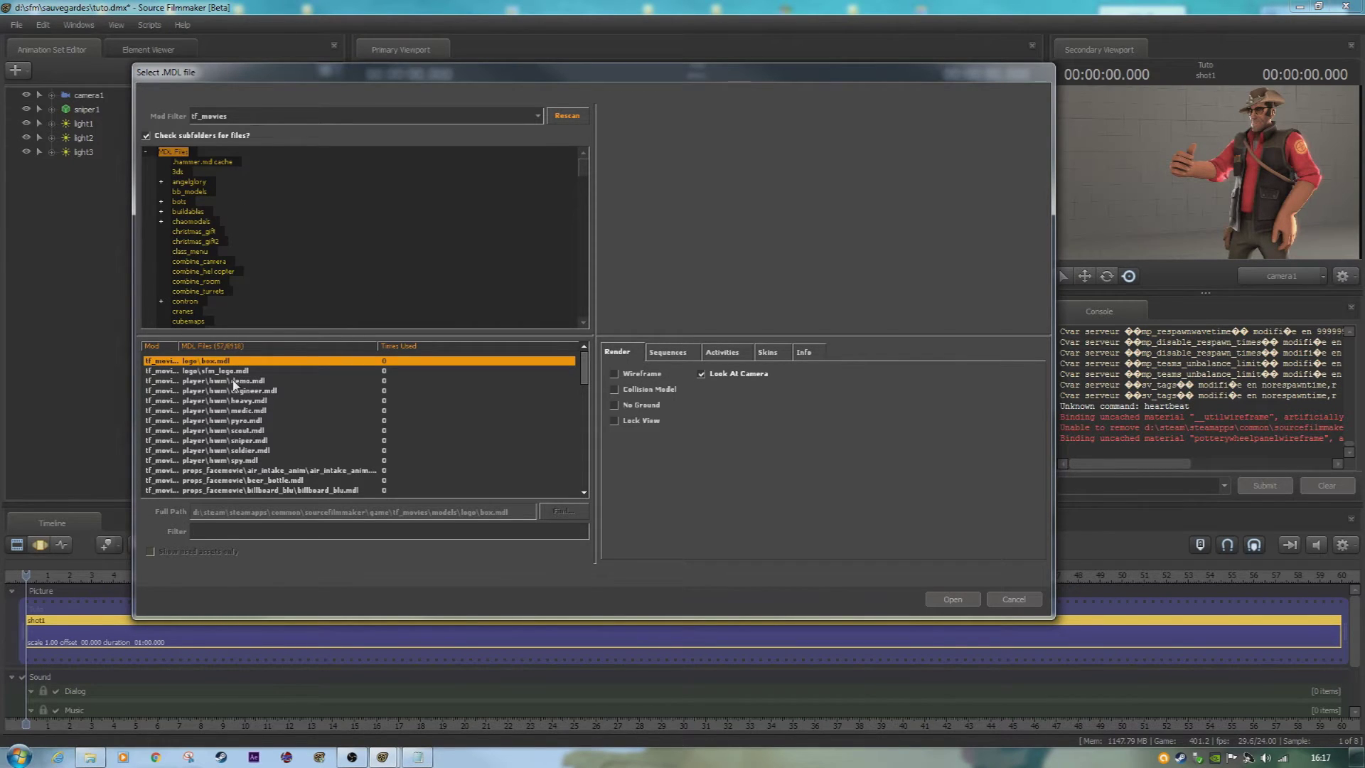
pyautogui.click(235, 382)
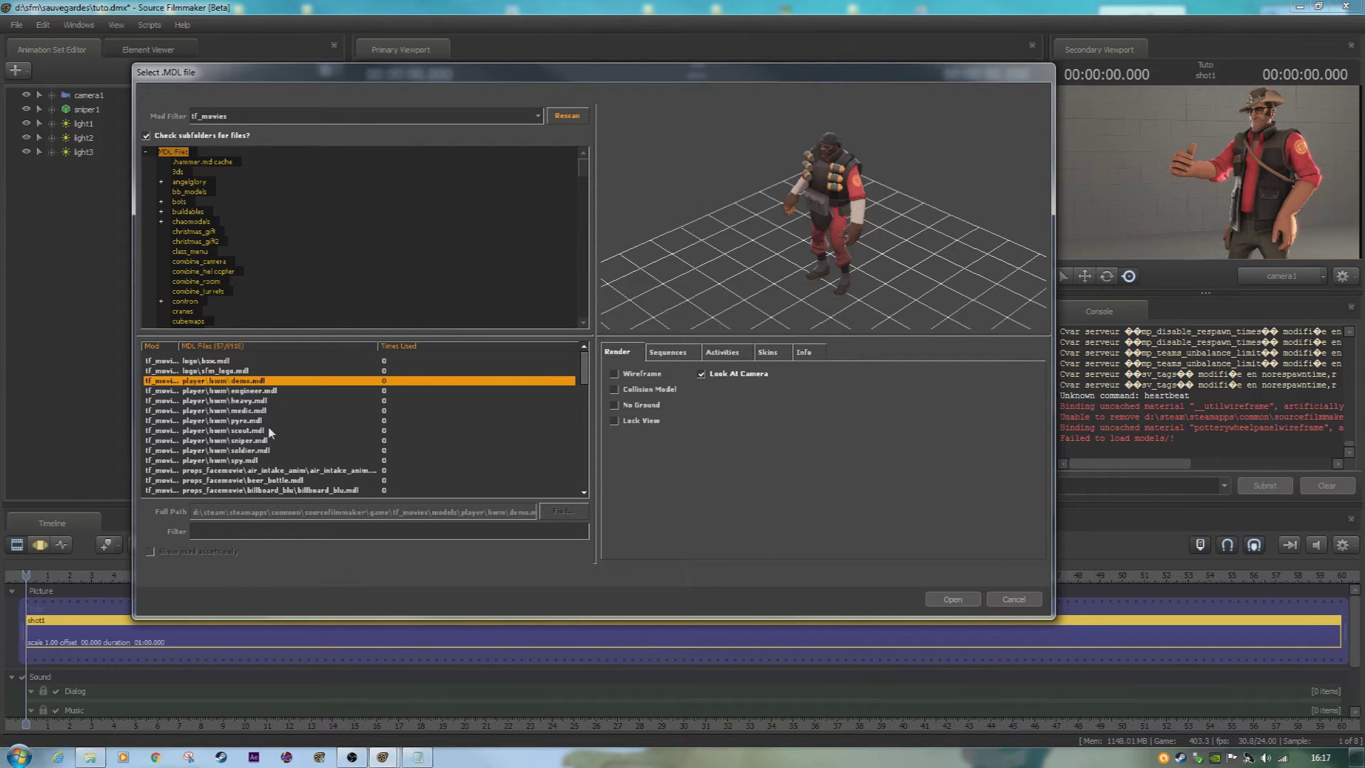
pyautogui.click(249, 411)
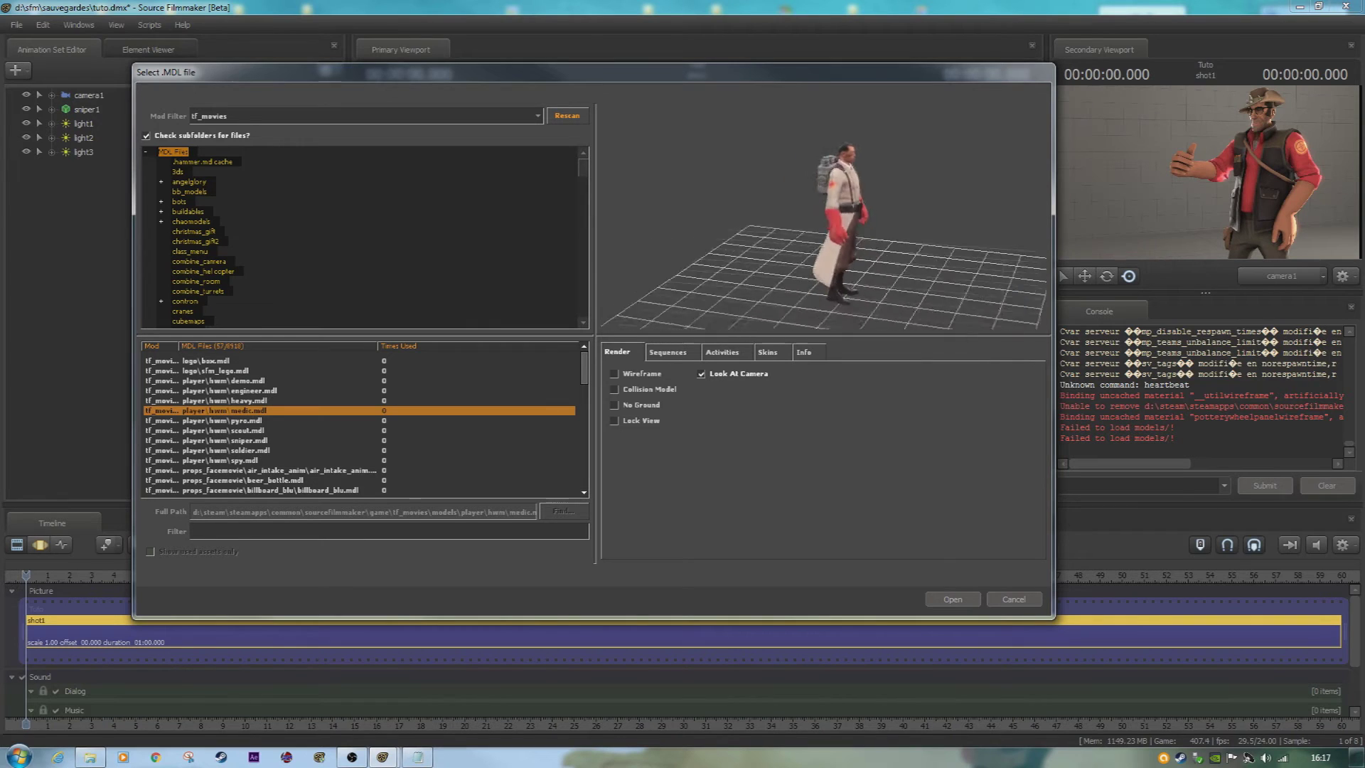
pyautogui.click(953, 600)
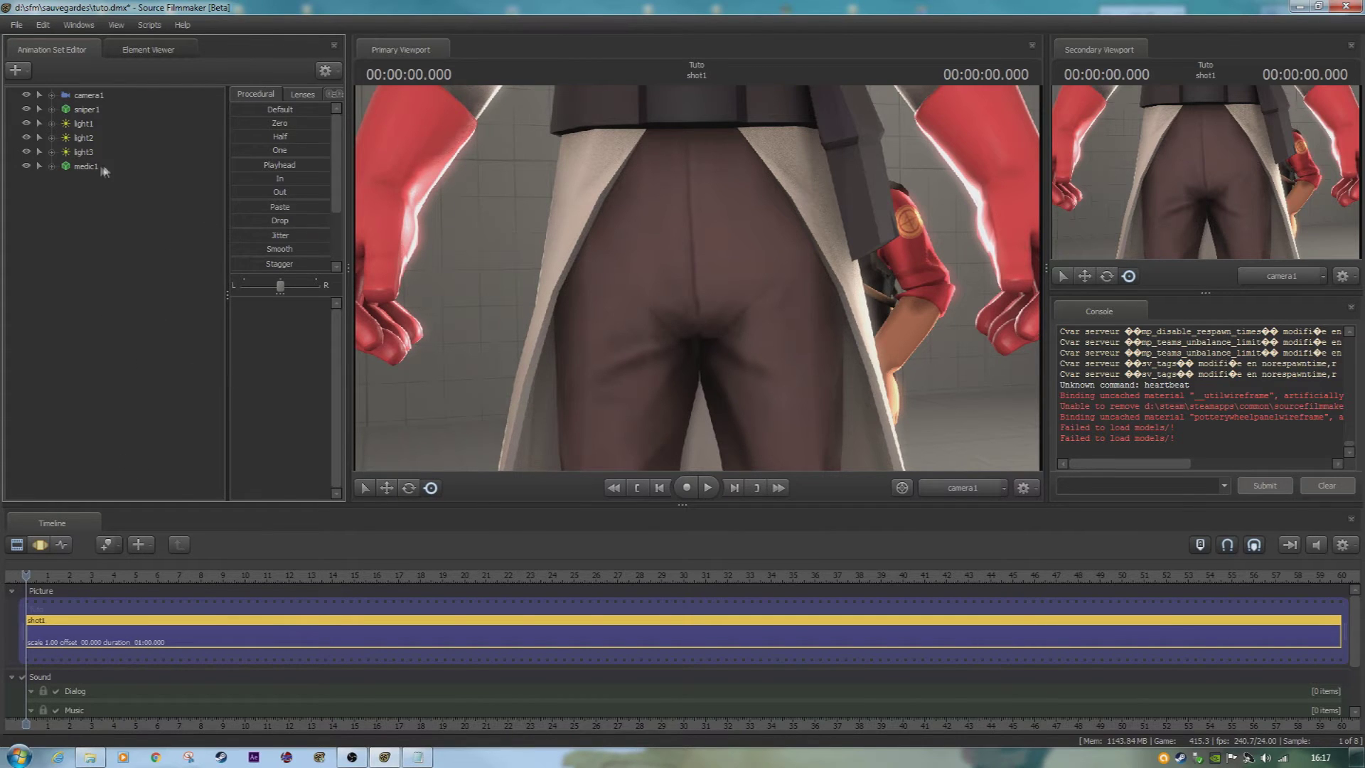
# - Try moving medic1 below sniper1 in the animation set list, and return it to the end of the list
pyautogui.moveTo(81, 170); pyautogui.dragTo(93, 122)
pyautogui.click(91, 124)
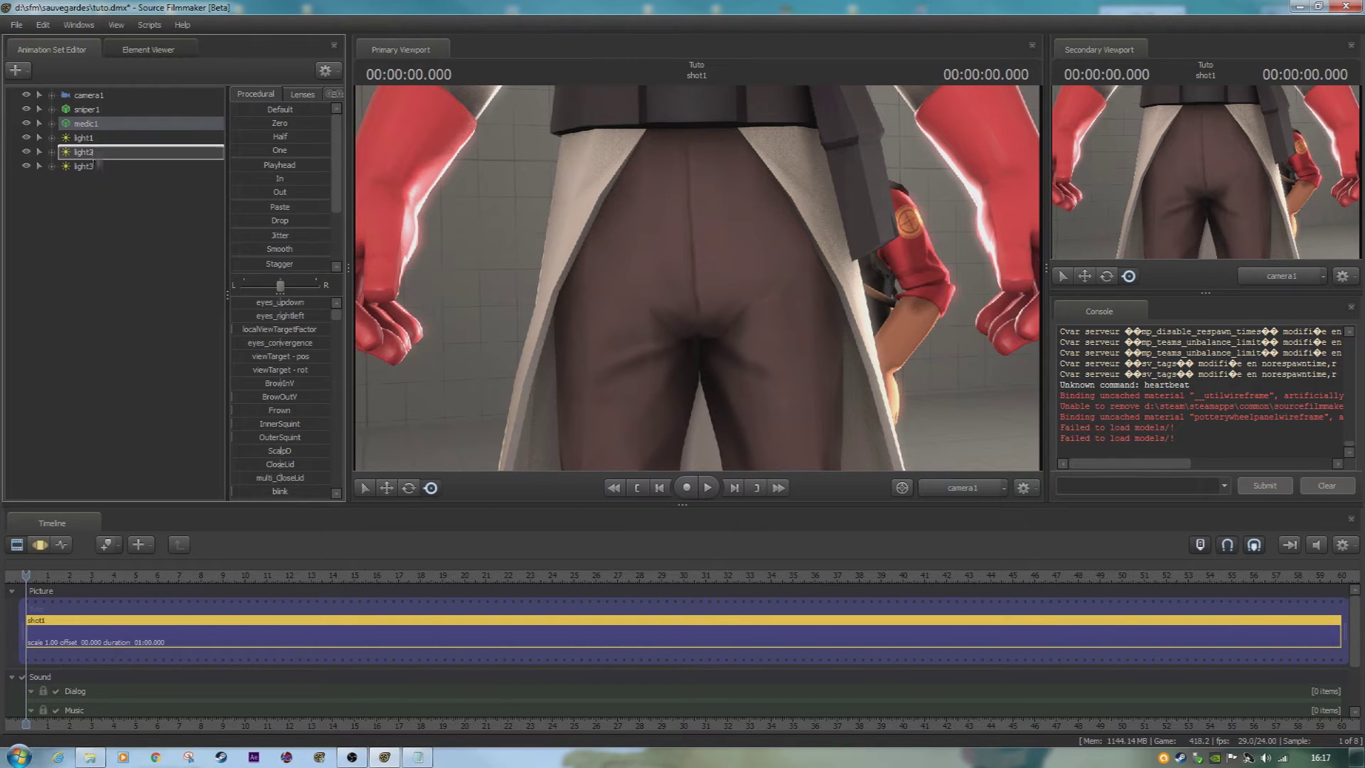
pyautogui.moveTo(93, 130); pyautogui.dragTo(86, 165)
pyautogui.click(85, 166)
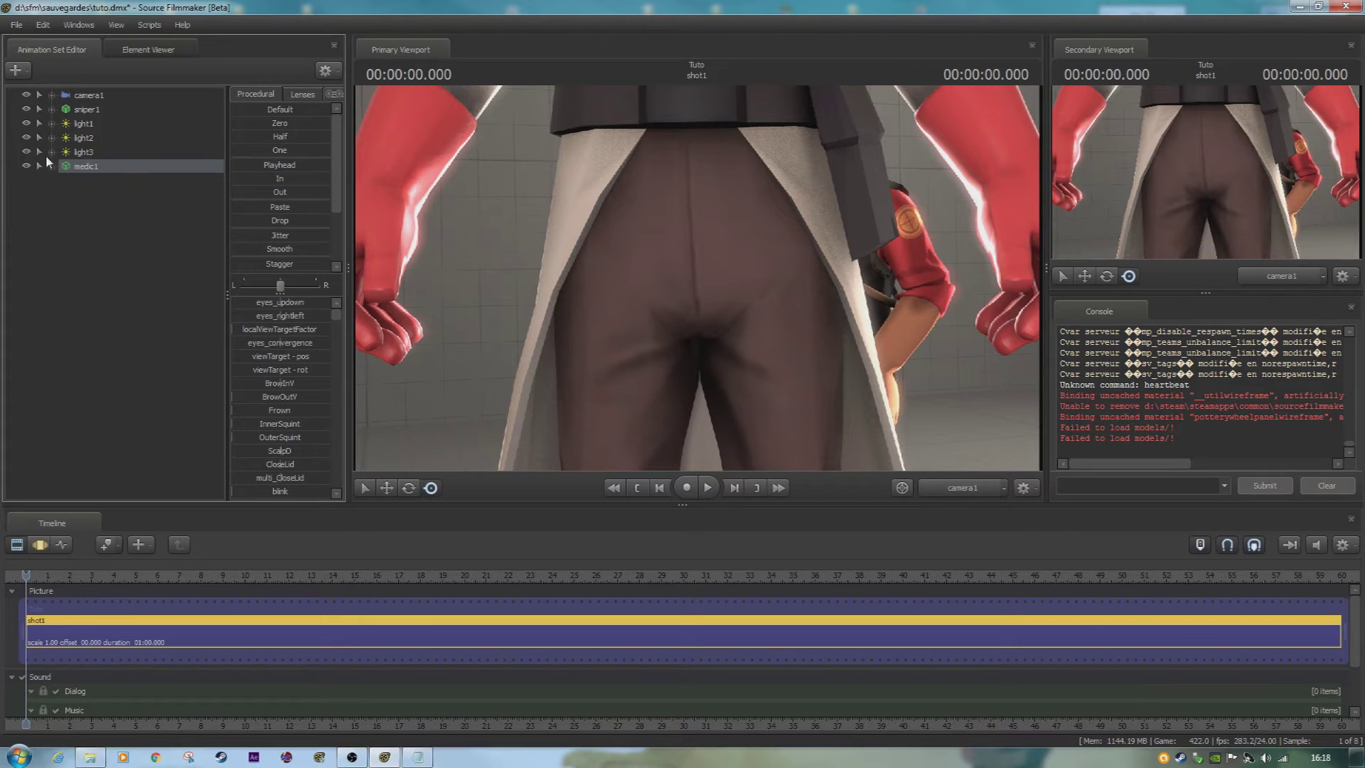
# - Move medic1 directly beneath sniper1 in the animation set list and deselect everything
pyautogui.moveTo(85, 173); pyautogui.dragTo(85, 128)
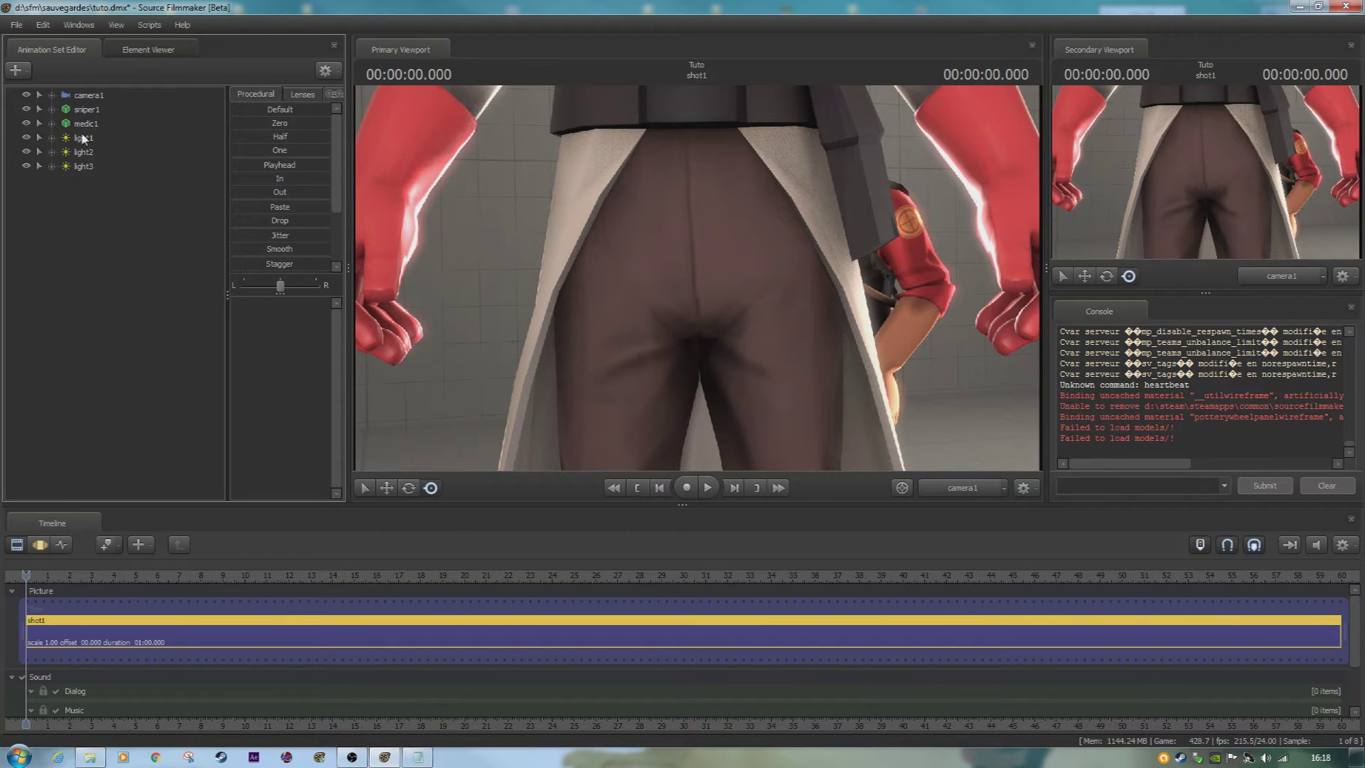
pyautogui.click(89, 112)
pyautogui.click(88, 126)
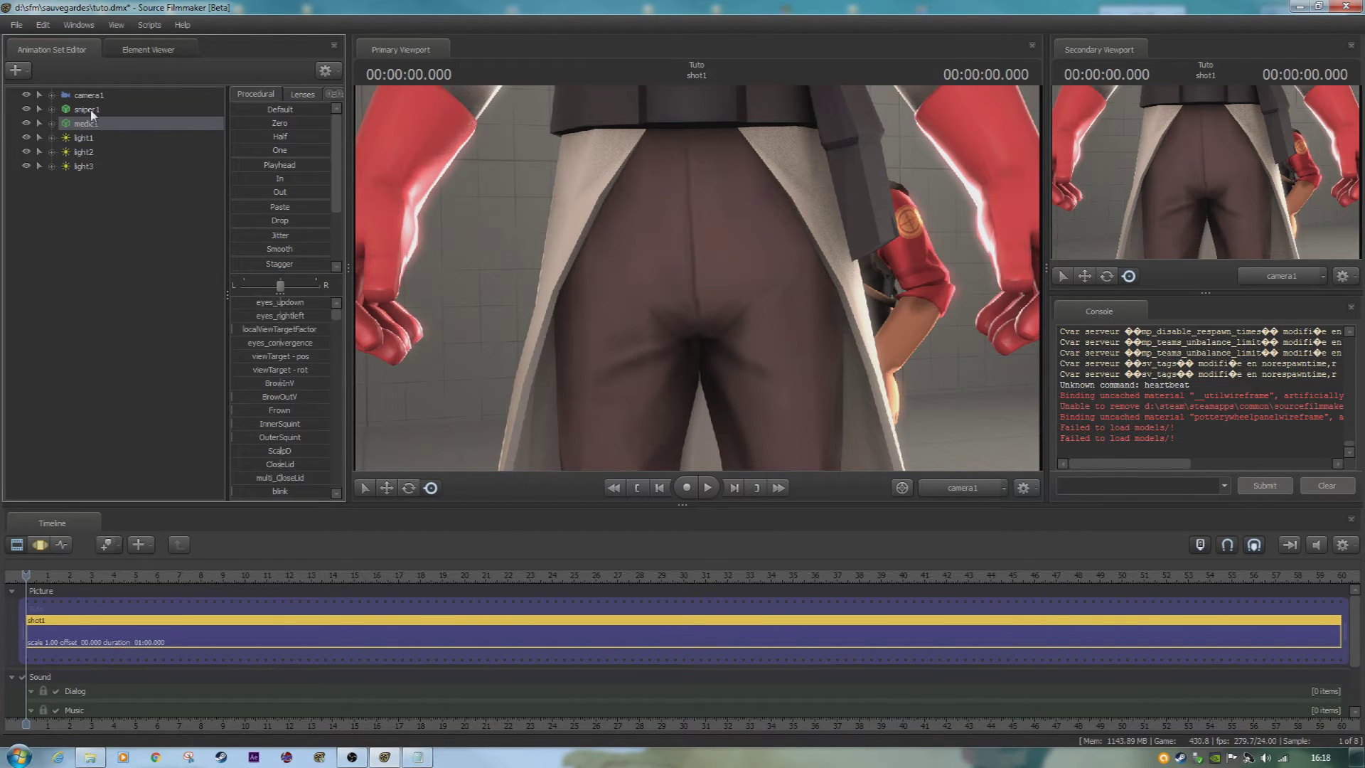
pyautogui.click(90, 141)
pyautogui.click(96, 215)
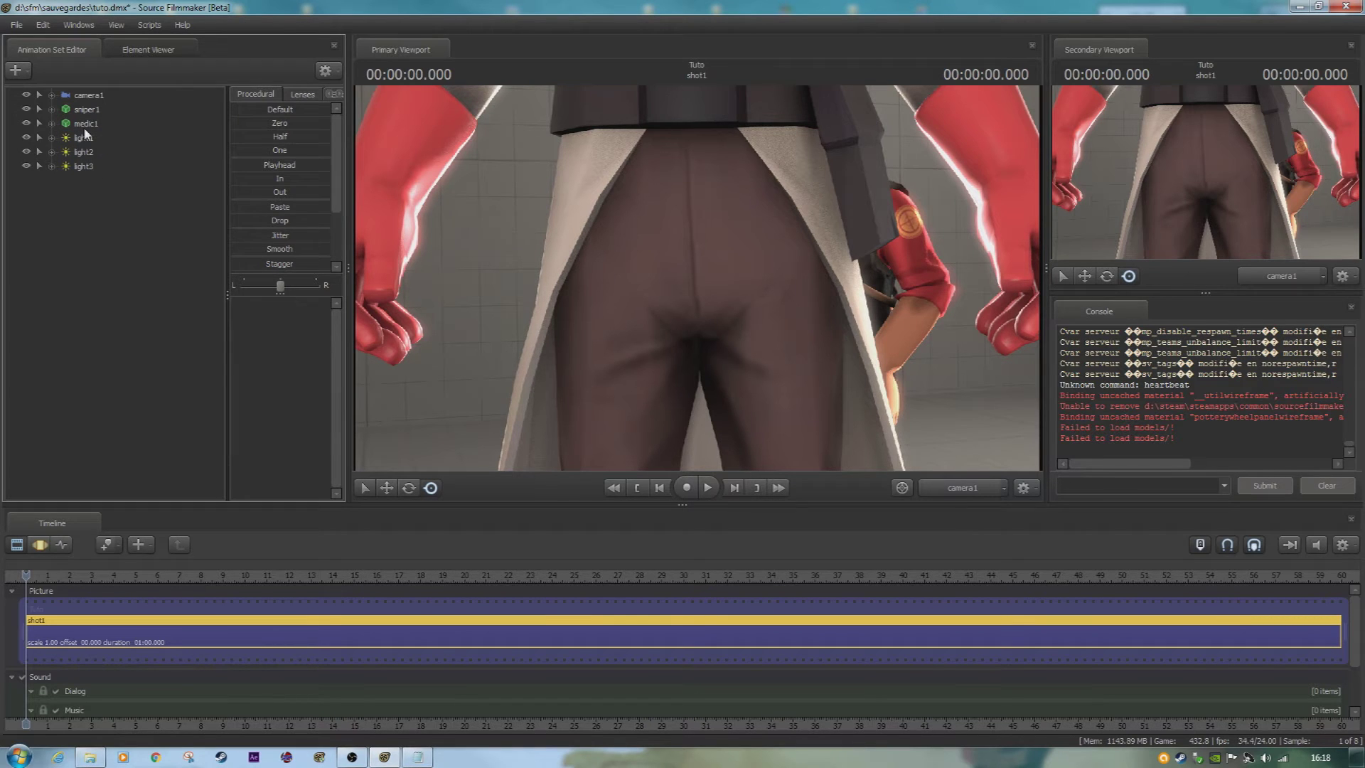
# - Select medic1, switch to the Motion Editor and show the scene through the Work Camera
pyautogui.click(81, 126)
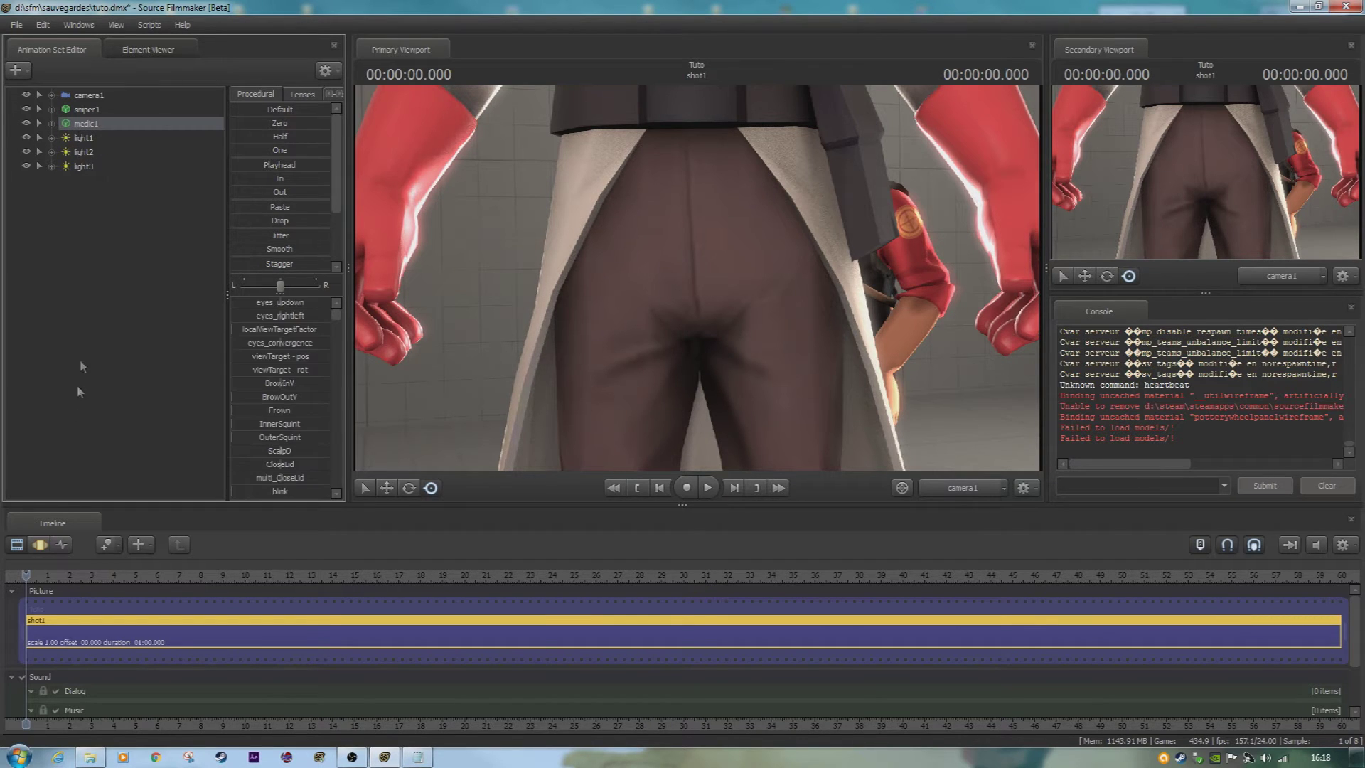
pyautogui.click(39, 544)
pyautogui.click(949, 486)
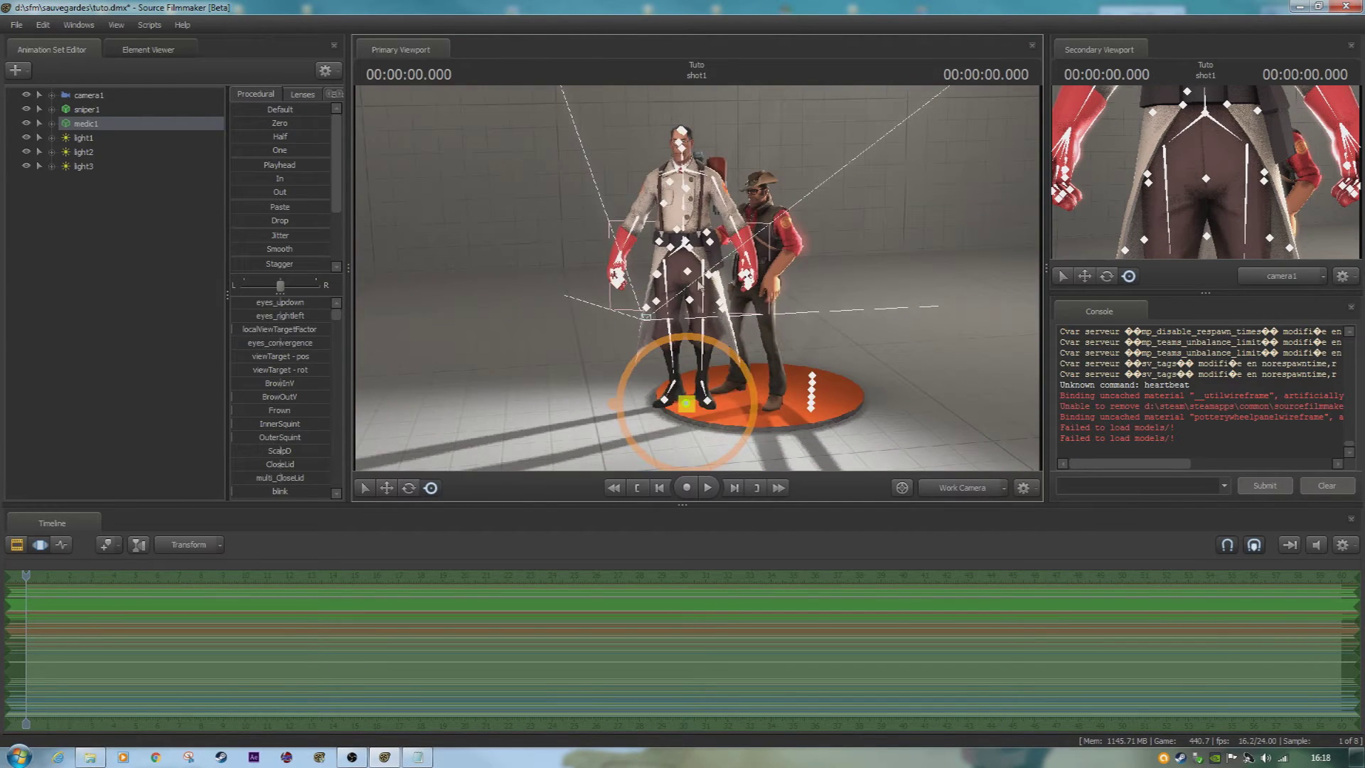
# - Try moving medic1 away from sniper1 with the Move manipulator, and undo the move
pyautogui.click(386, 488)
pyautogui.moveTo(686, 404); pyautogui.dragTo(562, 384)
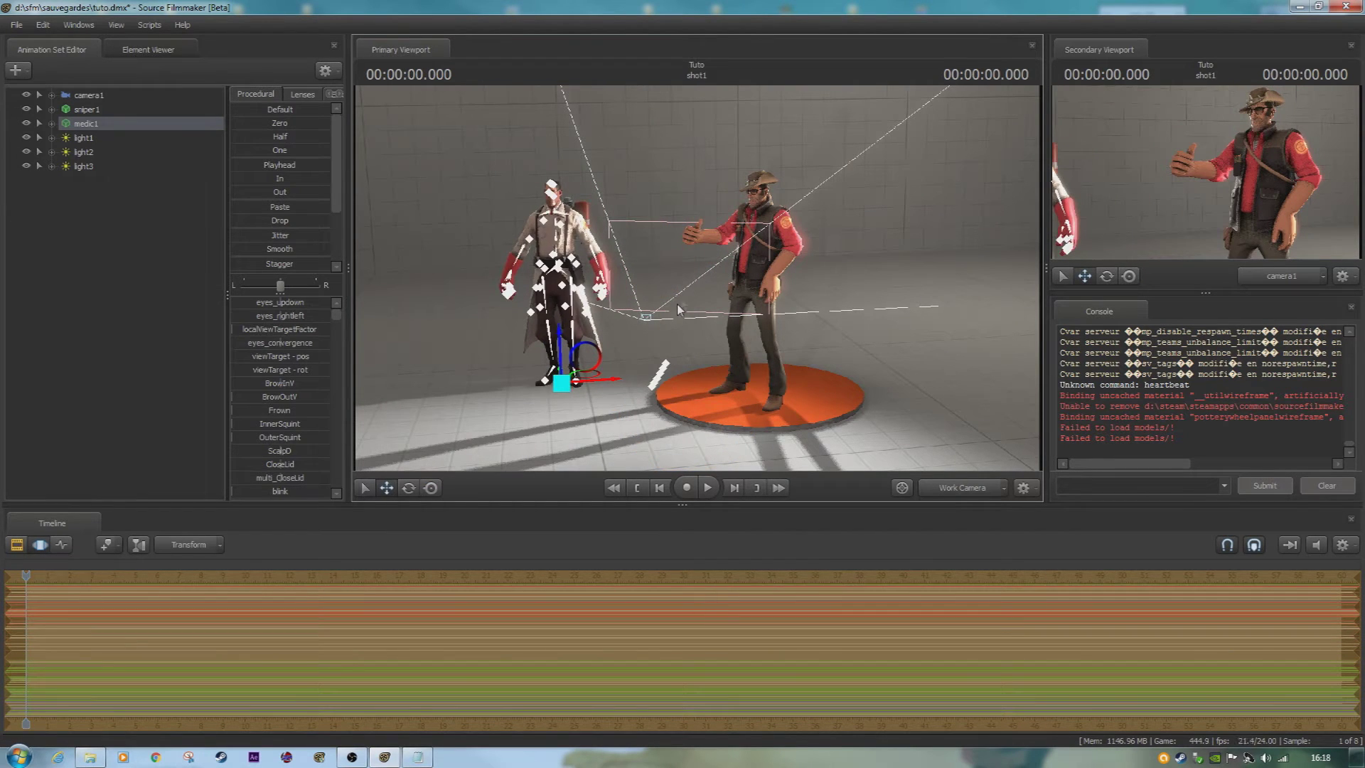
pyautogui.hotkey('ctrl', 'z')
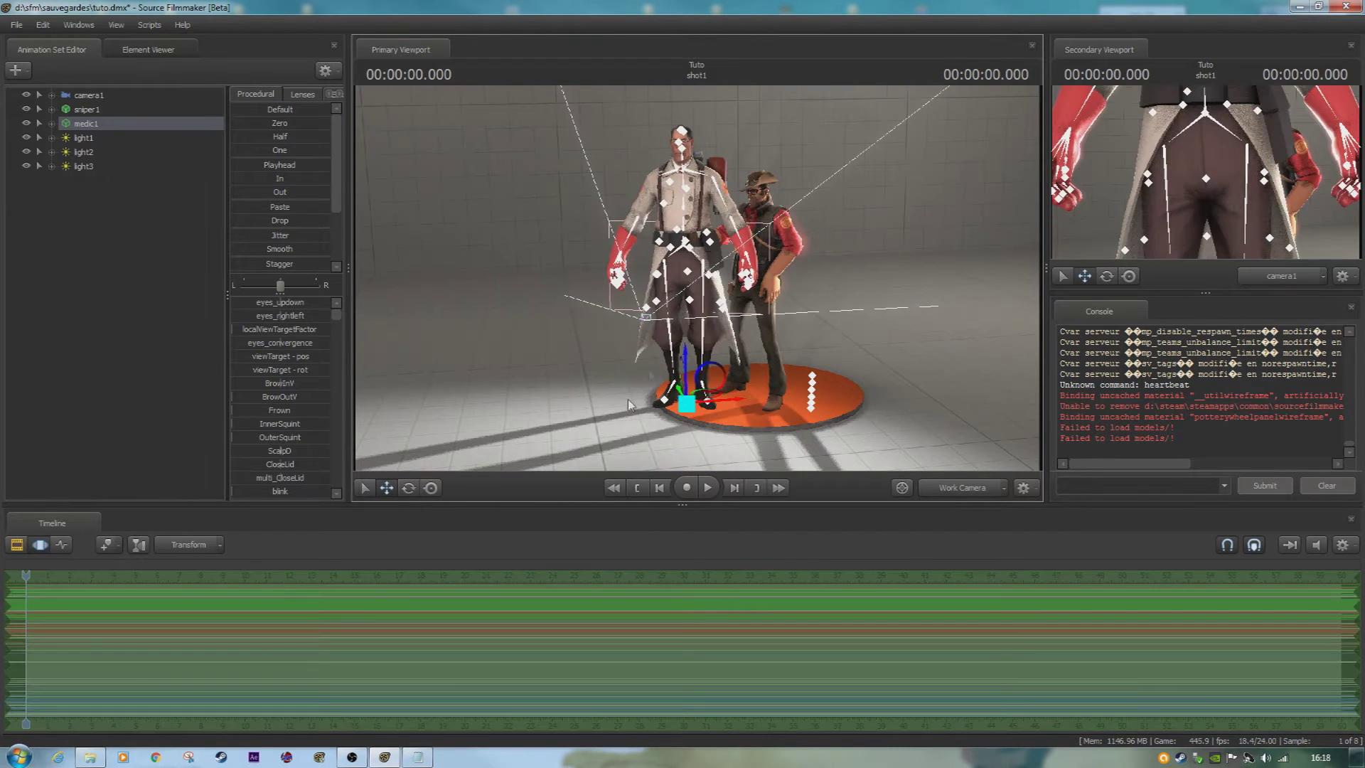
# - Reposition medic1 beside sniper1 within camera1's framing, inspect him up close and deselect him
pyautogui.click(431, 488)
pyautogui.moveTo(686, 404); pyautogui.dragTo(648, 355)
pyautogui.press('w')
pyautogui.moveTo(865, 400); pyautogui.dragTo(561, 311)
pyautogui.press('a')
pyautogui.press('w')
pyautogui.press('s')
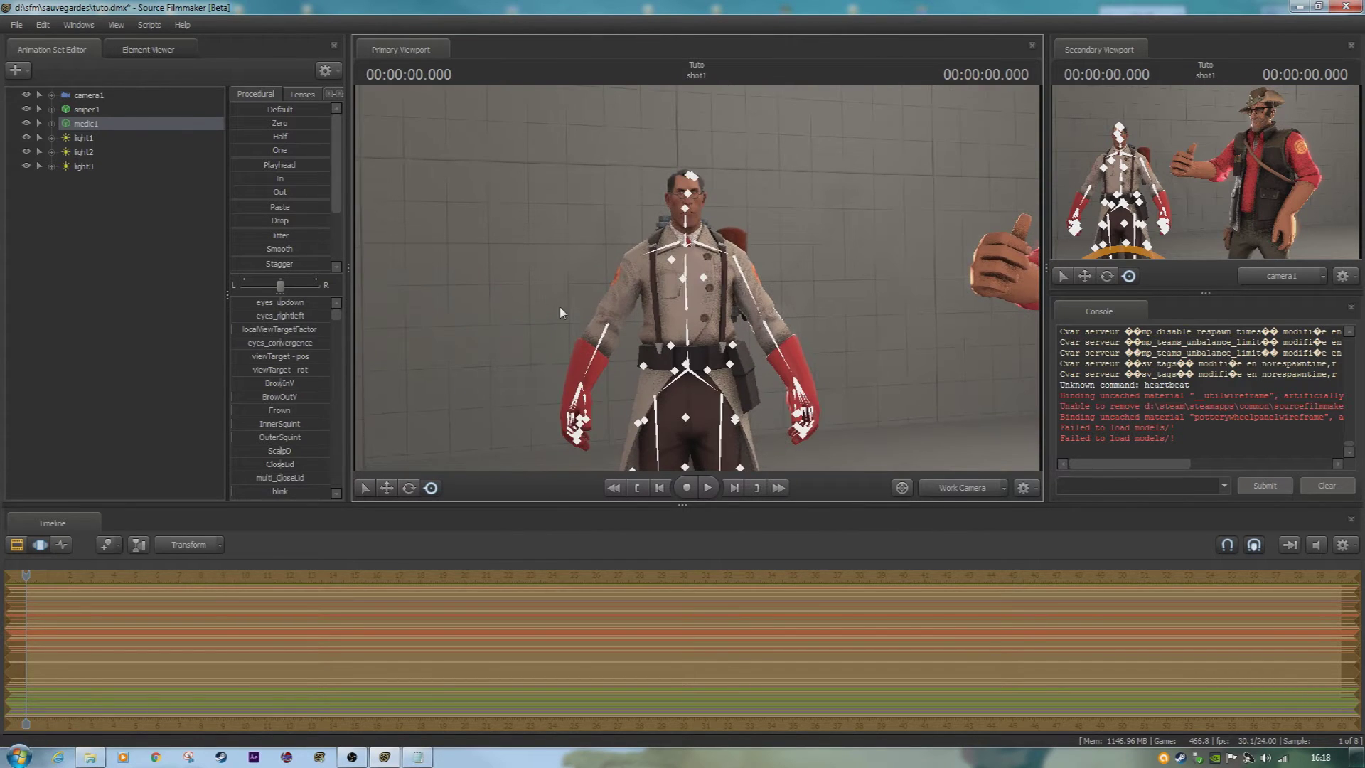
pyautogui.click(159, 262)
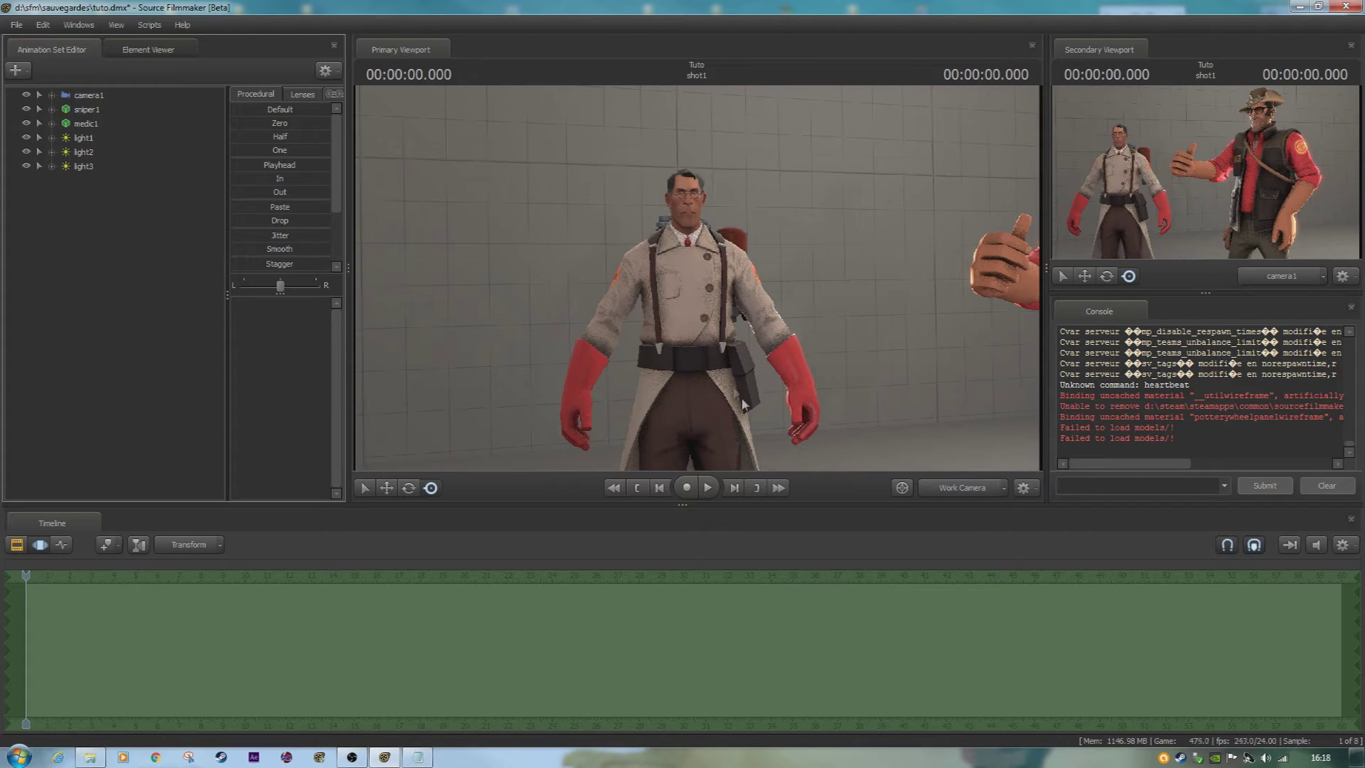
# - Start an animation set for a new model and preview v_flamethrower_pyro.mdl and wet_floor_sign.mdl
pyautogui.rightClick(100, 220)
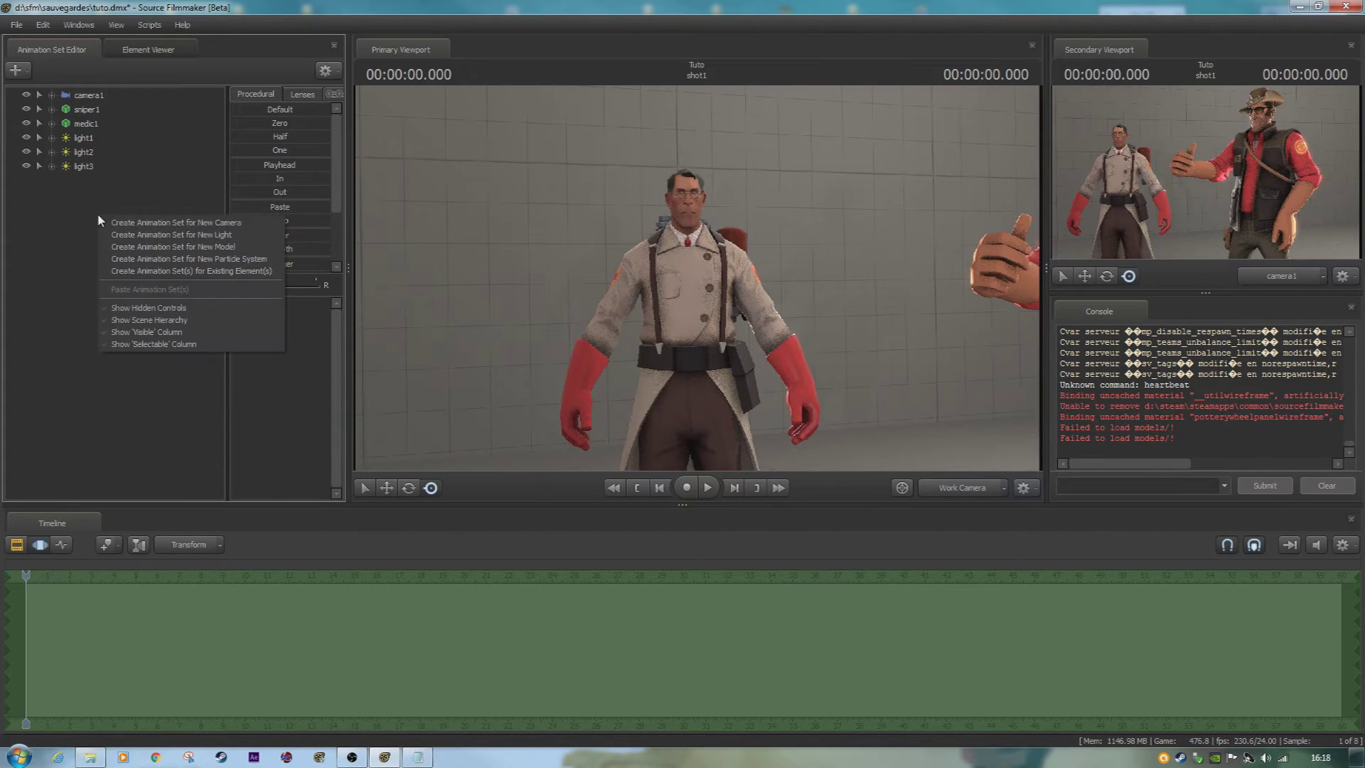
pyautogui.click(248, 249)
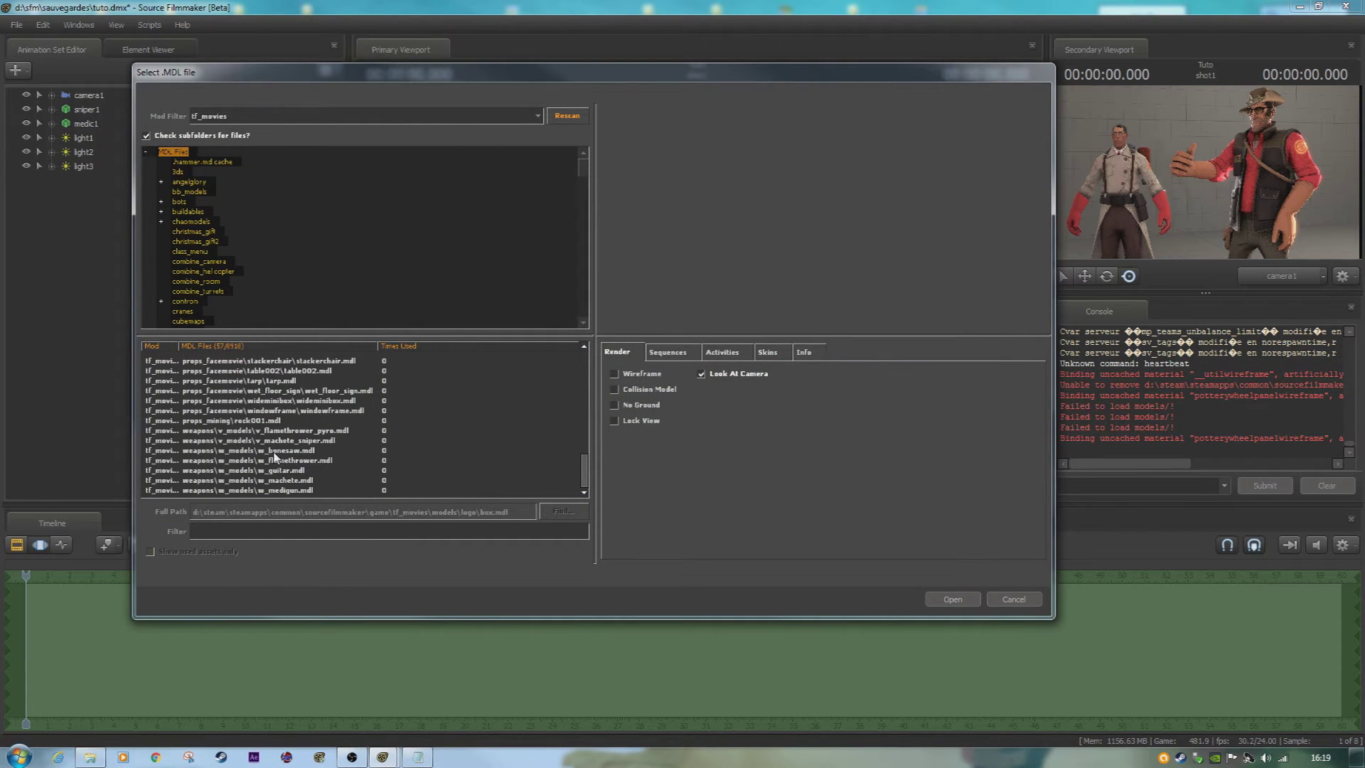
pyautogui.click(201, 432)
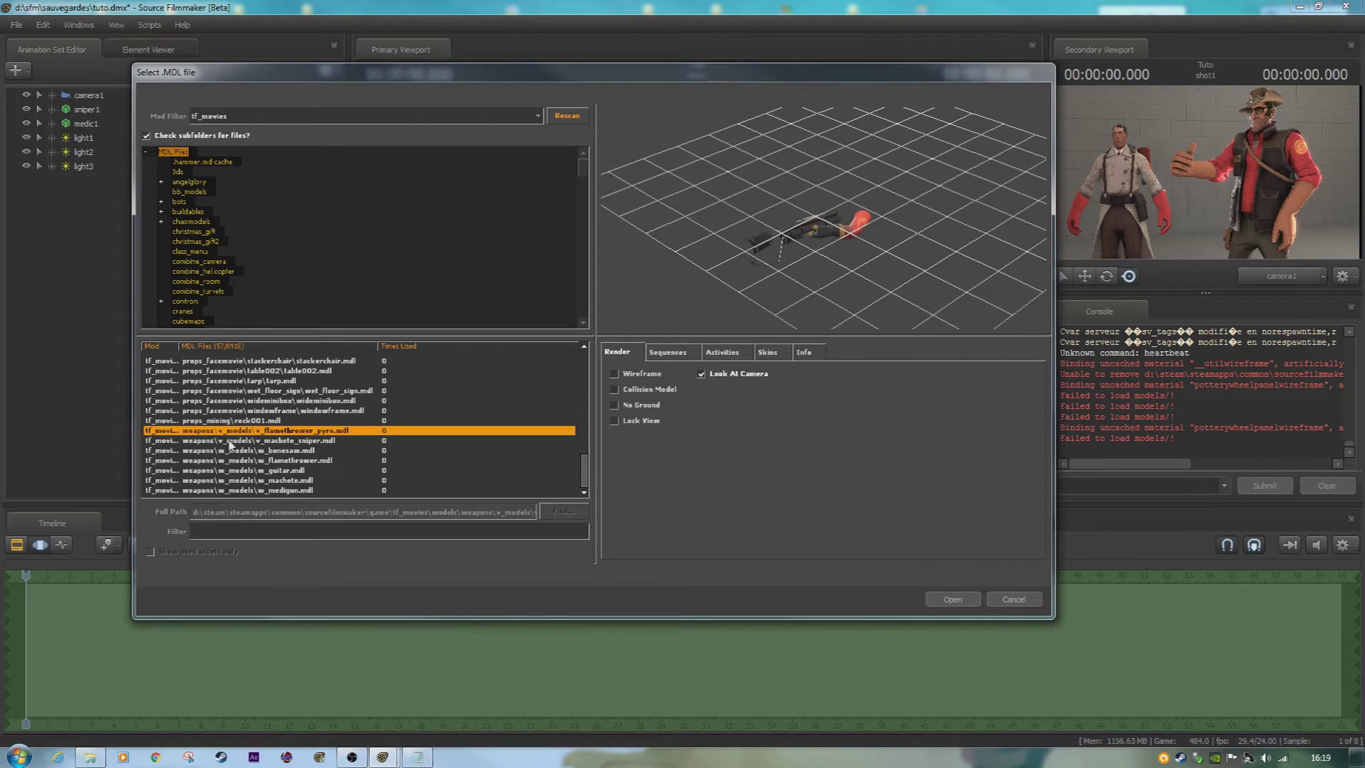
pyautogui.click(293, 390)
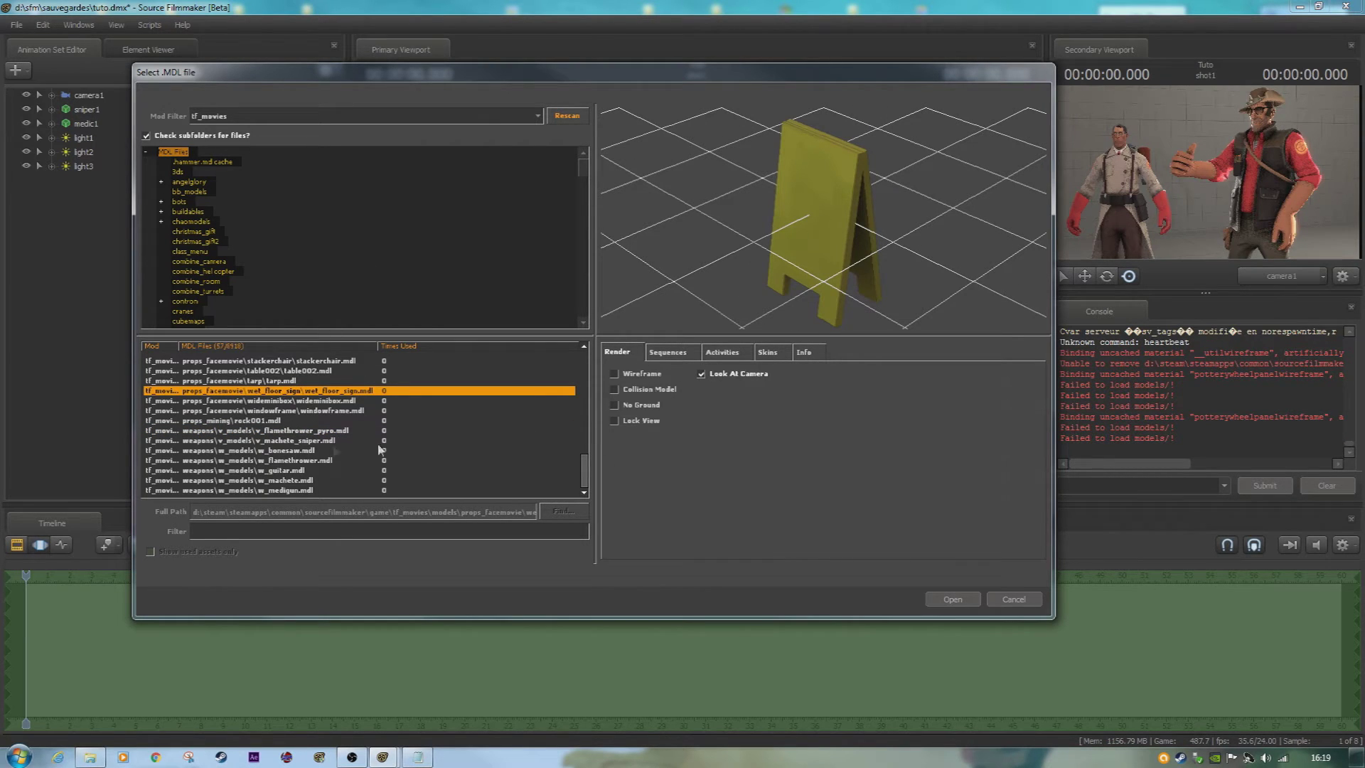
# - Preview the weapon and prop models one after another, from the w_models weapons up to table002.mdl
pyautogui.click(292, 450)
pyautogui.press('Up')
pyautogui.press('Up')
pyautogui.press('Down')
pyautogui.press('Down')
pyautogui.press('Down')
pyautogui.press('Down')
pyautogui.press('Down')
pyautogui.press('Up')
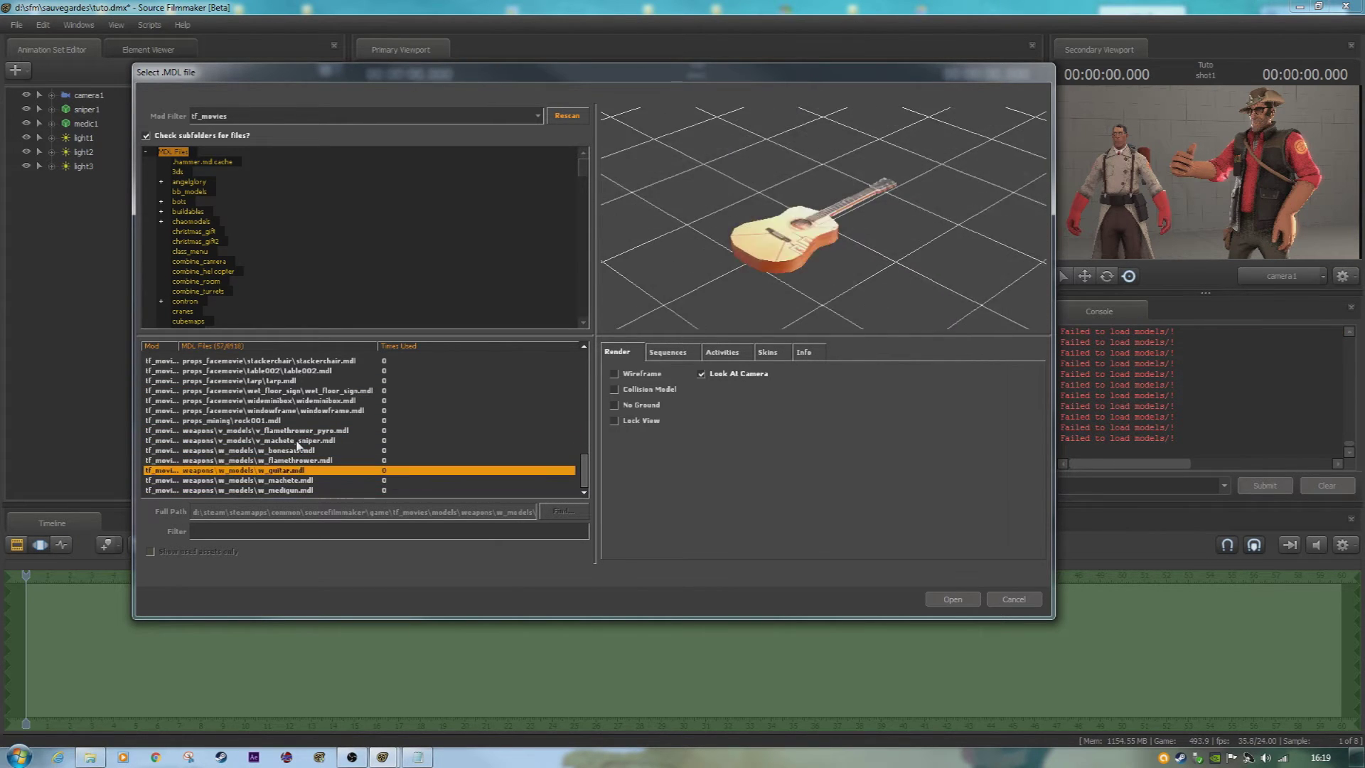
pyautogui.press('Down')
pyautogui.press('Down')
pyautogui.press('Up')
pyautogui.press('Up')
pyautogui.press('Up')
pyautogui.press('Up')
pyautogui.press('Up')
pyautogui.press('Up')
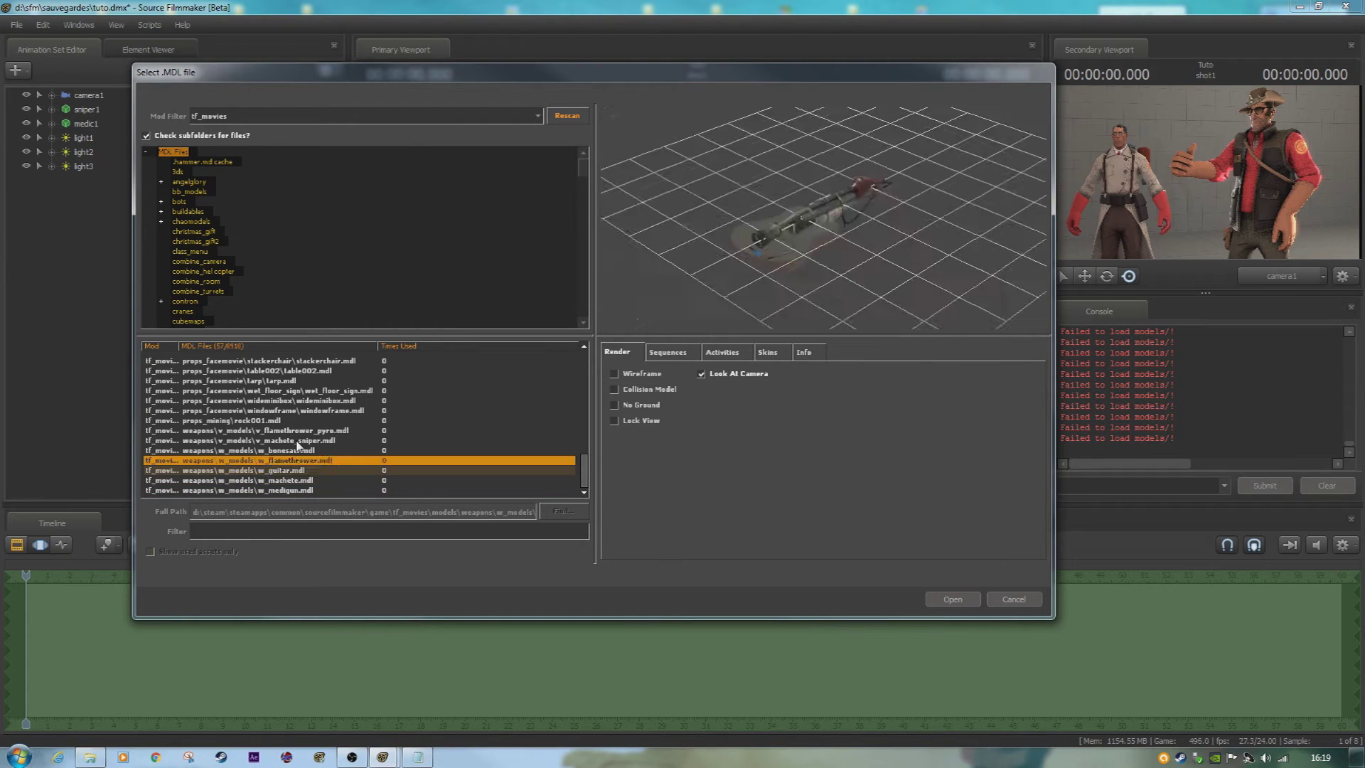
pyautogui.press('Up')
pyautogui.press('Up')
pyautogui.press('Up')
pyautogui.press('Up')
pyautogui.press('Up')
pyautogui.press('Up')
pyautogui.press('Up')
pyautogui.press('Up')
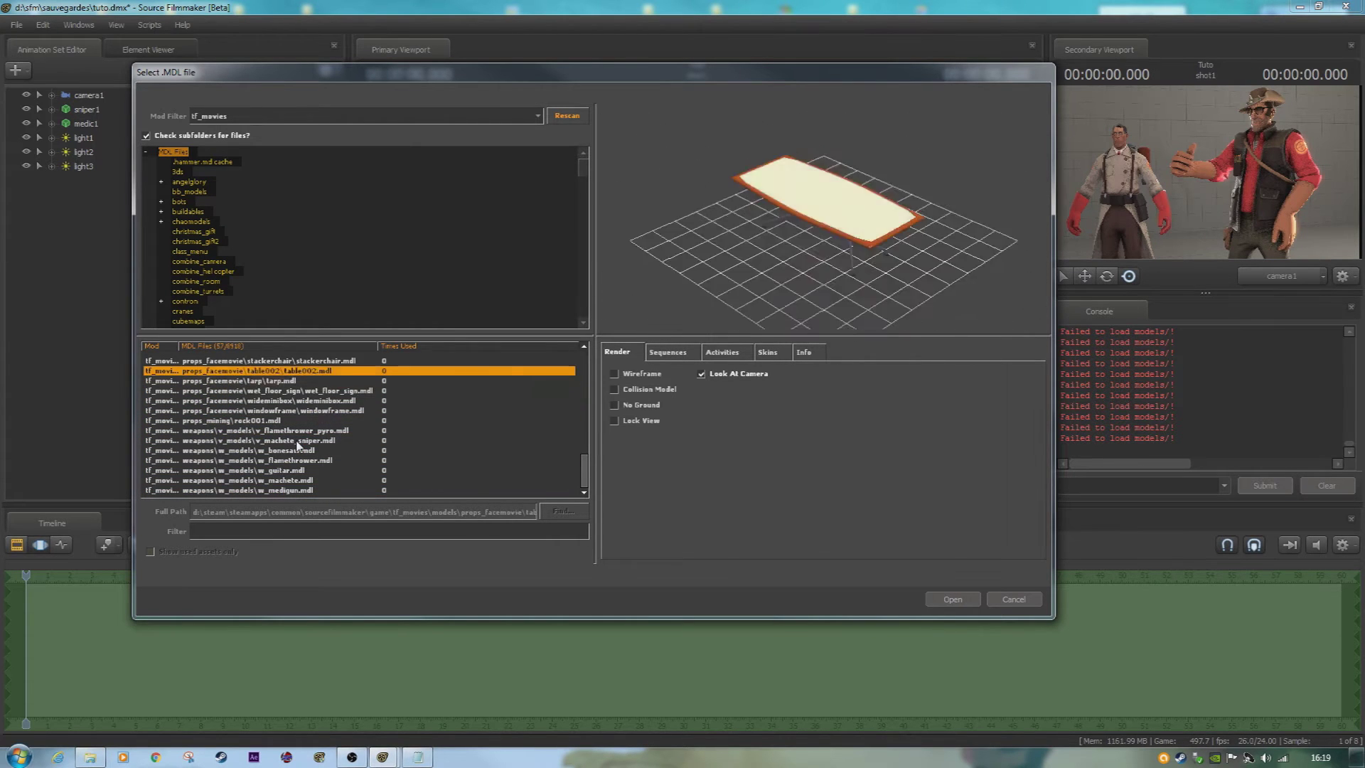
# - Preview player\hwm\soldier.mdl and logo\sfm_logo.mdl near the start of the model list
pyautogui.scroll(10, 299, 454)
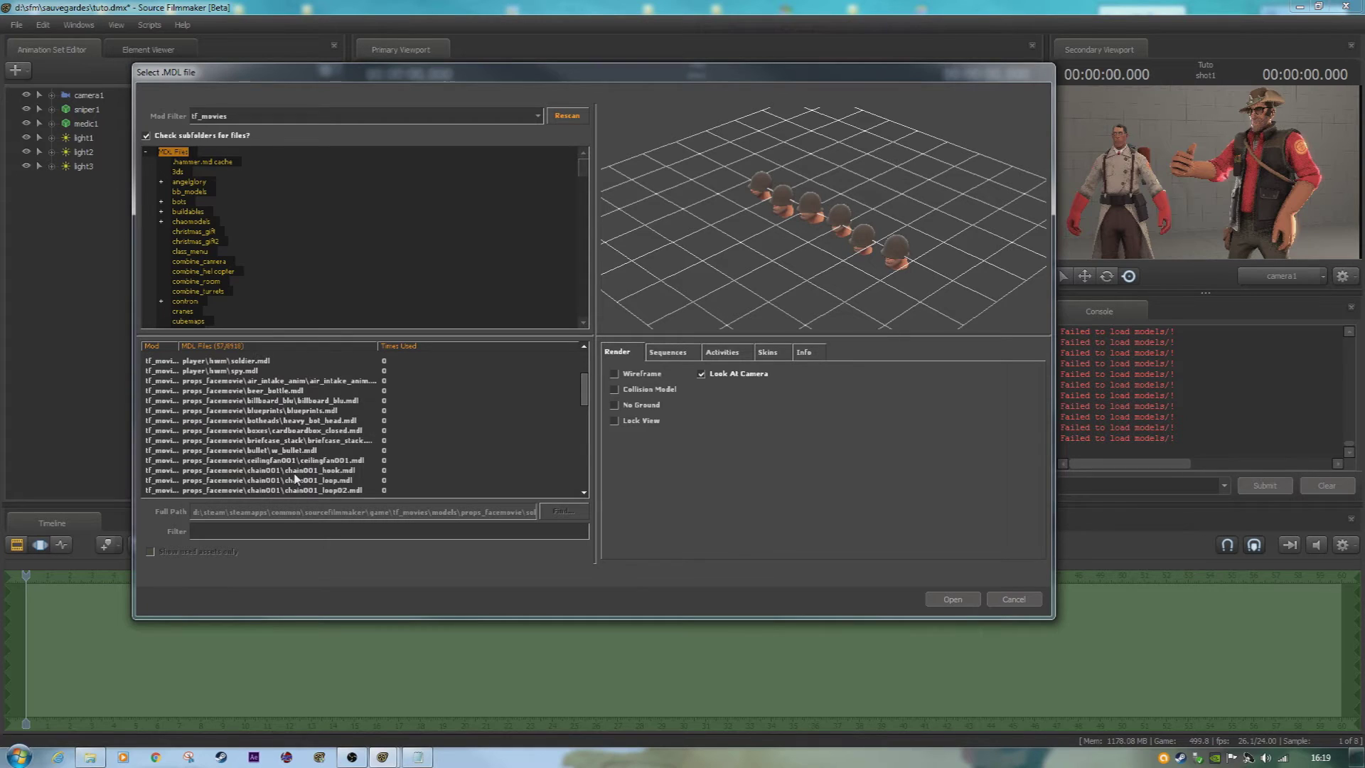
pyautogui.click(274, 420)
pyautogui.scroll(1, 273, 422)
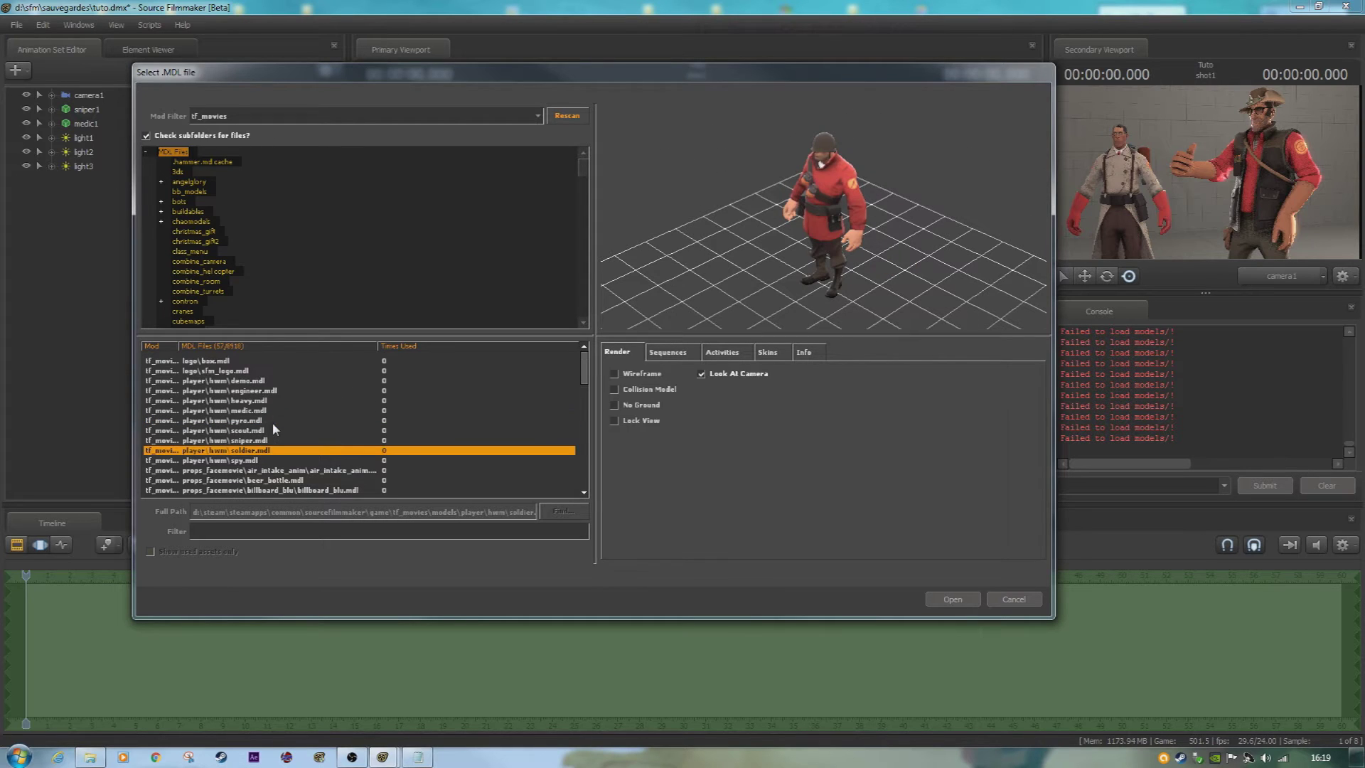
pyautogui.click(260, 371)
# - Preview w_medigun.mdl, w_machete.mdl and the weapon models above them, up to v_flamethrower_pyro.mdl
pyautogui.scroll(-11, 272, 363)
pyautogui.scroll(-1, 273, 365)
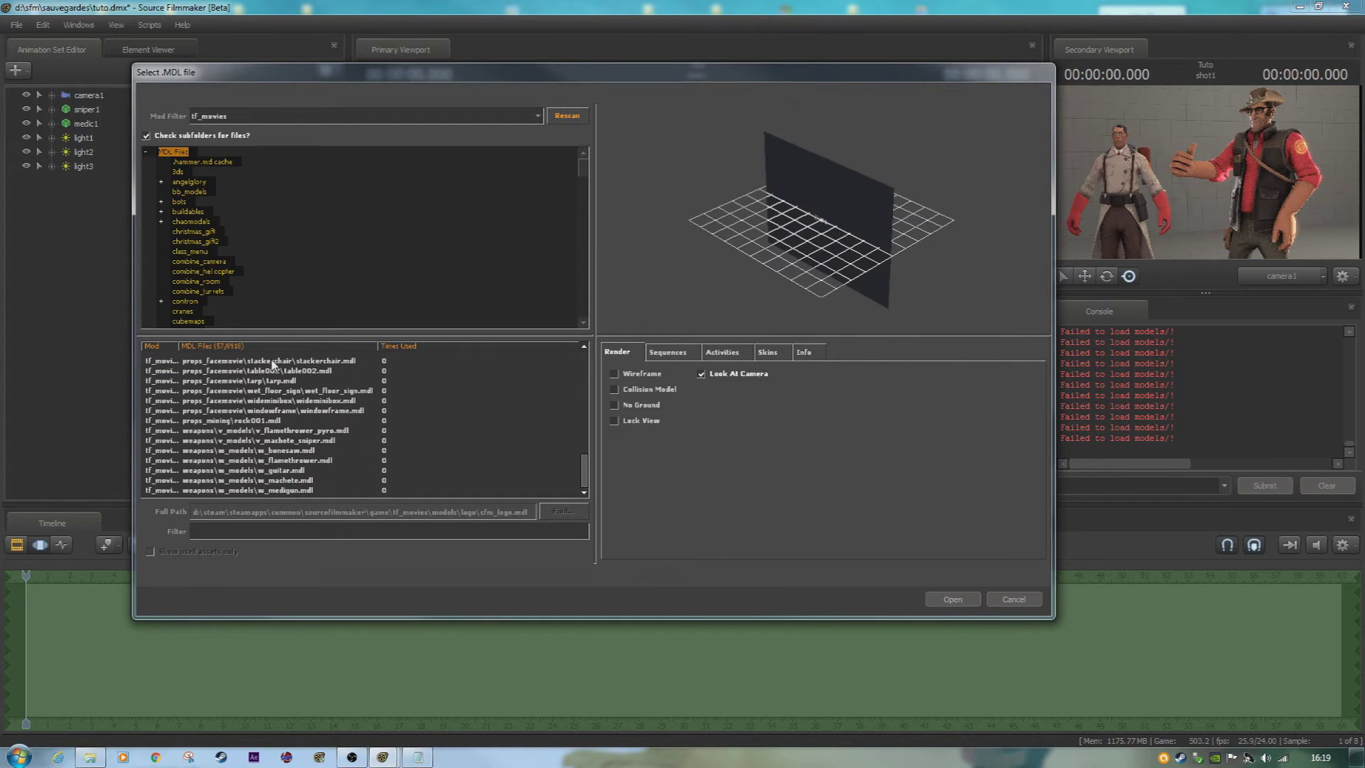
pyautogui.click(265, 491)
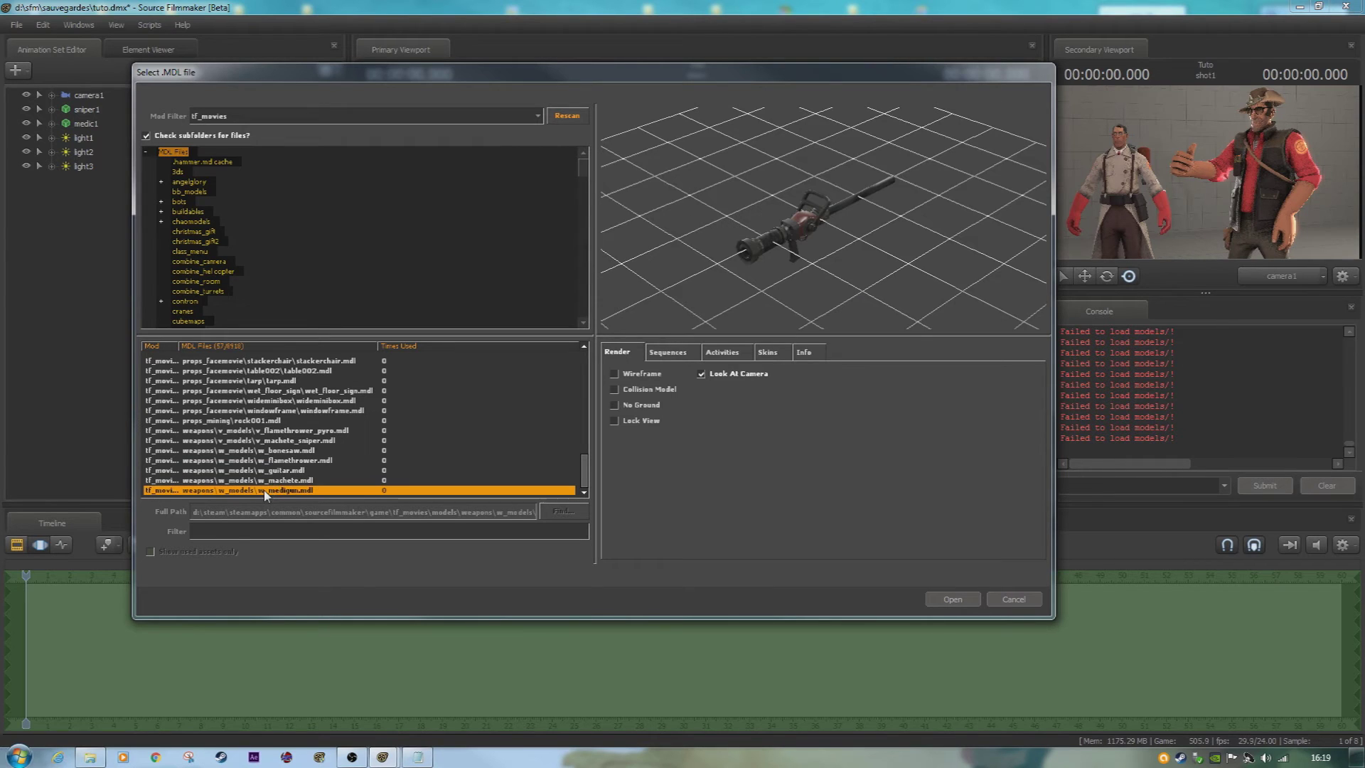
pyautogui.press('Up')
pyautogui.press('Up')
pyautogui.press('Up')
pyautogui.press('Up')
pyautogui.press('Up')
pyautogui.press('Up')
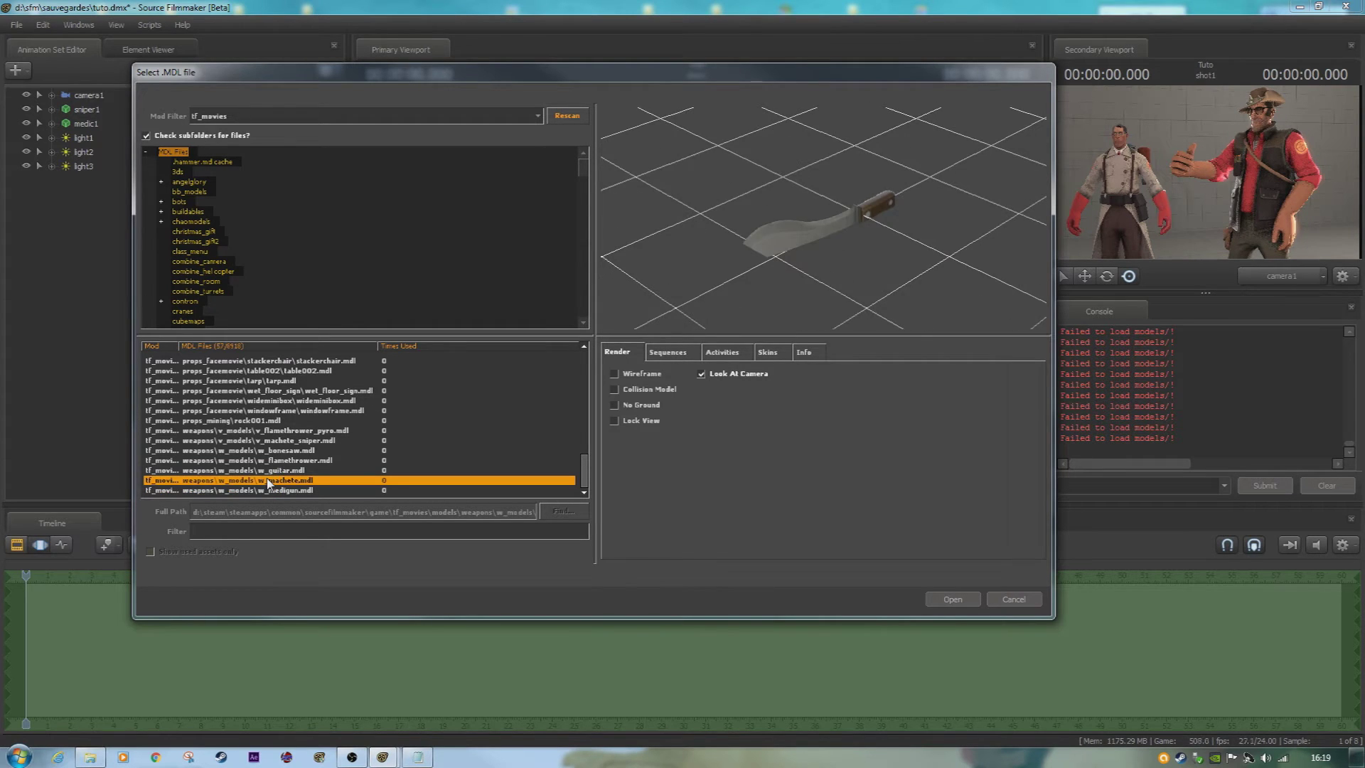
# - Switch the mod filter to tf and skim its model list from end to end
pyautogui.click(246, 116)
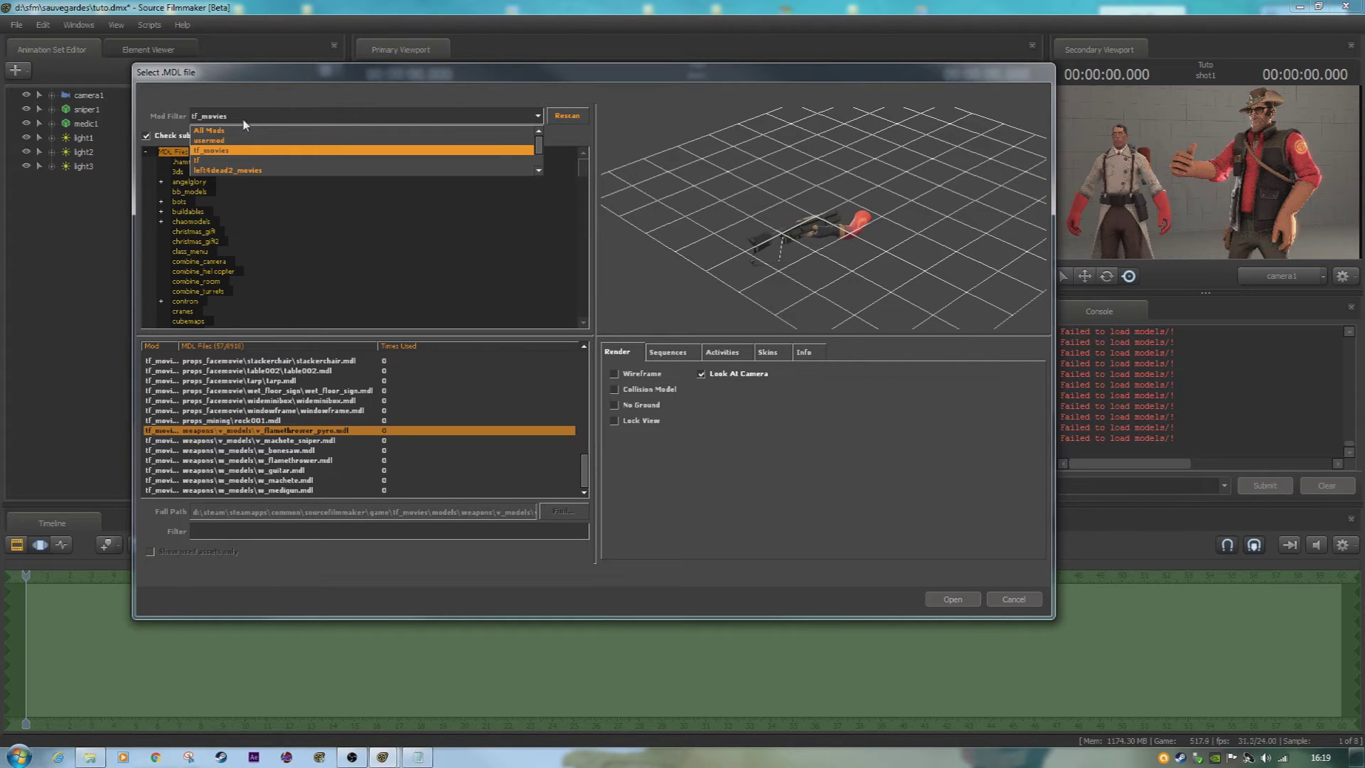
pyautogui.click(205, 160)
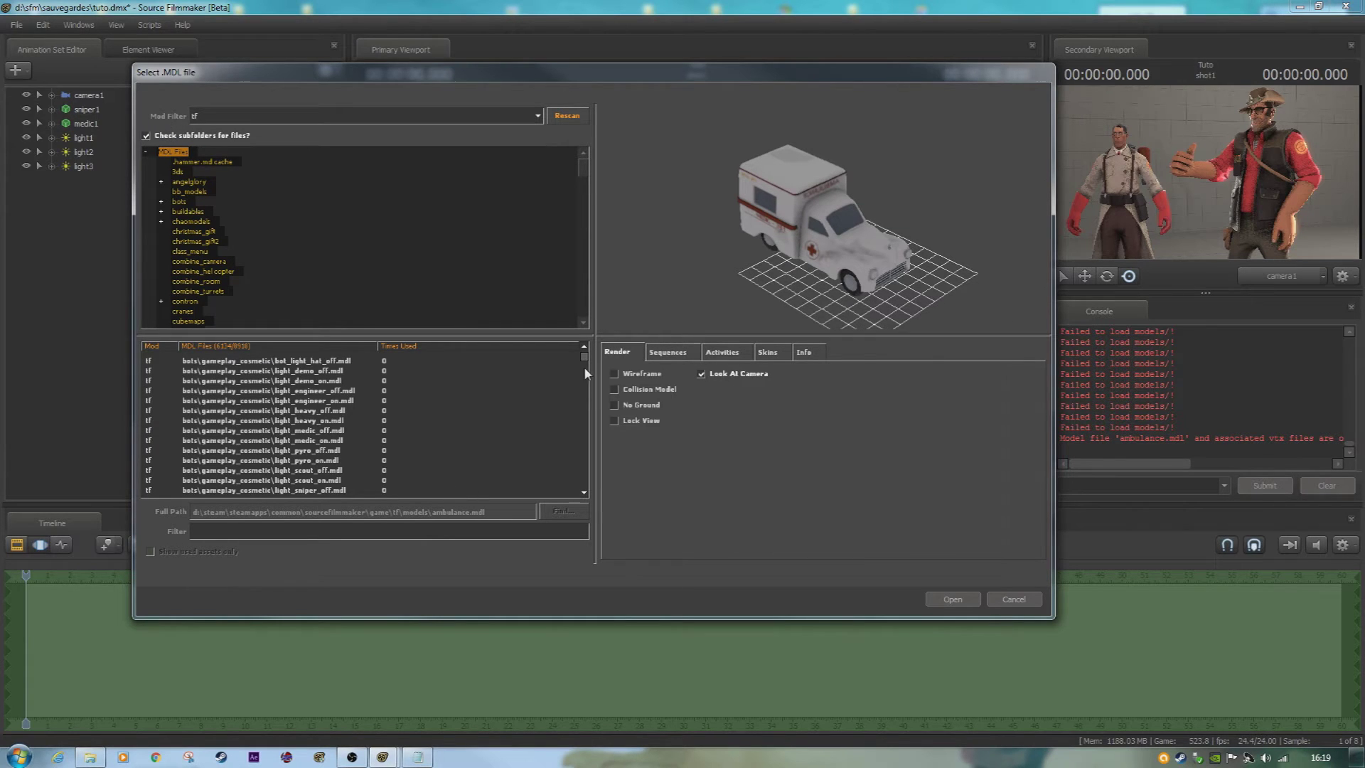
pyautogui.moveTo(586, 359); pyautogui.dragTo(579, 495)
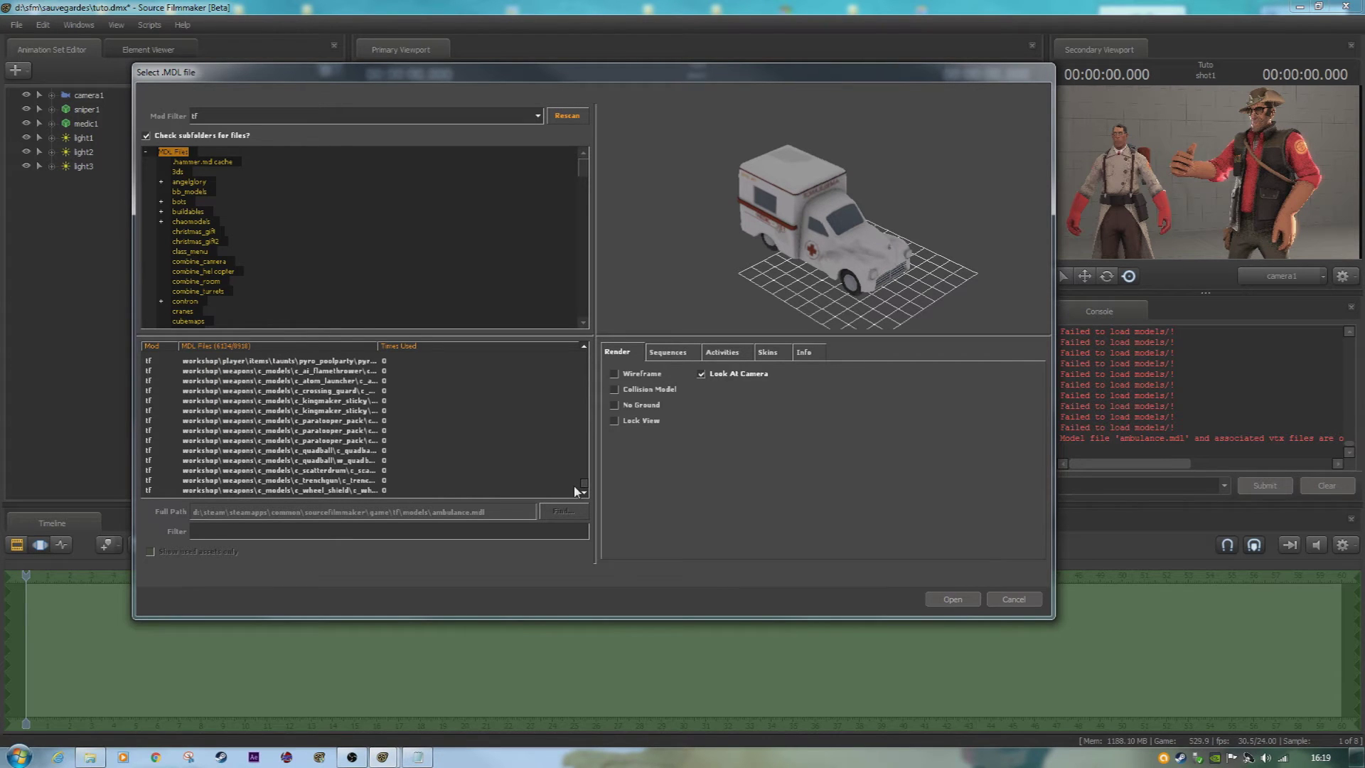
pyautogui.moveTo(576, 491); pyautogui.dragTo(578, 348)
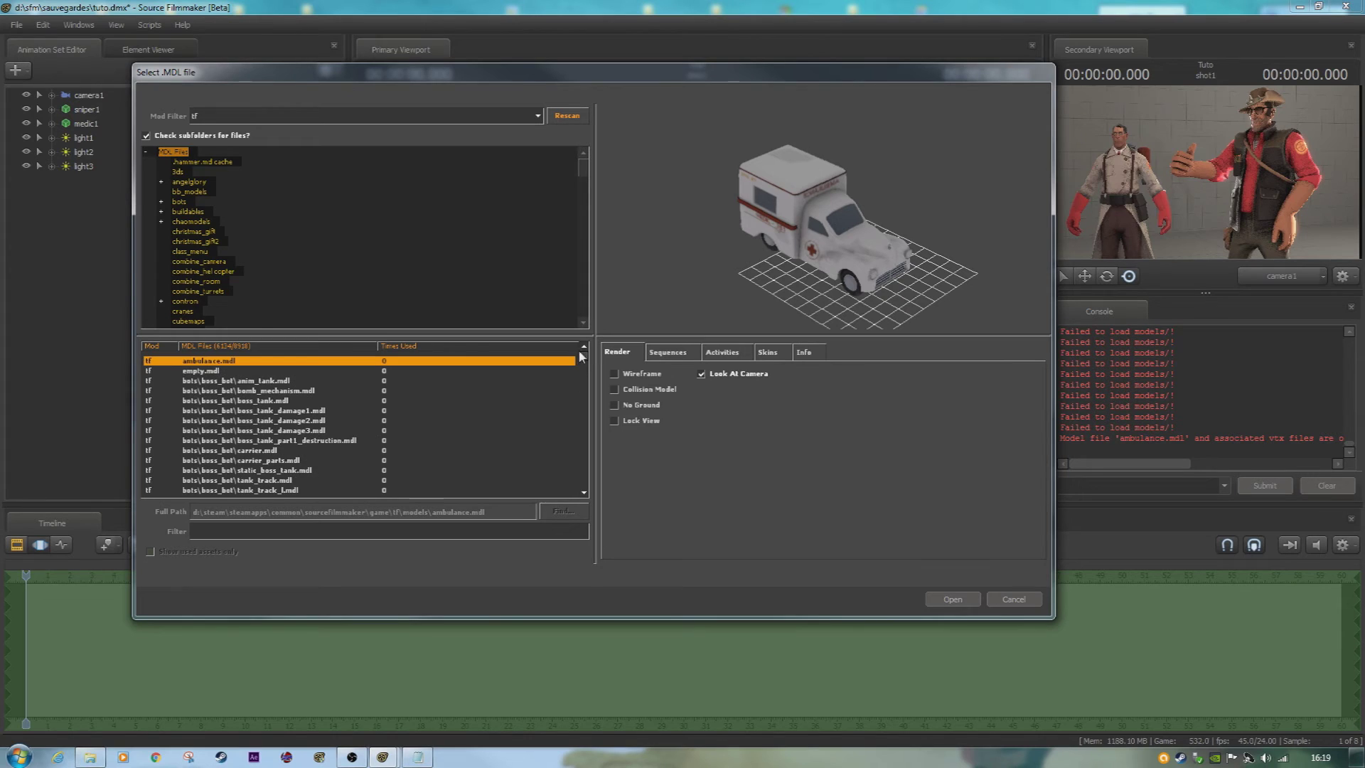
# - Preview the boss_bot models, including boss_tank_part1_destruction.mdl, carrier.mdl, carrier_parts.mdl and tank_track.mdl
pyautogui.click(266, 383)
pyautogui.click(250, 371)
pyautogui.click(291, 440)
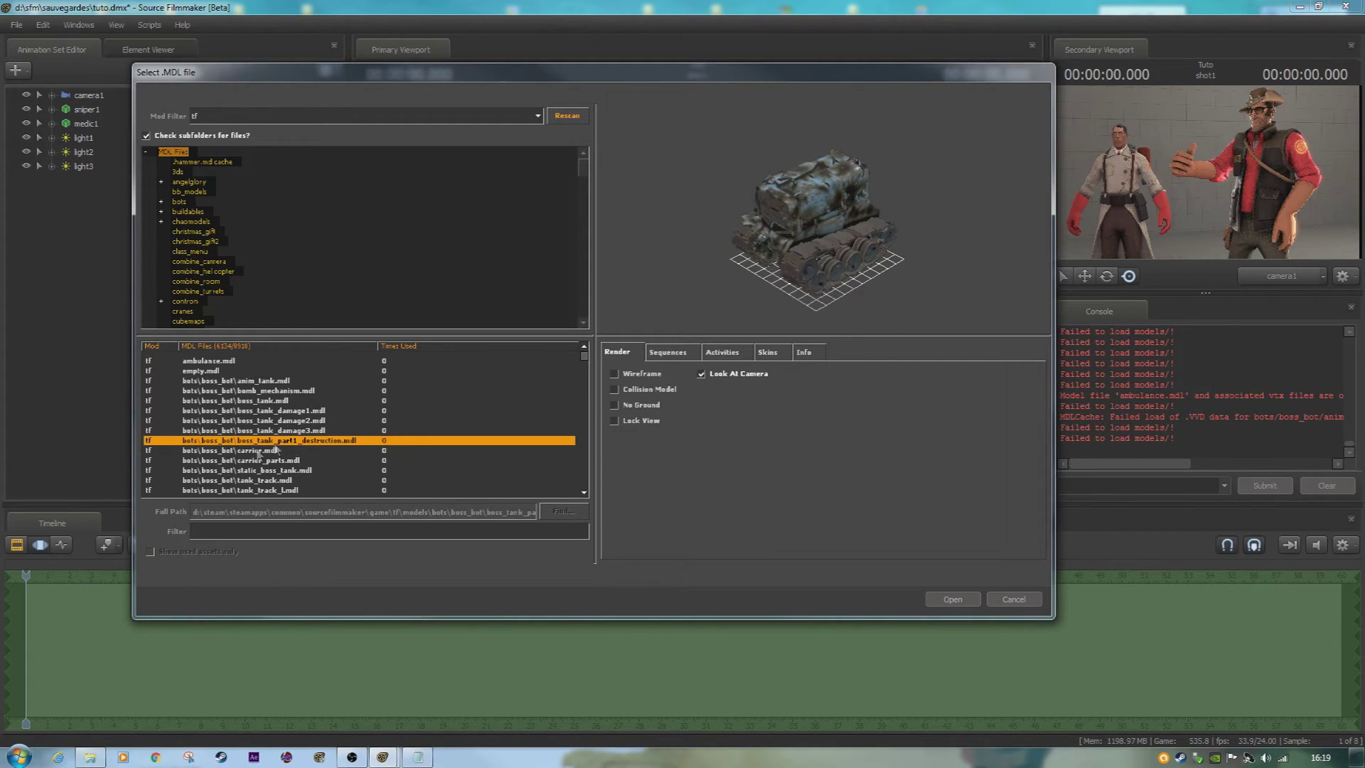
pyautogui.click(296, 451)
pyautogui.moveTo(842, 251)
pyautogui.mouseDown(button='right')
pyautogui.moveTo(842, 213)
pyautogui.moveTo(841, 234)
pyautogui.mouseUp(button='right')
pyautogui.moveTo(825, 242)
pyautogui.mouseDown()
pyautogui.moveTo(871, 238)
pyautogui.moveTo(856, 217)
pyautogui.moveTo(878, 224)
pyautogui.moveTo(824, 224)
pyautogui.mouseUp()
pyautogui.click(318, 460)
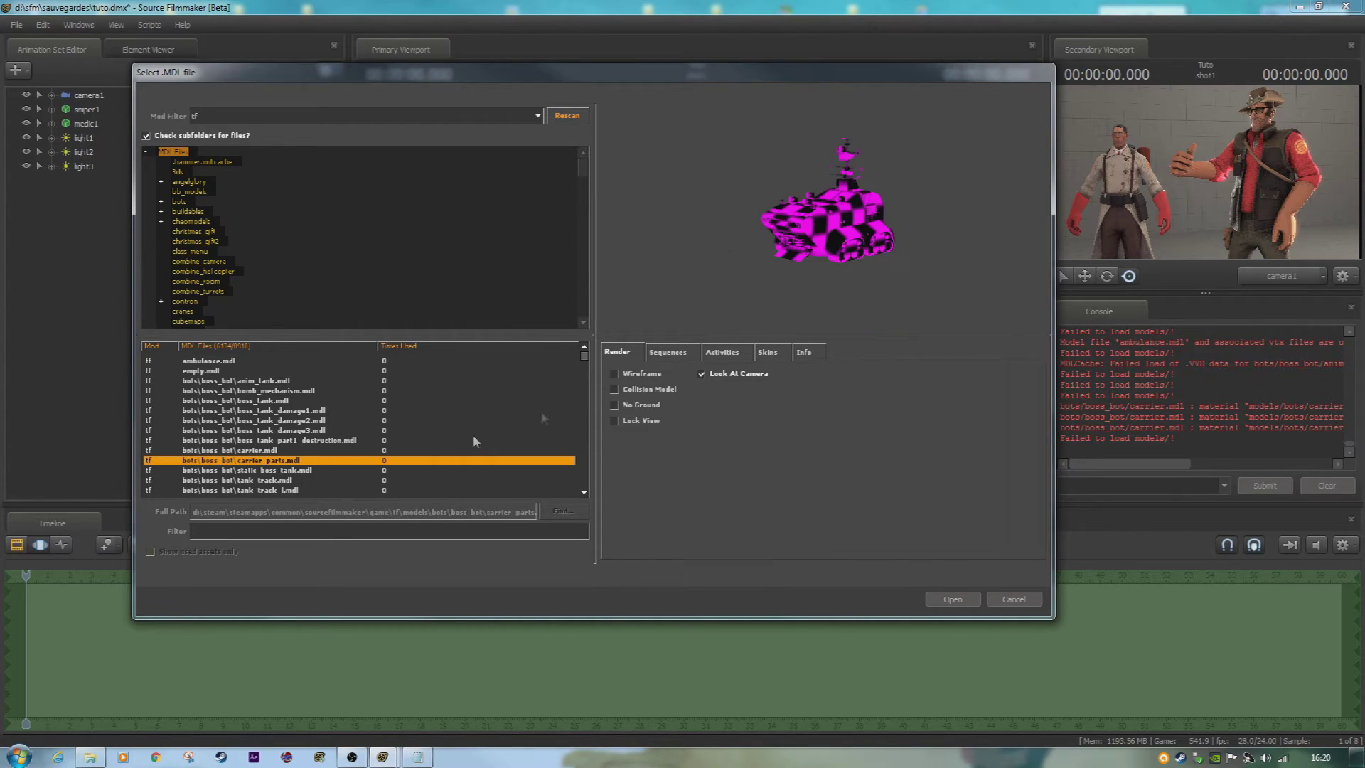
pyautogui.click(283, 470)
pyautogui.click(286, 480)
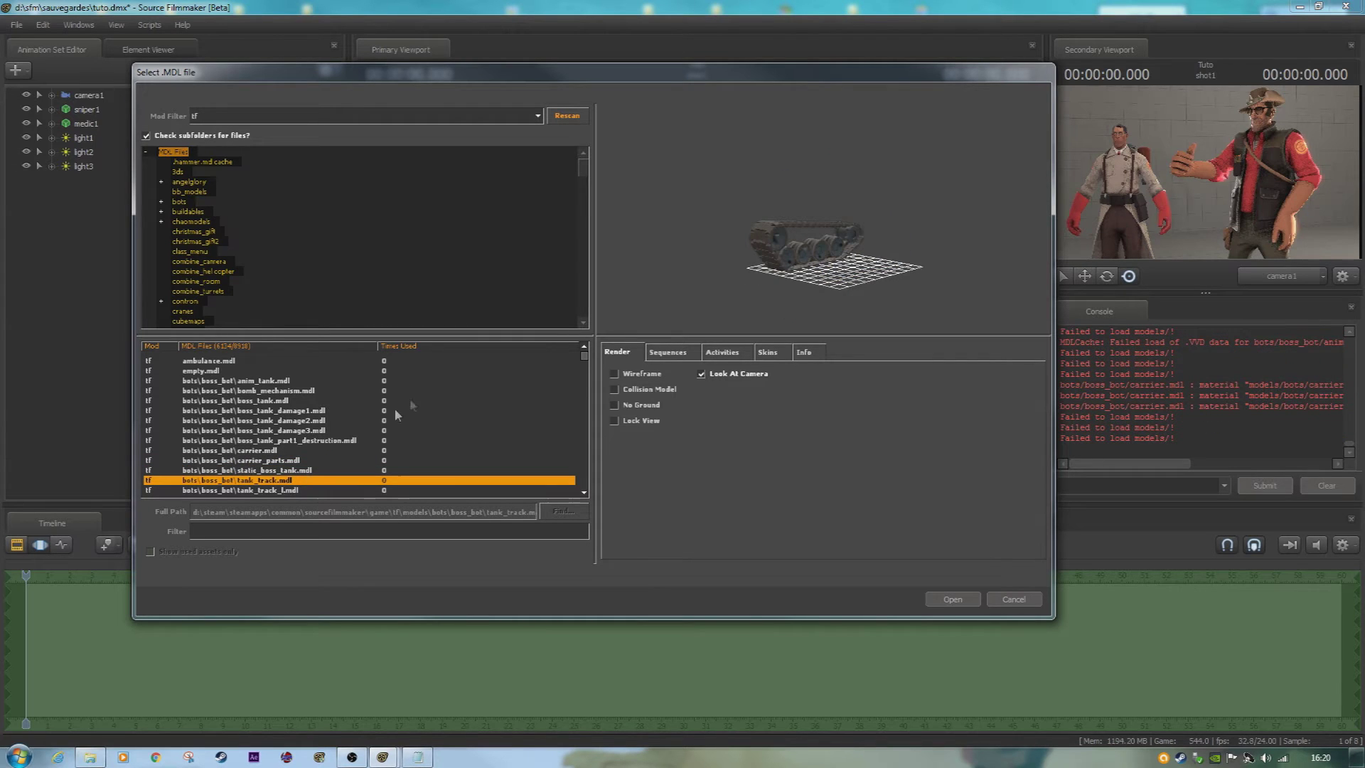
# - Preview a workshop all_class item model and w_smg.mdl further down the tf model list
pyautogui.moveTo(584, 358); pyautogui.dragTo(574, 456)
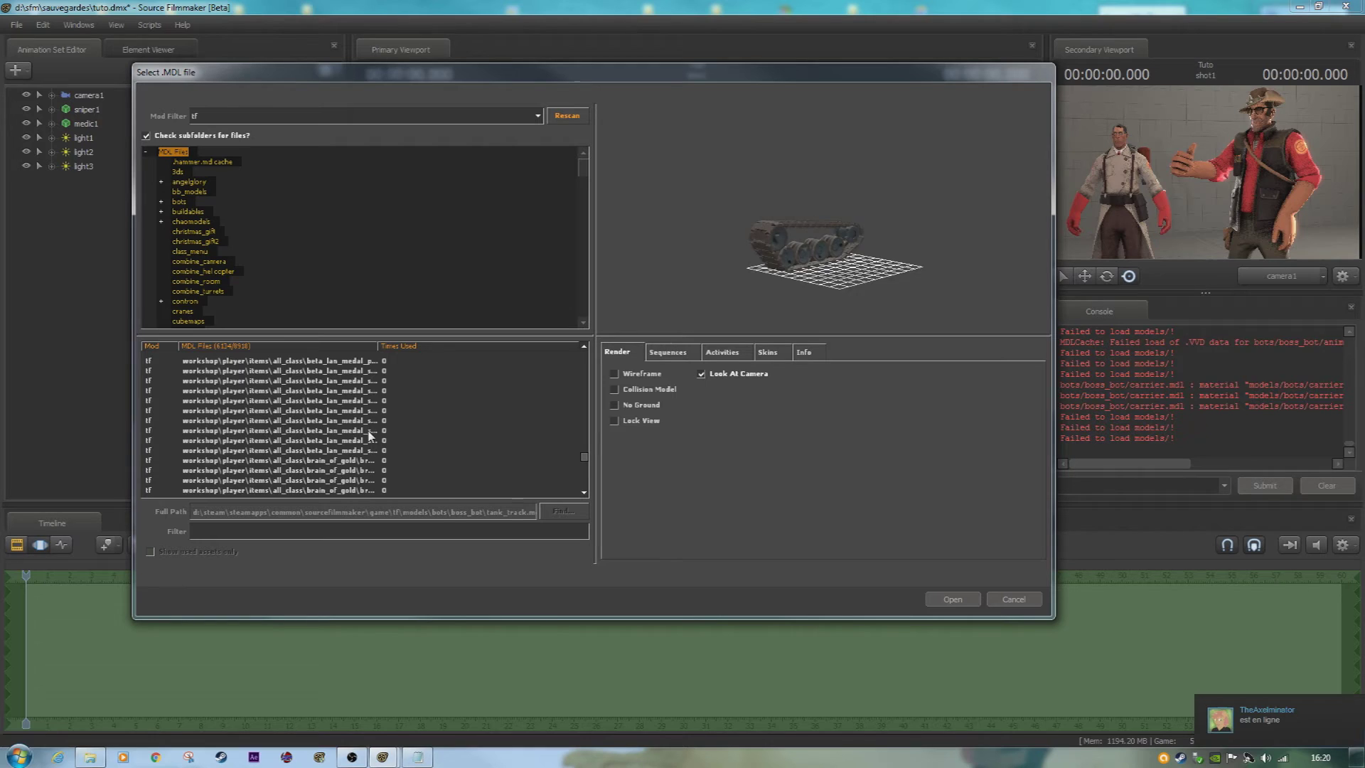
pyautogui.click(368, 431)
pyautogui.scroll(10, 359, 437)
pyautogui.click(310, 428)
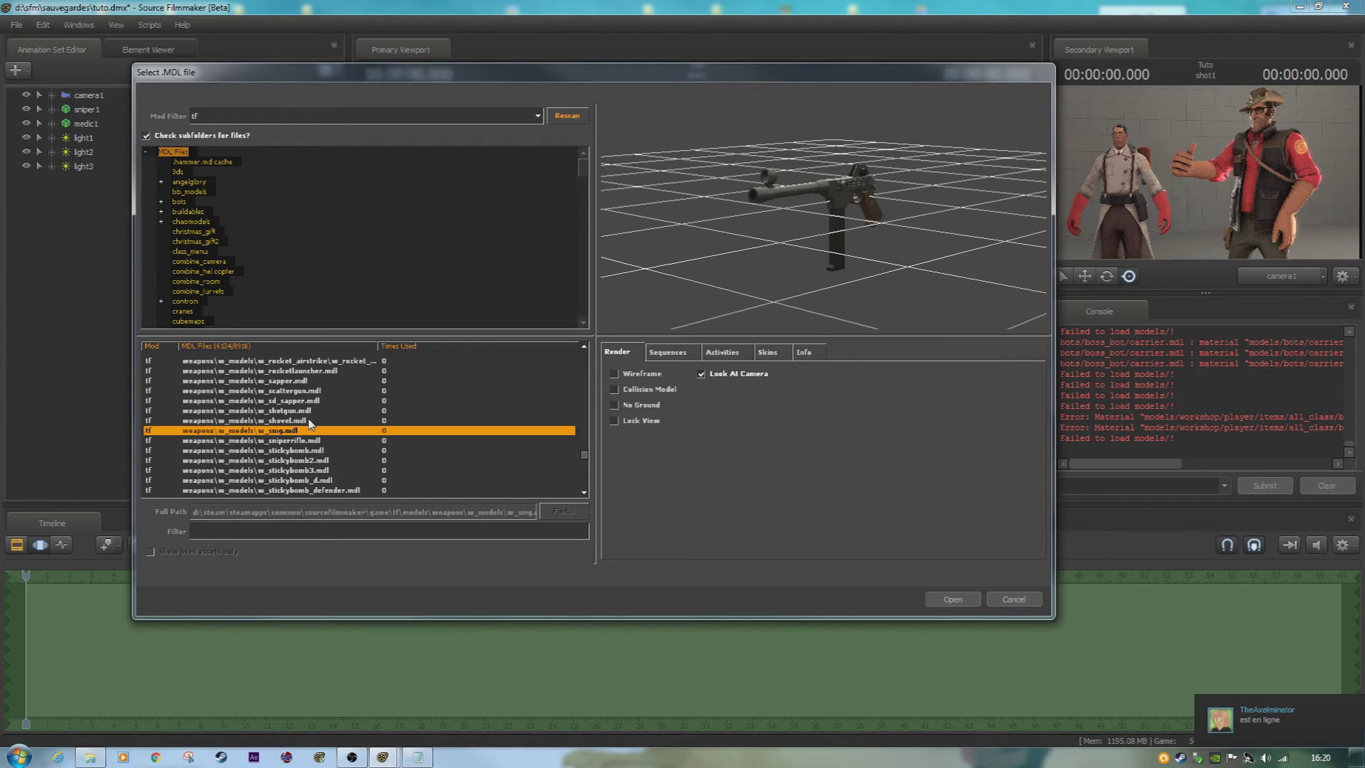
# - Filter the model list by "weapons\" and browse the matching models up to the shells and v_models entries
pyautogui.click(235, 533)
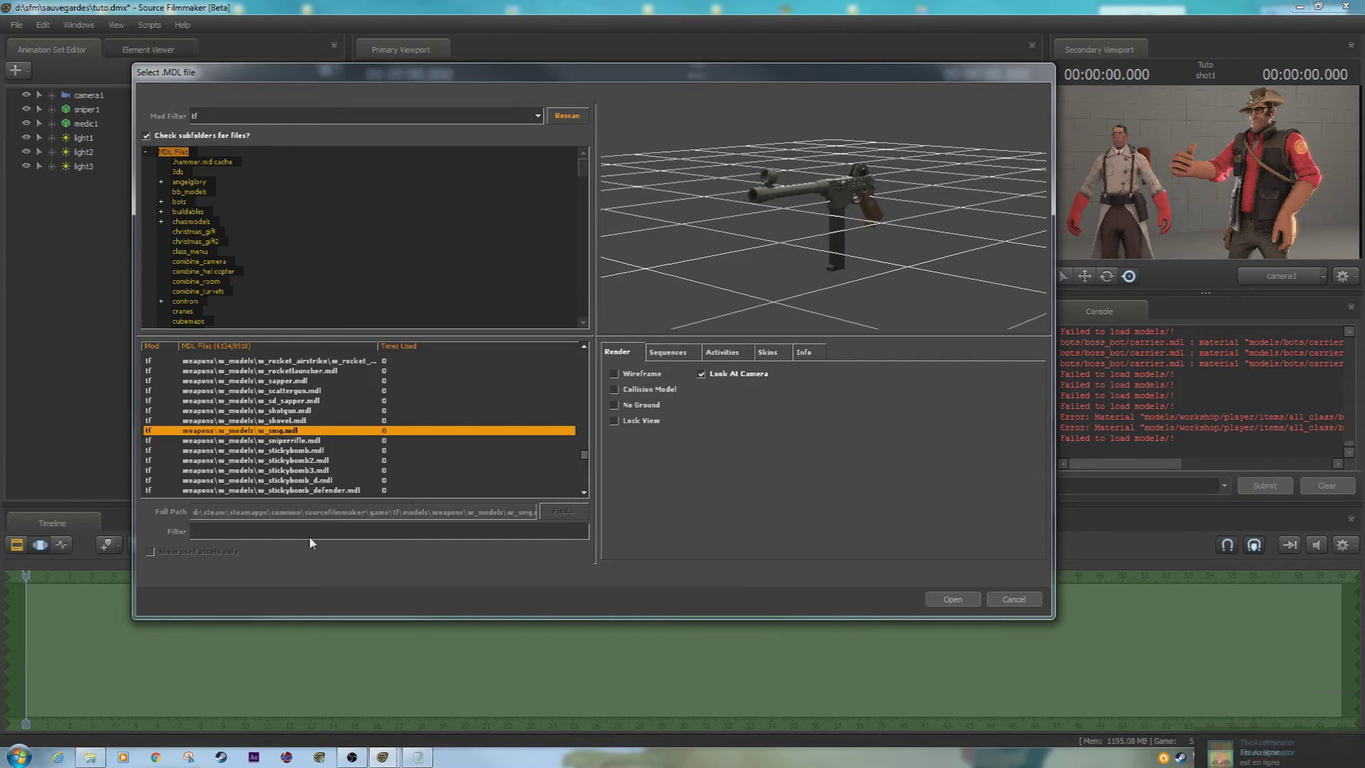
pyautogui.write('weapons\\')
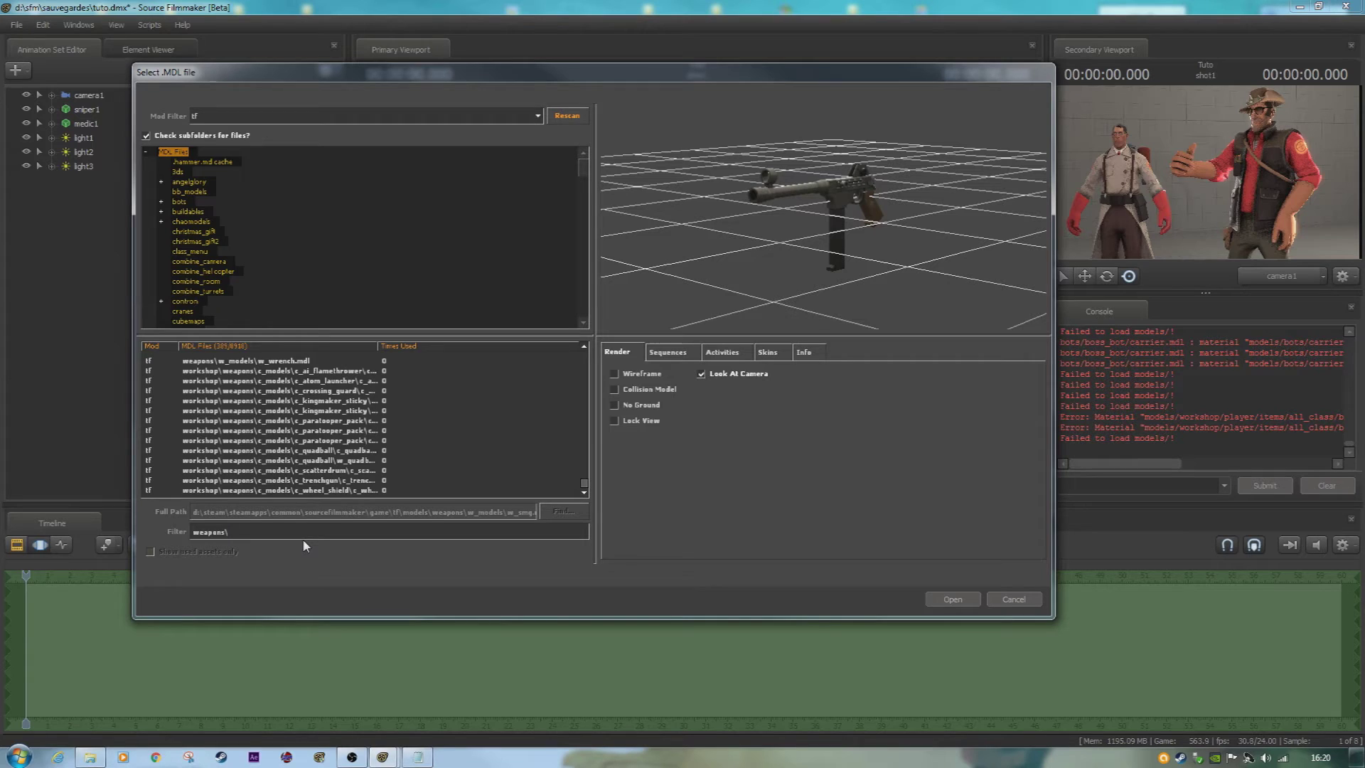
pyautogui.scroll(15, 320, 450)
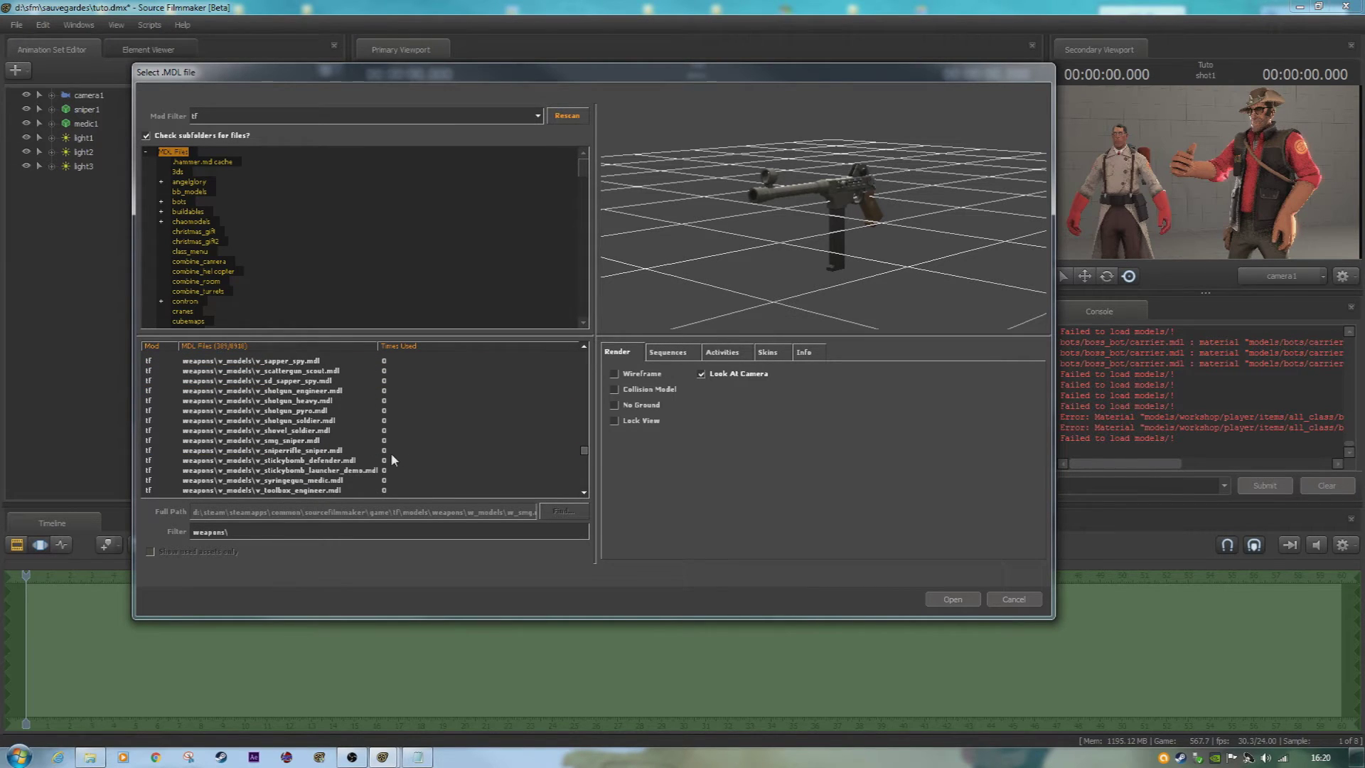
pyautogui.scroll(8, 317, 448)
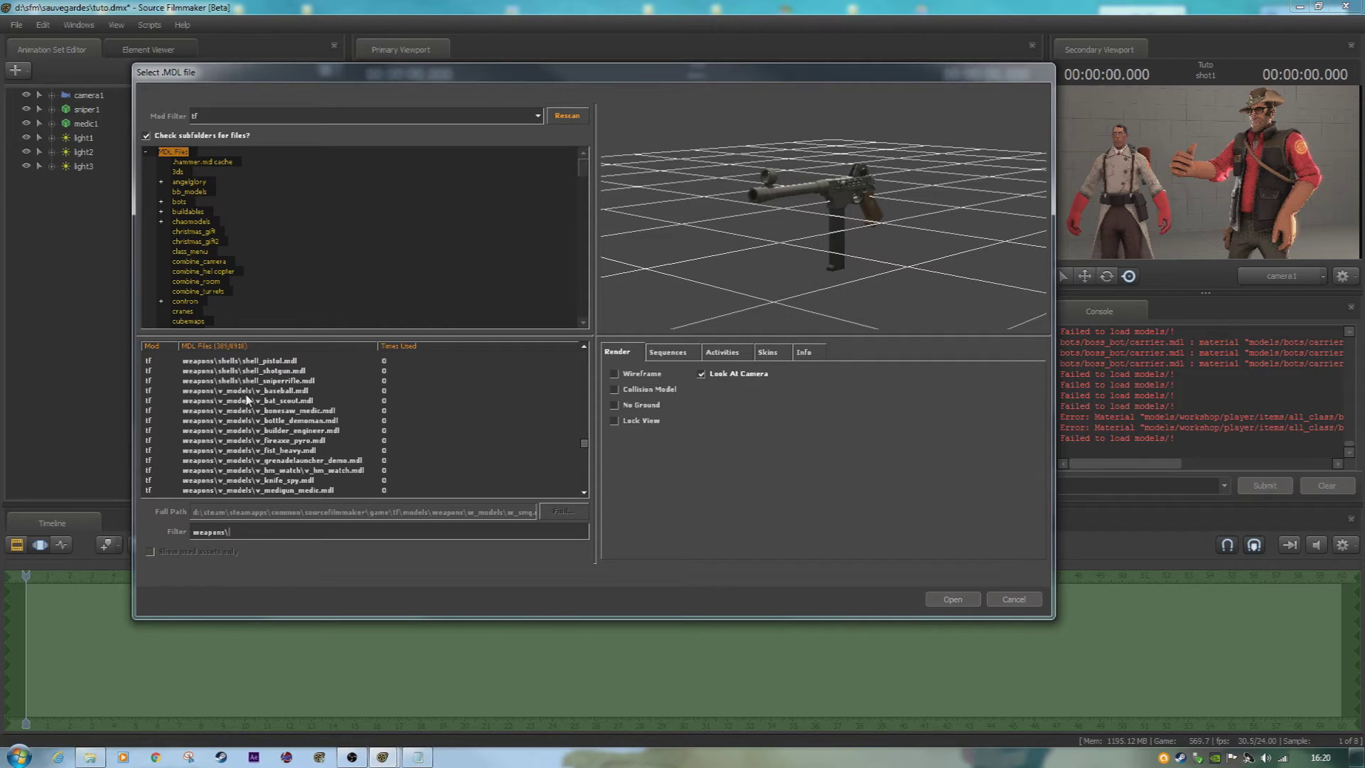
# - Preview shell_sniperrifle.mdl, v_bonesaw_medic.mdl, v_bottle_demoman.mdl and the neighbouring v_models
pyautogui.click(257, 381)
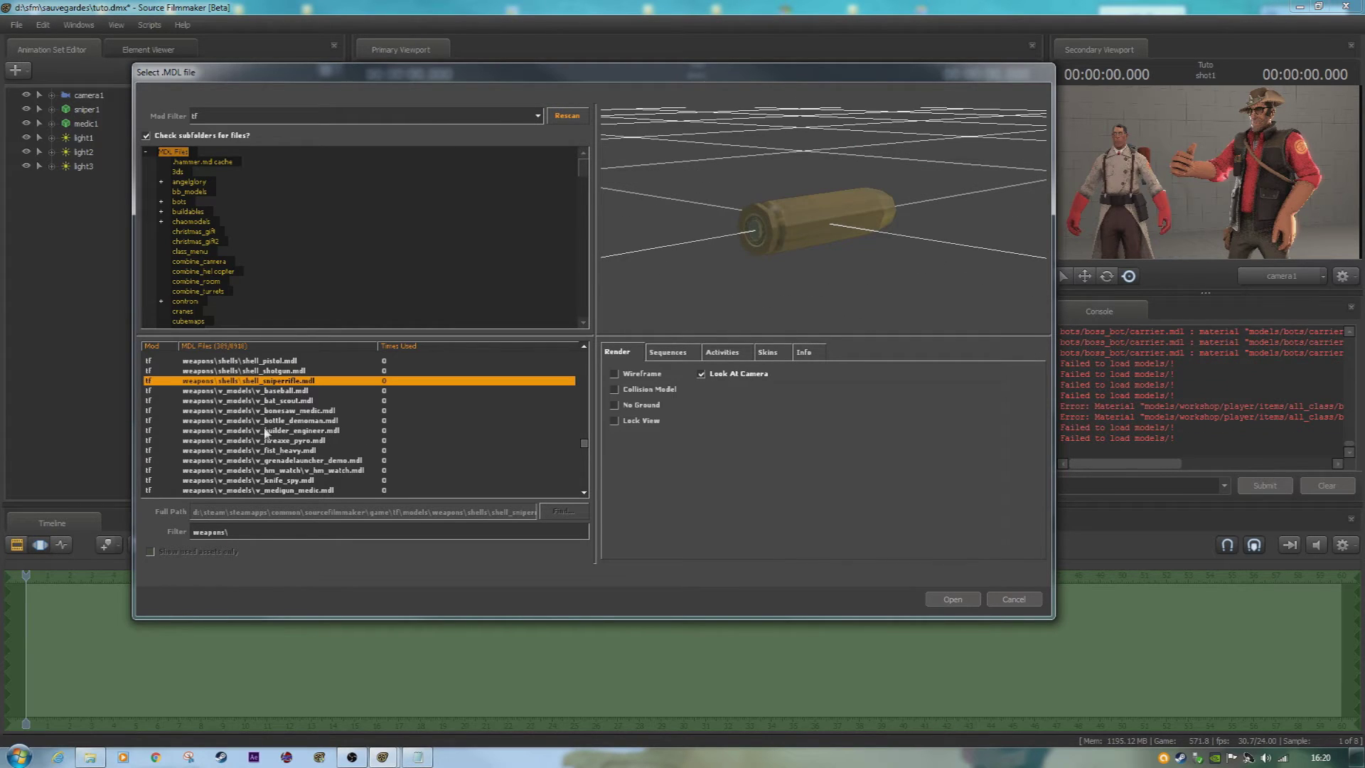
pyautogui.click(268, 411)
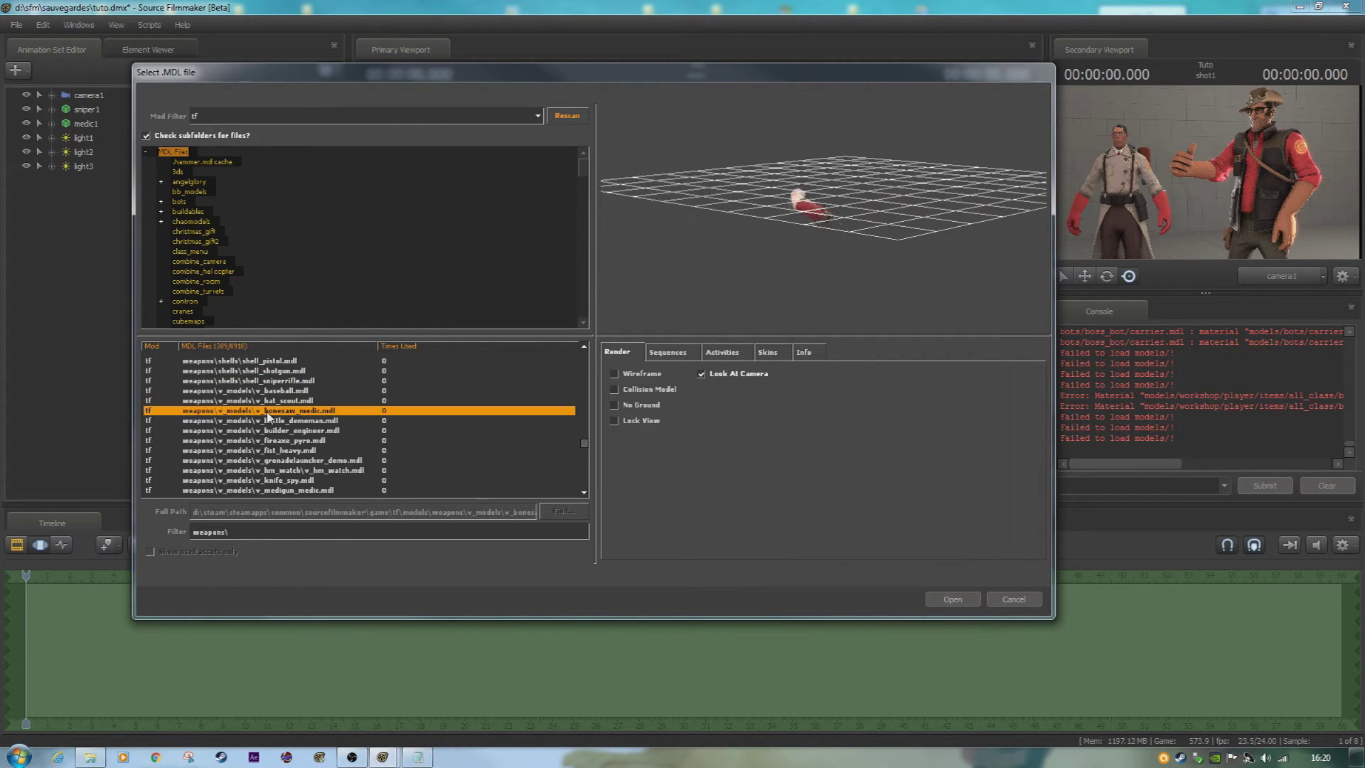
pyautogui.click(268, 420)
pyautogui.press('Up')
pyautogui.press('Up')
pyautogui.press('Up')
pyautogui.press('Down')
pyautogui.press('Down')
pyautogui.press('Up')
pyautogui.press('Up')
# - Preview the v_models weapons one after another, down past v_pda_engineer.mdl and v_shotgun_soldier.mdl
pyautogui.press('Down')
pyautogui.press('Down')
pyautogui.press('Down')
pyautogui.press('Down')
pyautogui.press('Down')
pyautogui.press('Down')
pyautogui.press('Down')
pyautogui.press('Down')
pyautogui.press('Down')
pyautogui.press('Down')
pyautogui.press('Down')
pyautogui.press('Down')
pyautogui.press('Down')
pyautogui.press('Down')
pyautogui.press('Down')
pyautogui.press('Down')
pyautogui.press('Down')
pyautogui.press('Down')
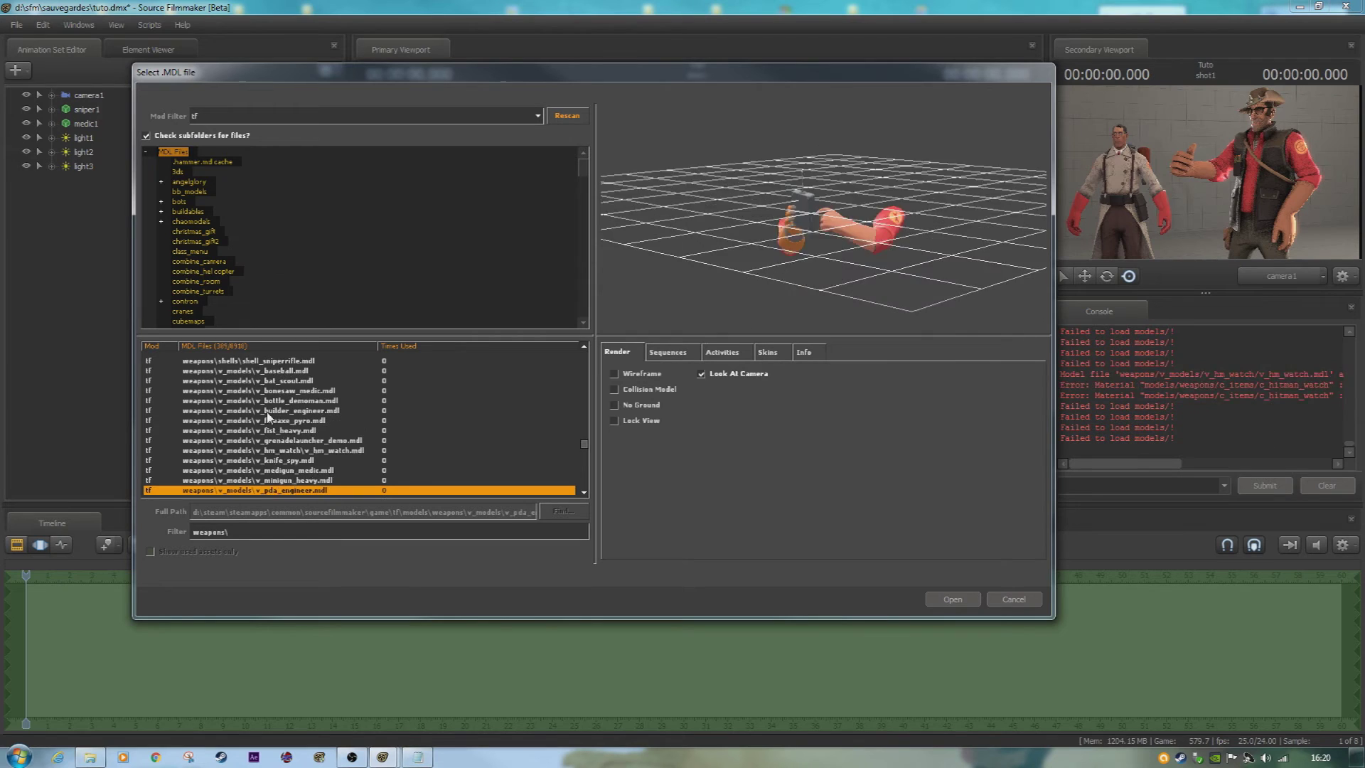
pyautogui.press('Down')
pyautogui.press('Down')
pyautogui.press('Down')
pyautogui.press('Down')
pyautogui.press('Down')
pyautogui.press('Down')
pyautogui.press('Down')
pyautogui.press('Down')
pyautogui.press('Down')
pyautogui.press('Down')
pyautogui.press('Down')
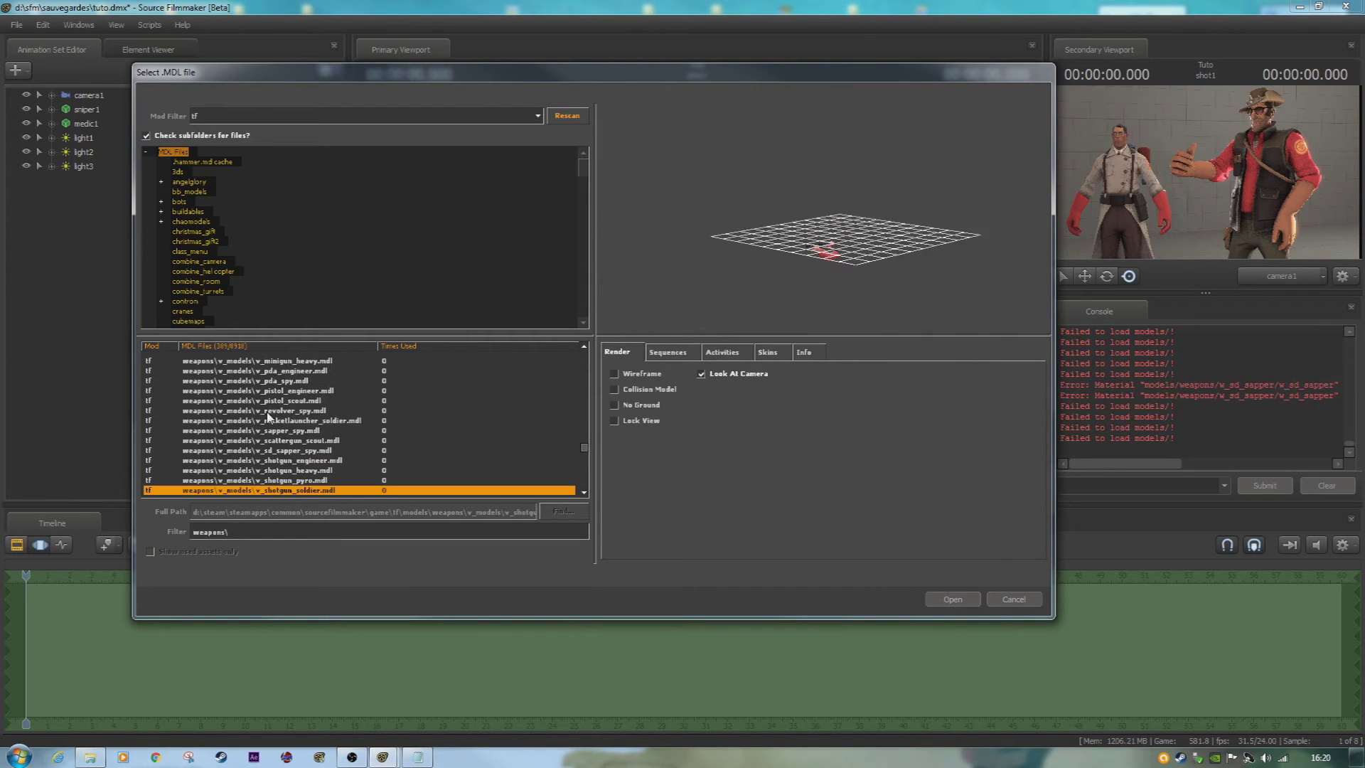
pyautogui.press('Down')
pyautogui.press('Down')
pyautogui.press('Down')
pyautogui.press('Down')
pyautogui.press('Down')
pyautogui.press('Down')
pyautogui.press('Down')
pyautogui.press('Down')
pyautogui.press('Down')
pyautogui.press('Down')
pyautogui.press('Down')
pyautogui.press('Down')
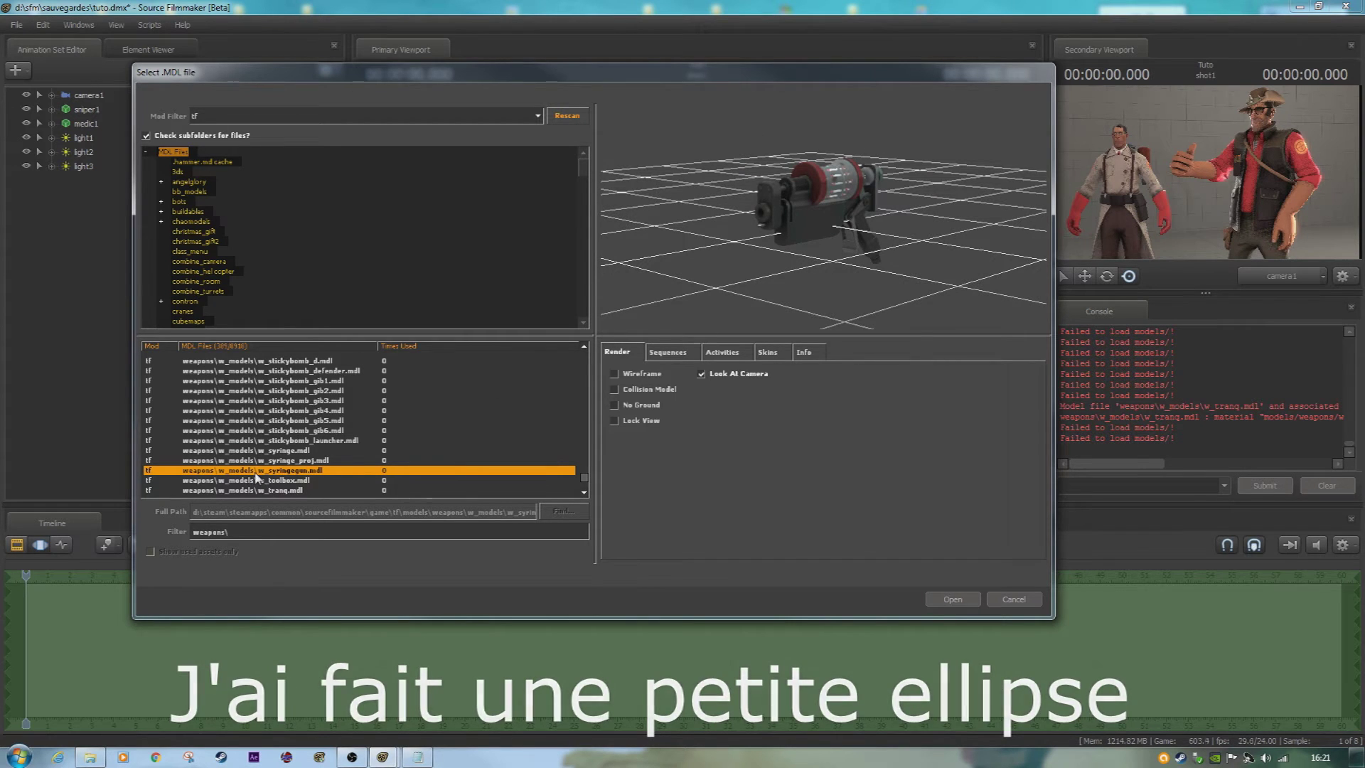
# - Add the w_syringegun.mdl model to the scene and frame it together with the medic and the sniper
pyautogui.scroll(5, 744, 253)
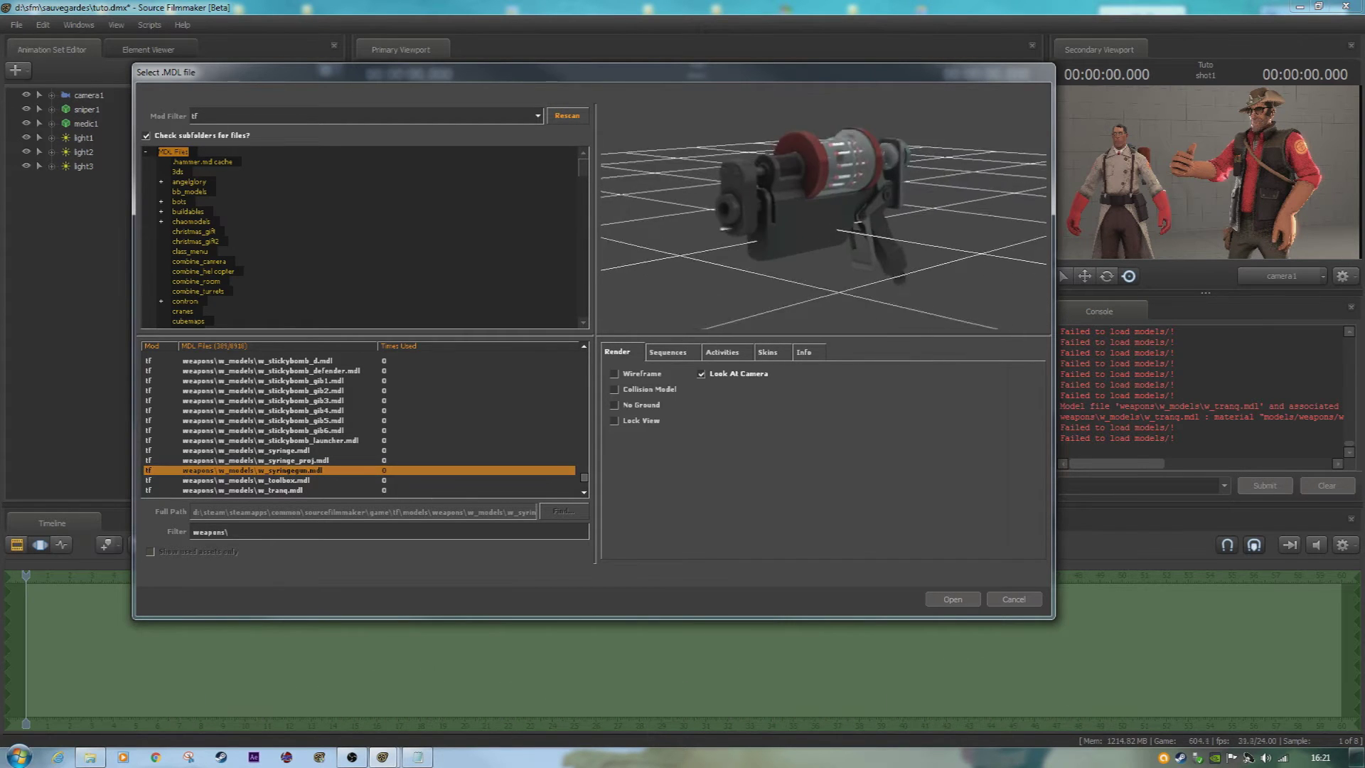
pyautogui.click(951, 599)
pyautogui.moveTo(770, 403); pyautogui.dragTo(704, 401, button='right')
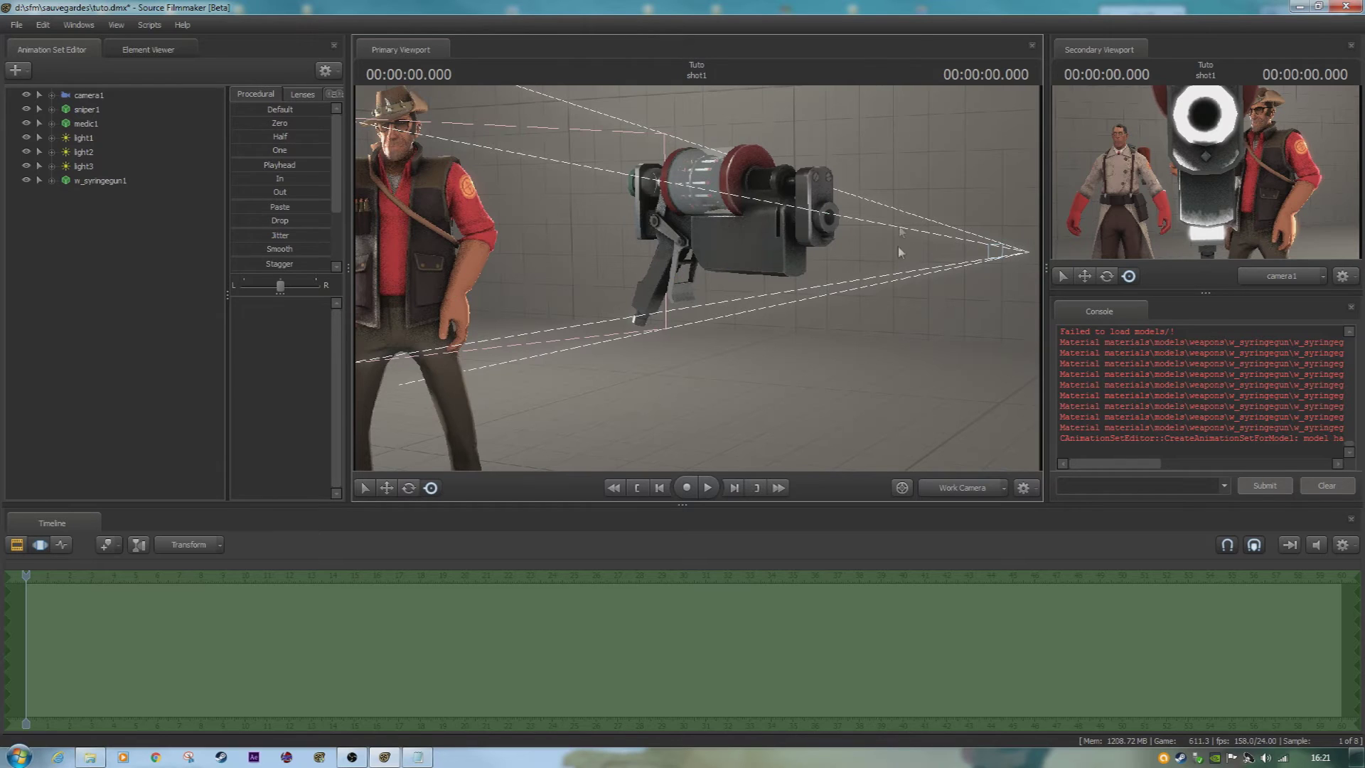
pyautogui.moveTo(809, 260); pyautogui.dragTo(711, 263, button='right')
pyautogui.moveTo(398, 307); pyautogui.dragTo(398, 307, button='right')
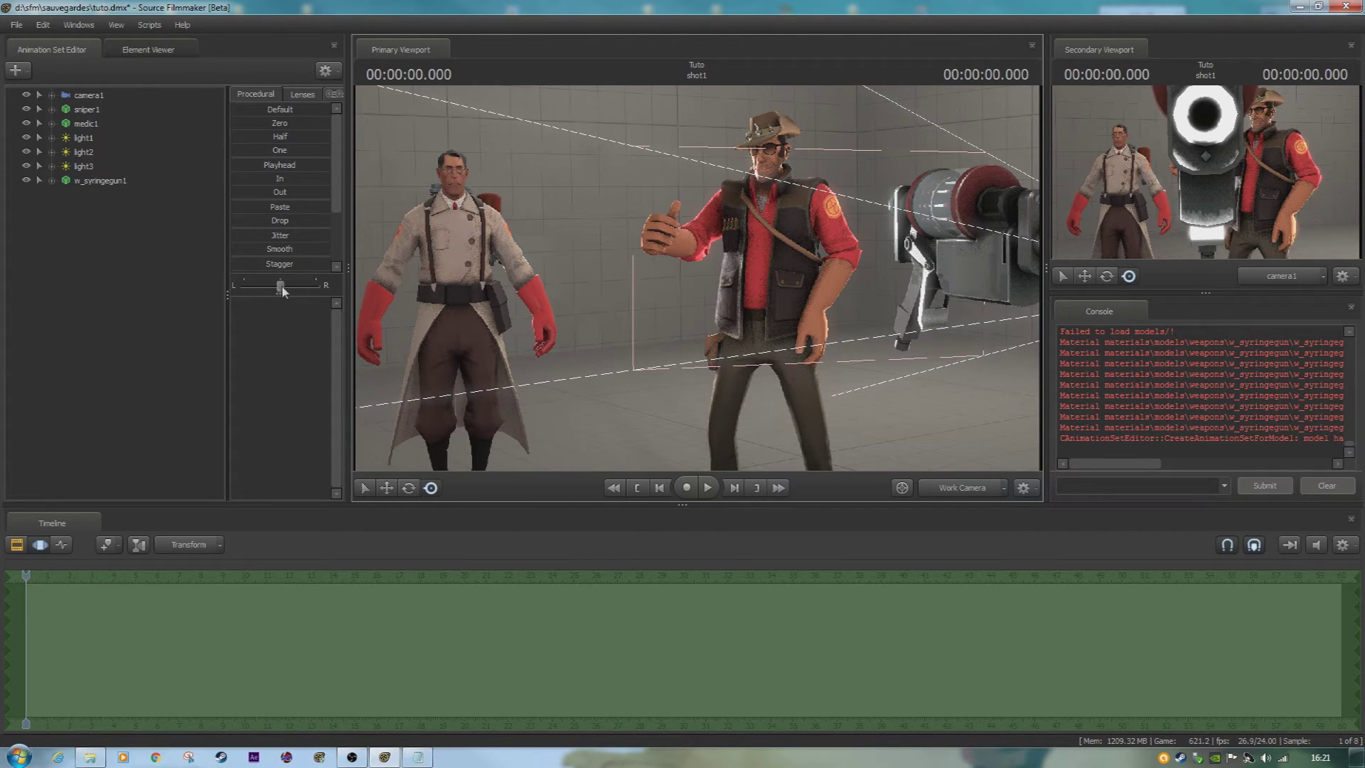
# - Expand medic1's Other group and select its weapon_bone
pyautogui.click(52, 124)
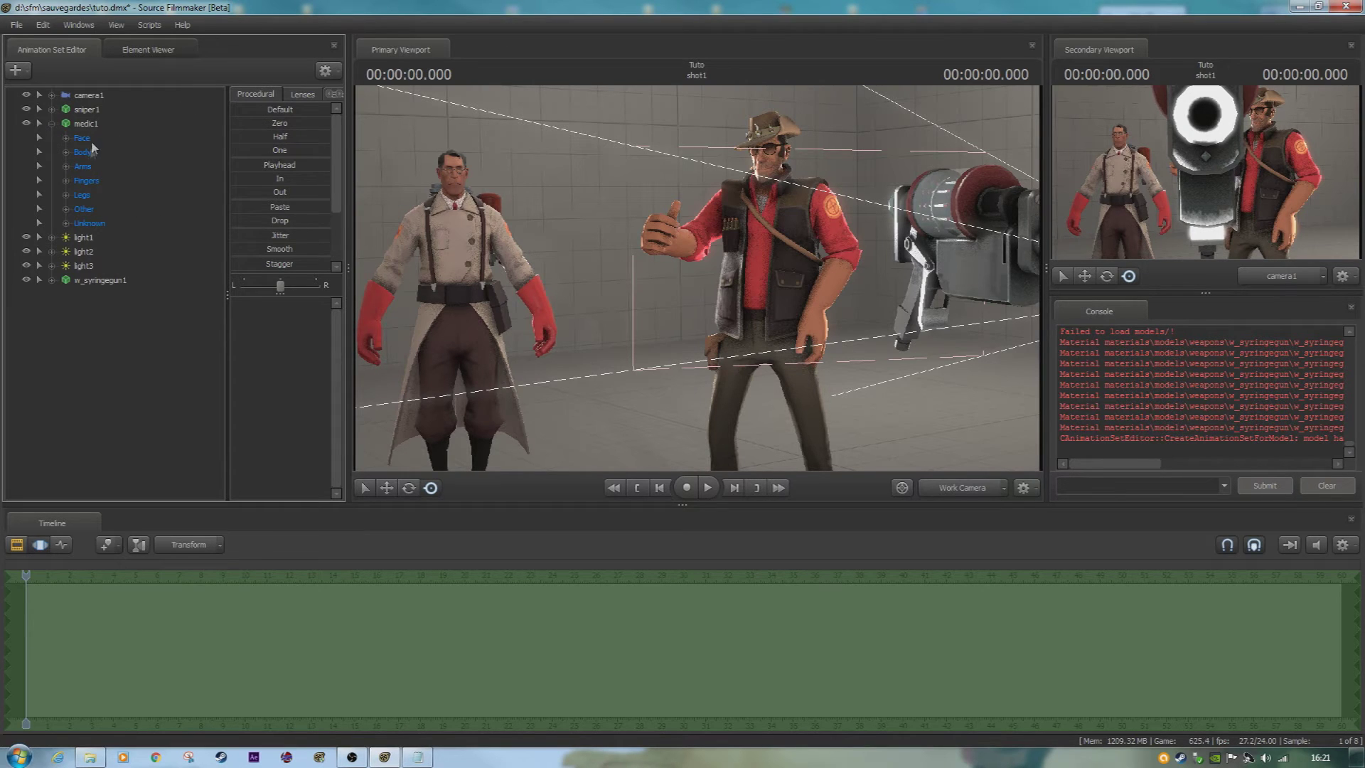
pyautogui.click(66, 208)
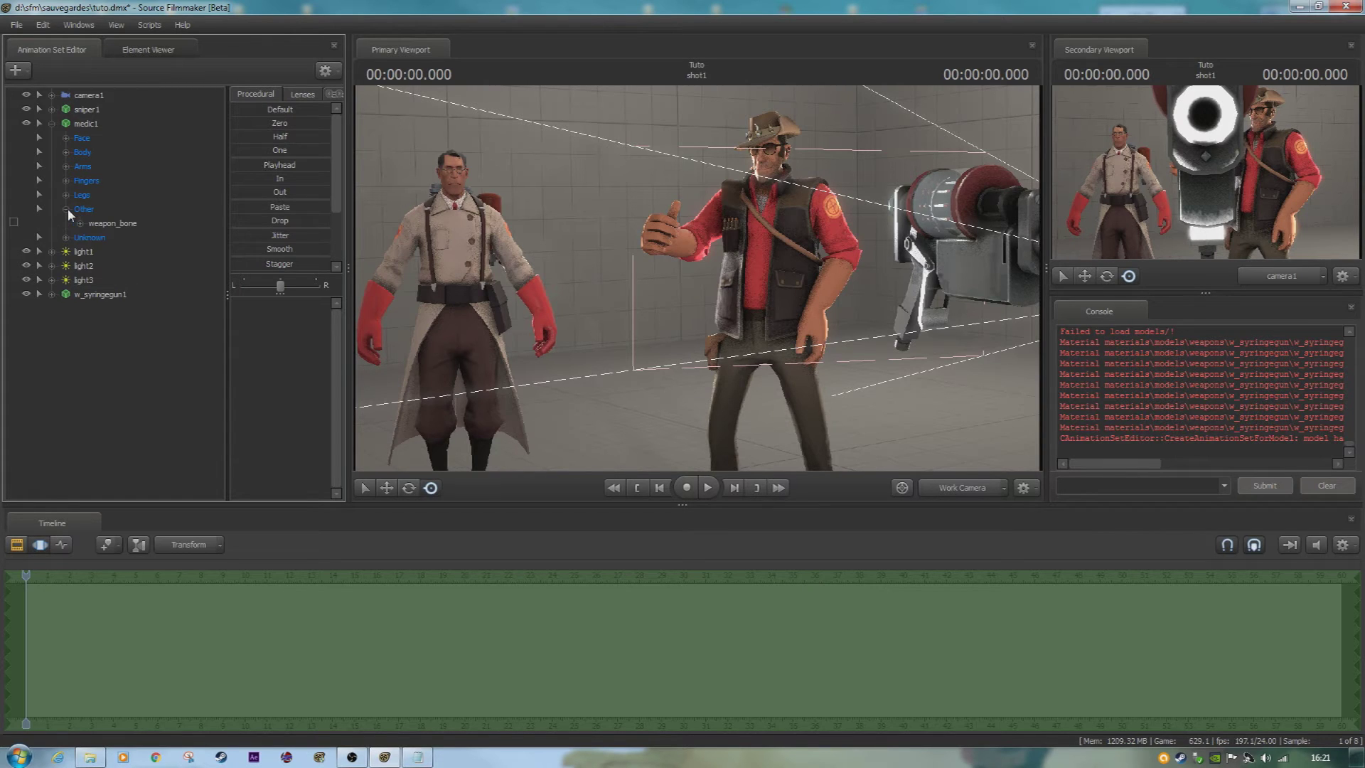
pyautogui.click(107, 223)
pyautogui.moveTo(504, 236); pyautogui.dragTo(690, 284)
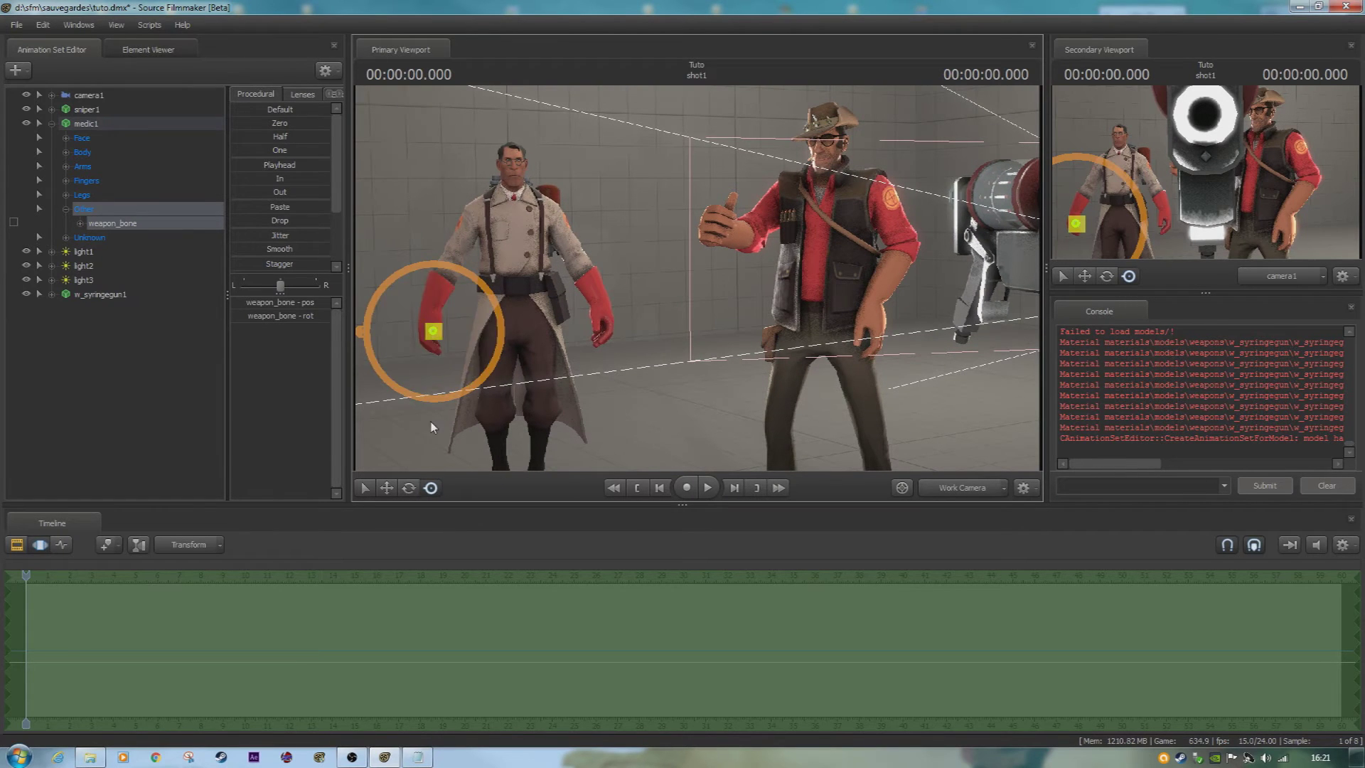
# - Expand w_syringegun1's Other group and lock its weapon_bone to medic1's weapon_bone
pyautogui.click(51, 294)
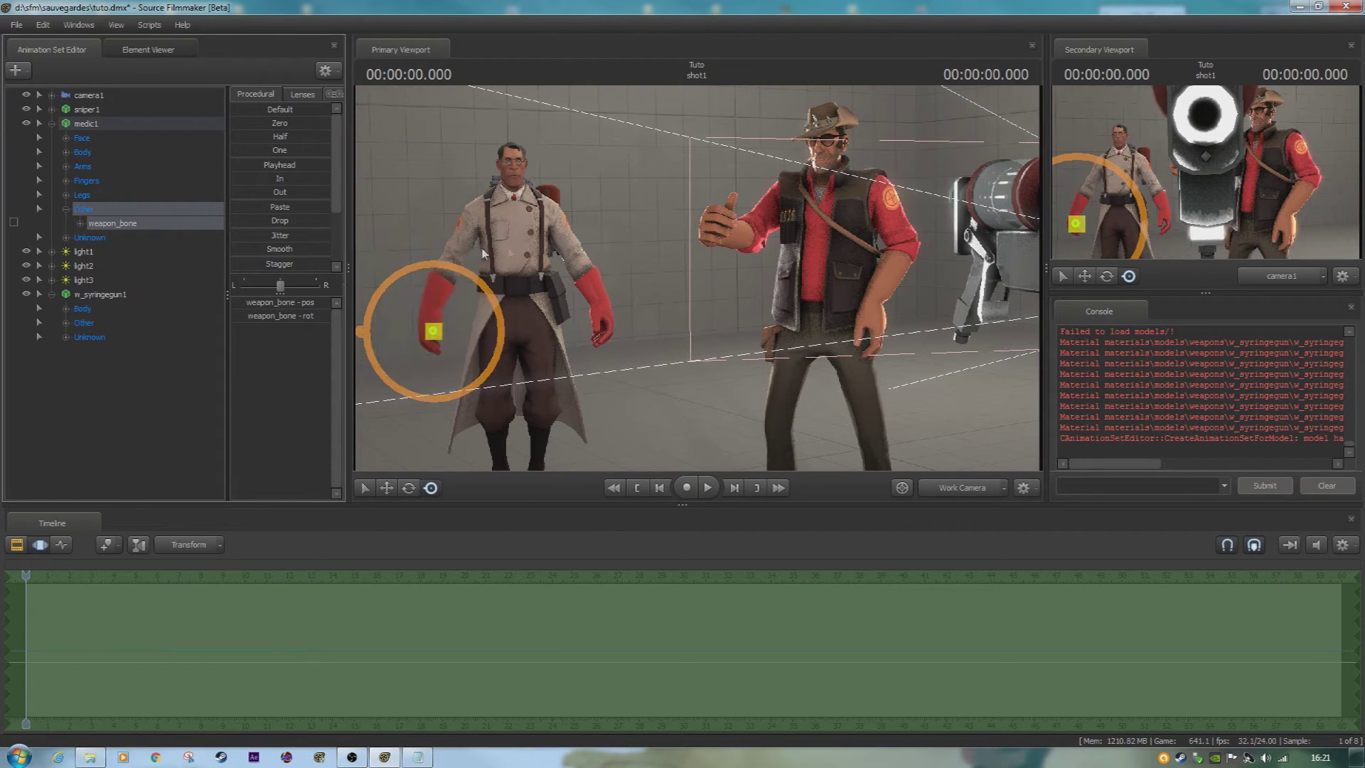
pyautogui.moveTo(509, 252); pyautogui.dragTo(697, 278)
pyautogui.moveTo(846, 366); pyautogui.dragTo(291, 336)
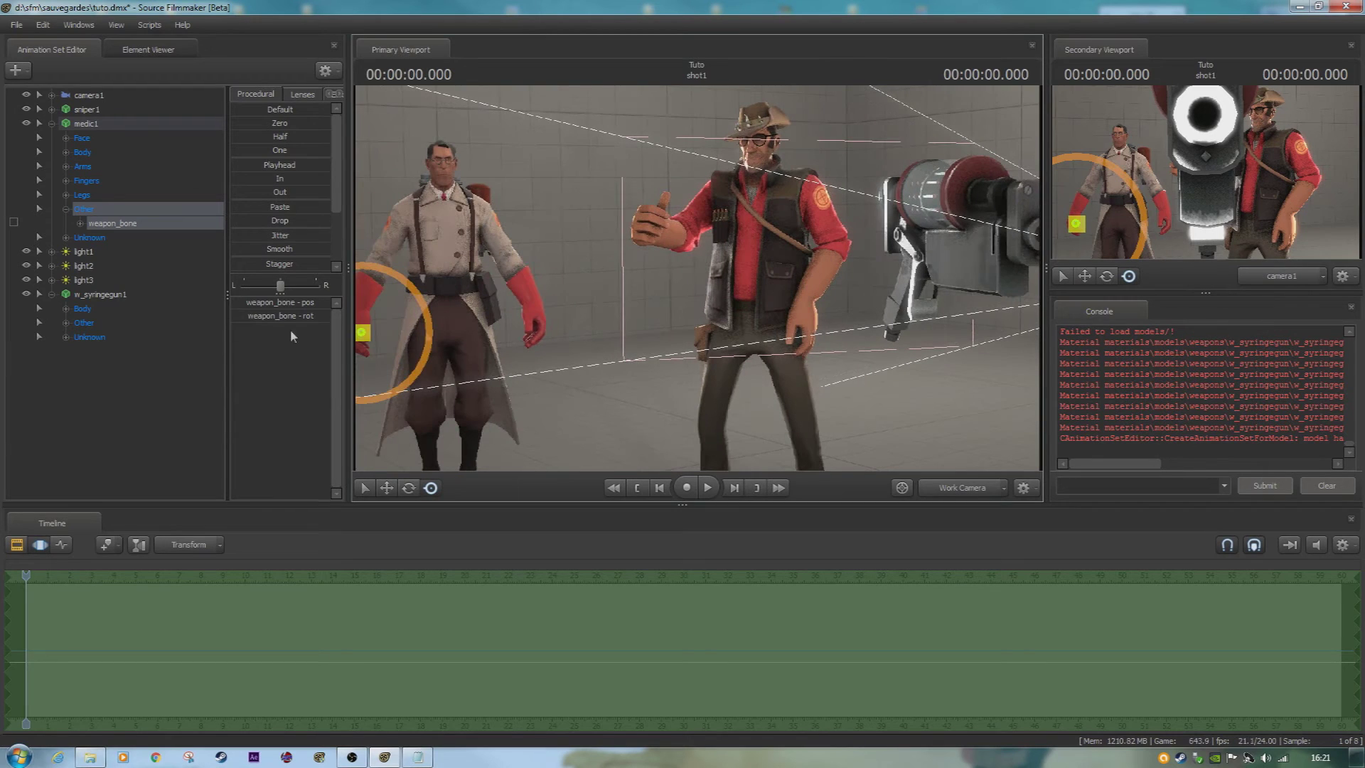
pyautogui.click(62, 323)
pyautogui.click(113, 338)
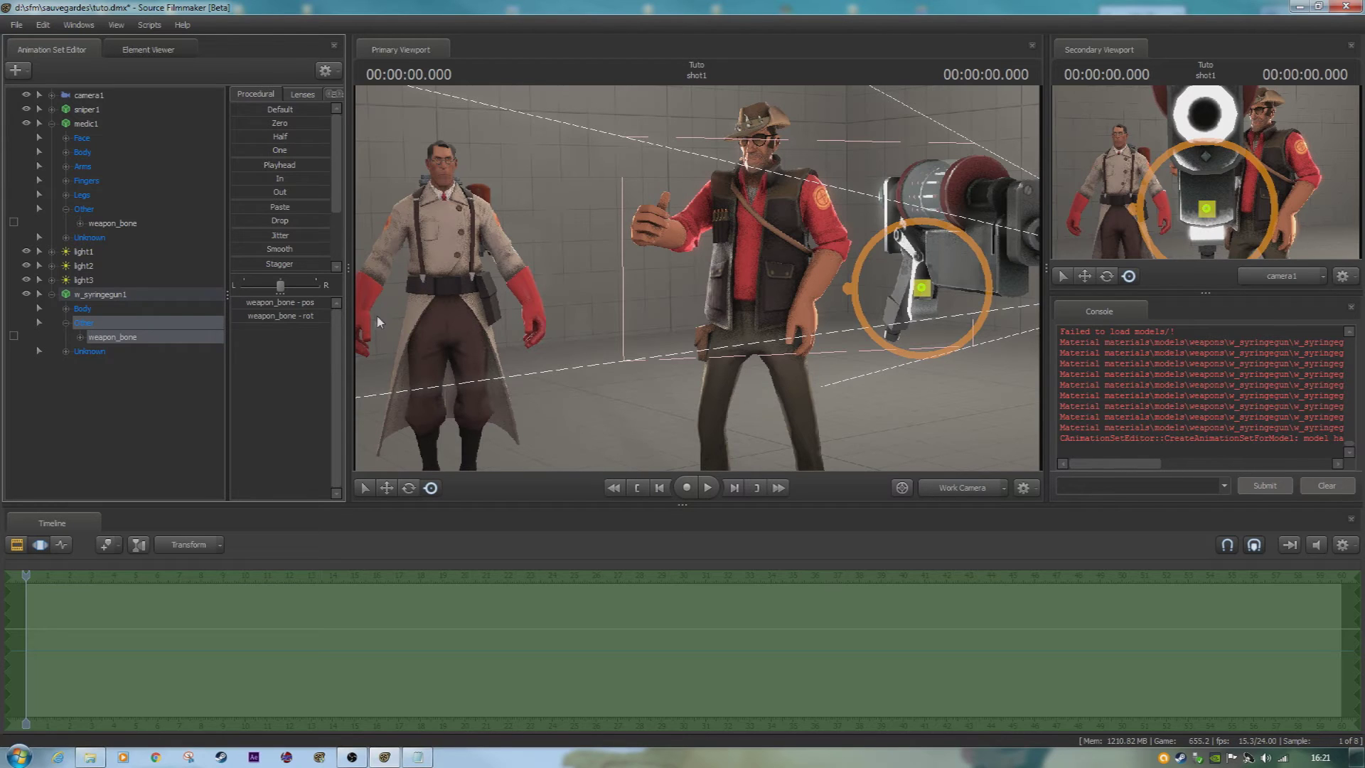
pyautogui.click(111, 225)
pyautogui.moveTo(145, 321); pyautogui.dragTo(123, 342)
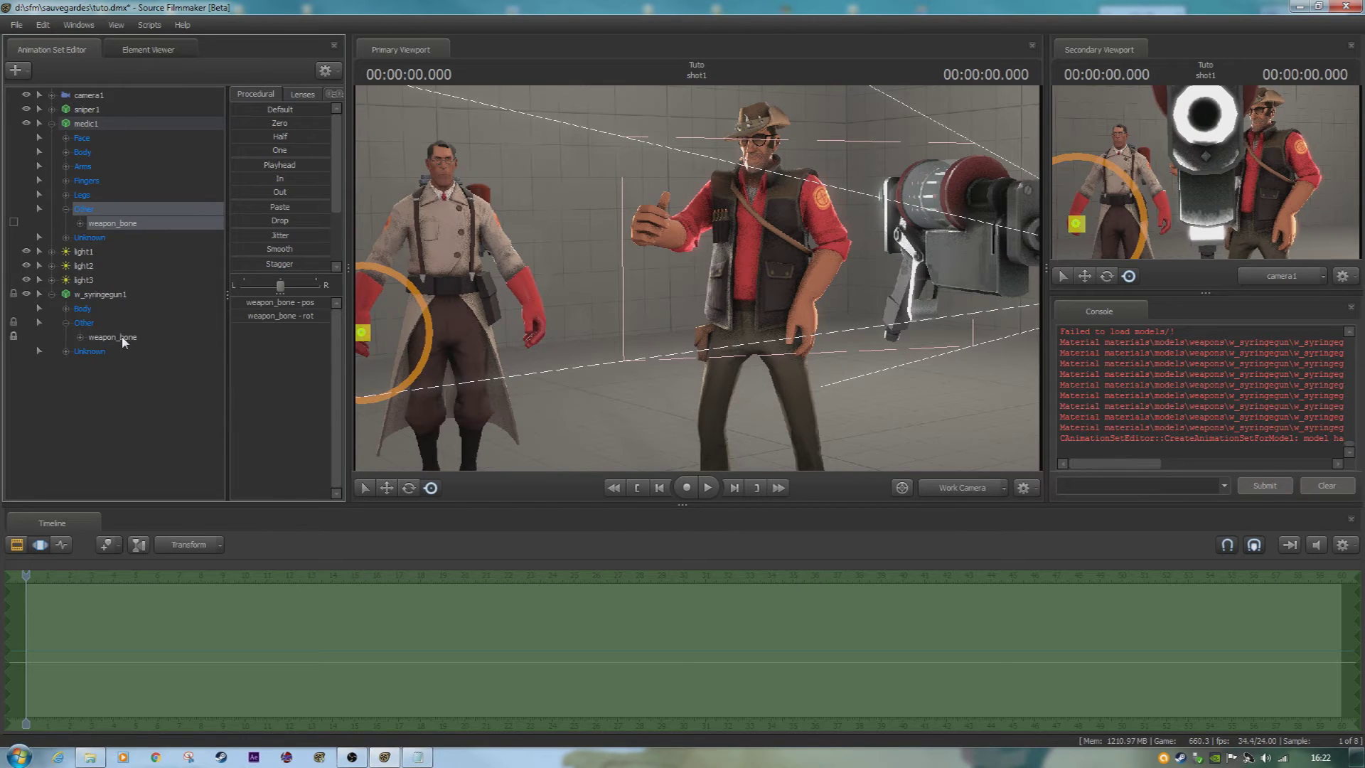
# - Snap w_syringegun1's weapon_bone to medic1's hand with the Zero preset at full strength and inspect the gun up close
pyautogui.click(122, 342)
pyautogui.moveTo(248, 123)
pyautogui.mouseDown()
pyautogui.moveTo(280, 123)
pyautogui.moveTo(244, 128)
pyautogui.mouseUp()
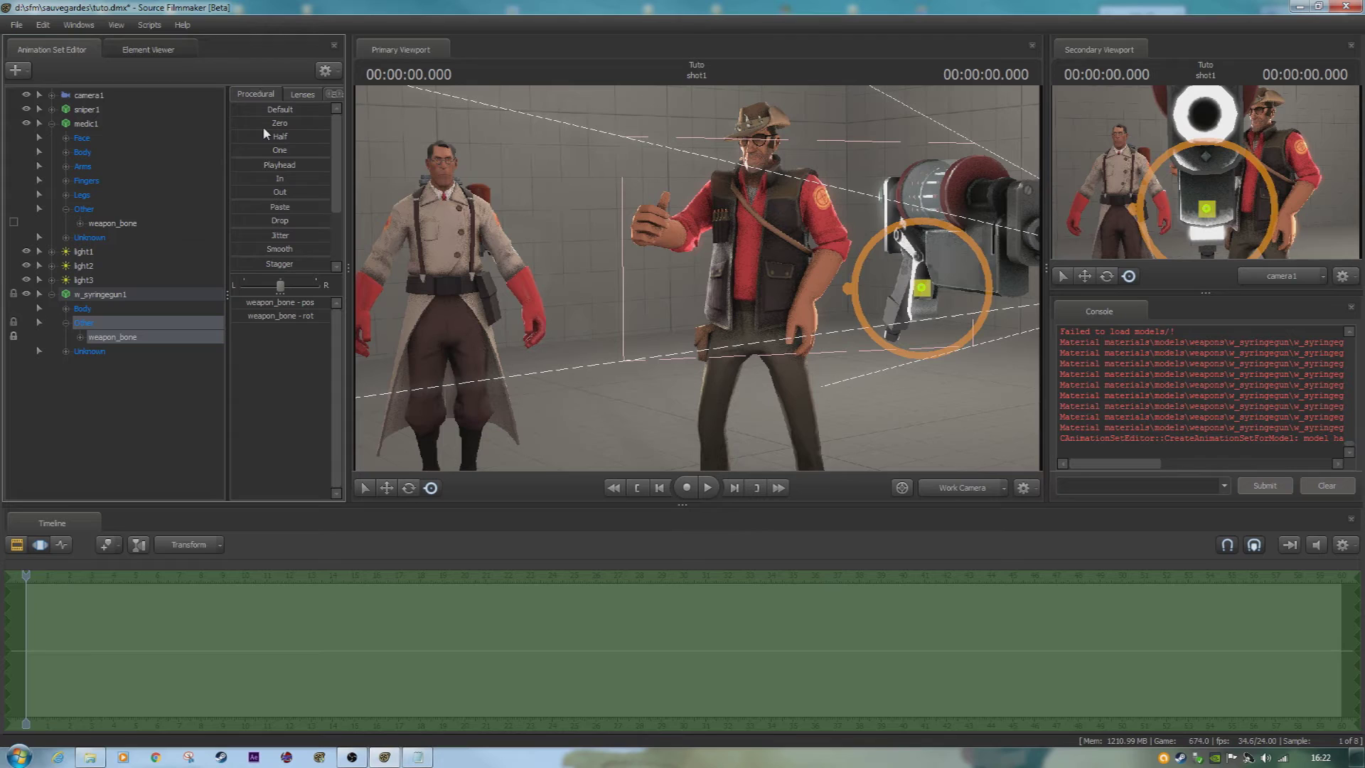
pyautogui.moveTo(253, 127); pyautogui.dragTo(396, 148)
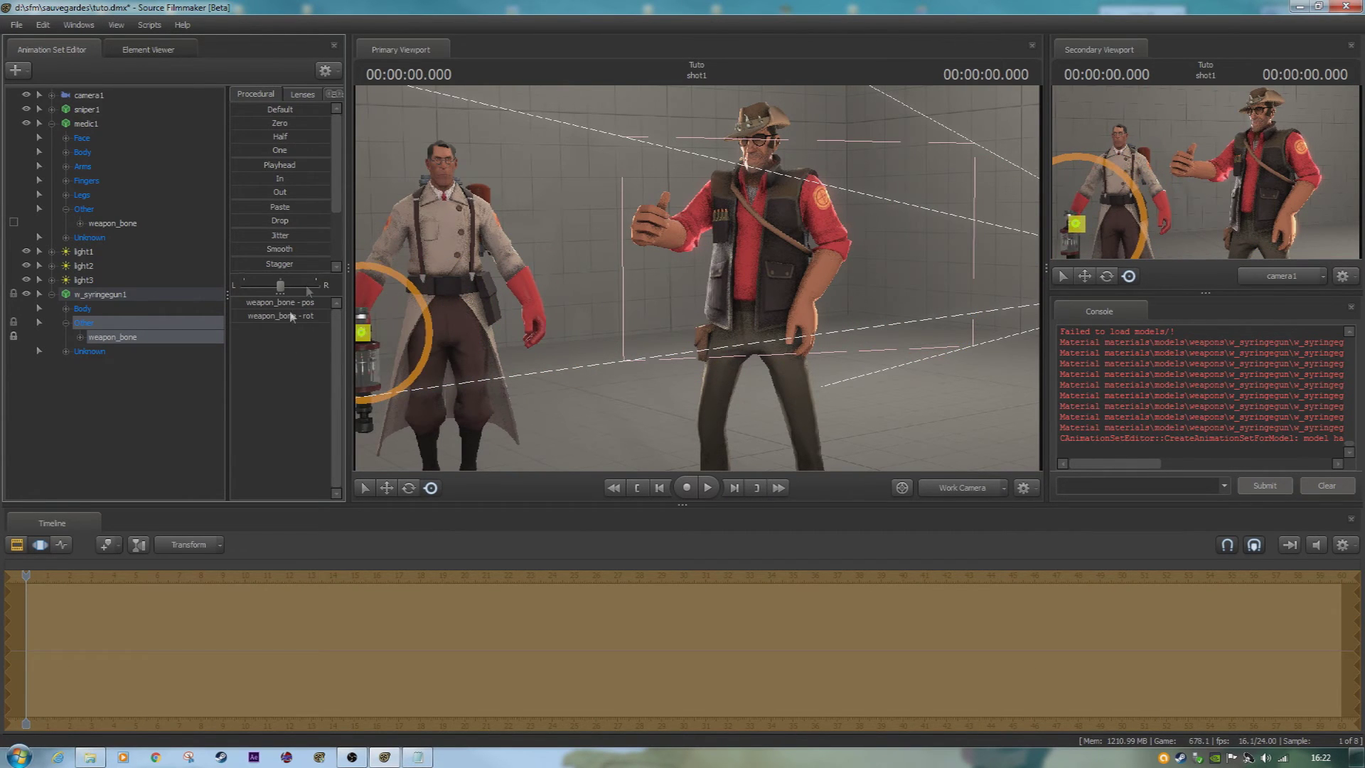
pyautogui.moveTo(594, 258); pyautogui.dragTo(455, 264)
pyautogui.press('w')
pyautogui.moveTo(697, 284); pyautogui.dragTo(698, 284)
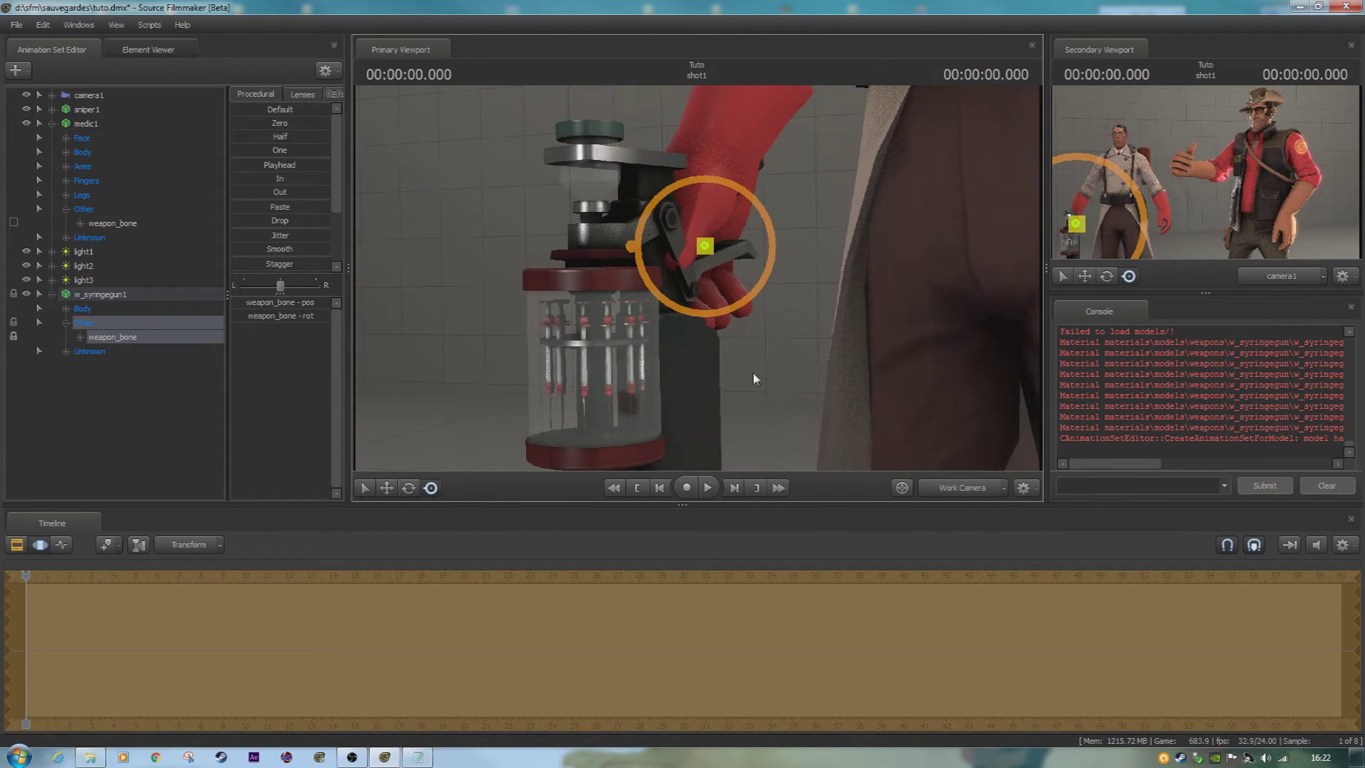
pyautogui.moveTo(480, 345); pyautogui.dragTo(462, 346)
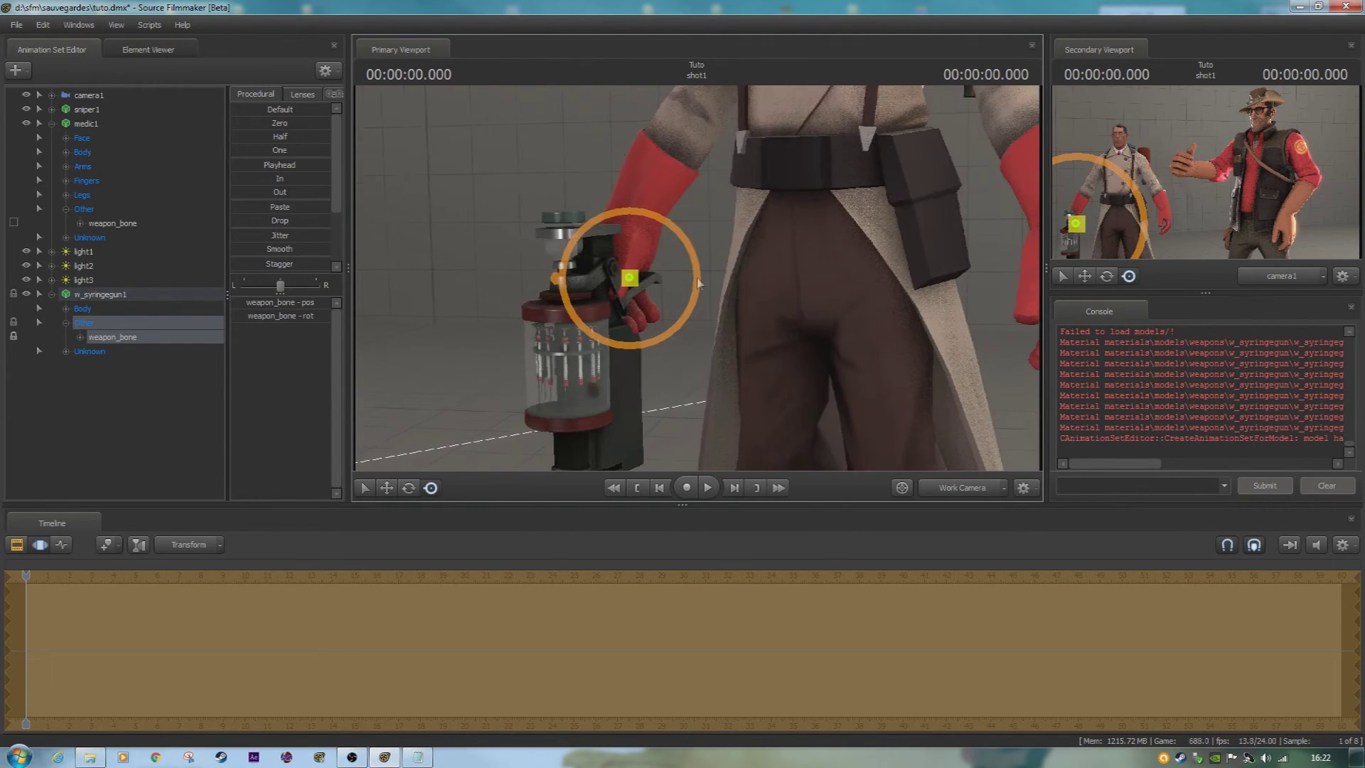
# - Examine the syringe gun in the medic's hand from several angles and check the bones of his right forearm and lower spine
pyautogui.scroll(-2, 714, 280)
pyautogui.moveTo(681, 261)
pyautogui.moveTo(674, 153); pyautogui.dragTo(699, 183)
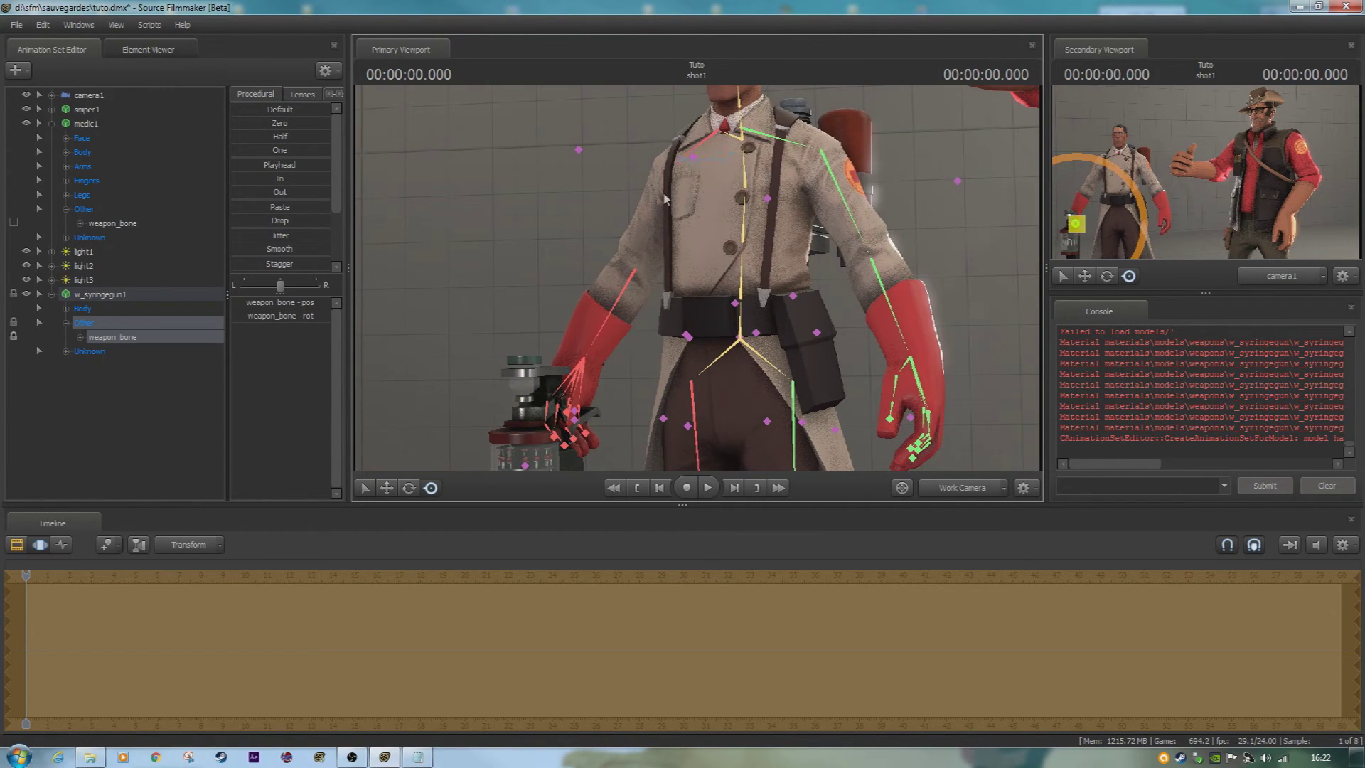
pyautogui.moveTo(600, 242); pyautogui.dragTo(654, 305)
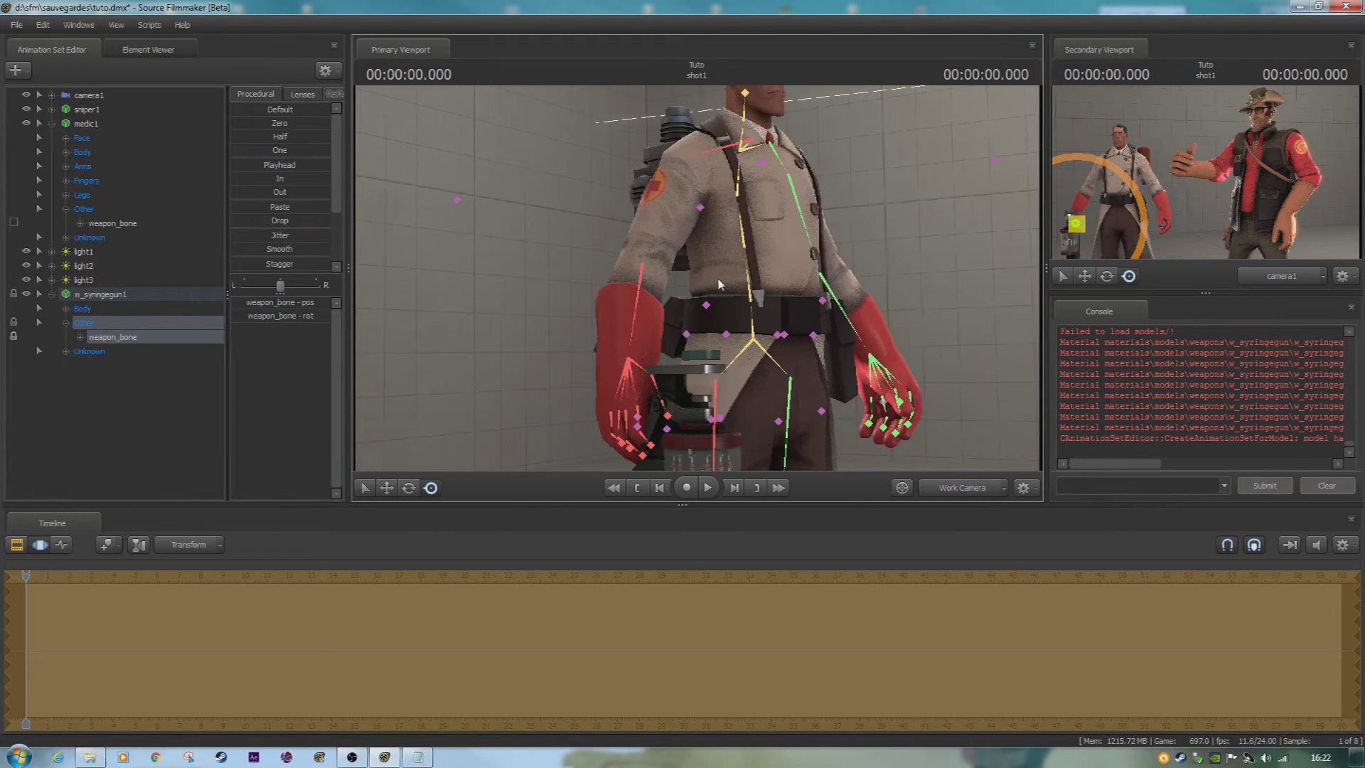
pyautogui.click(640, 307)
pyautogui.moveTo(657, 285); pyautogui.dragTo(556, 299)
pyautogui.moveTo(739, 360); pyautogui.dragTo(787, 360)
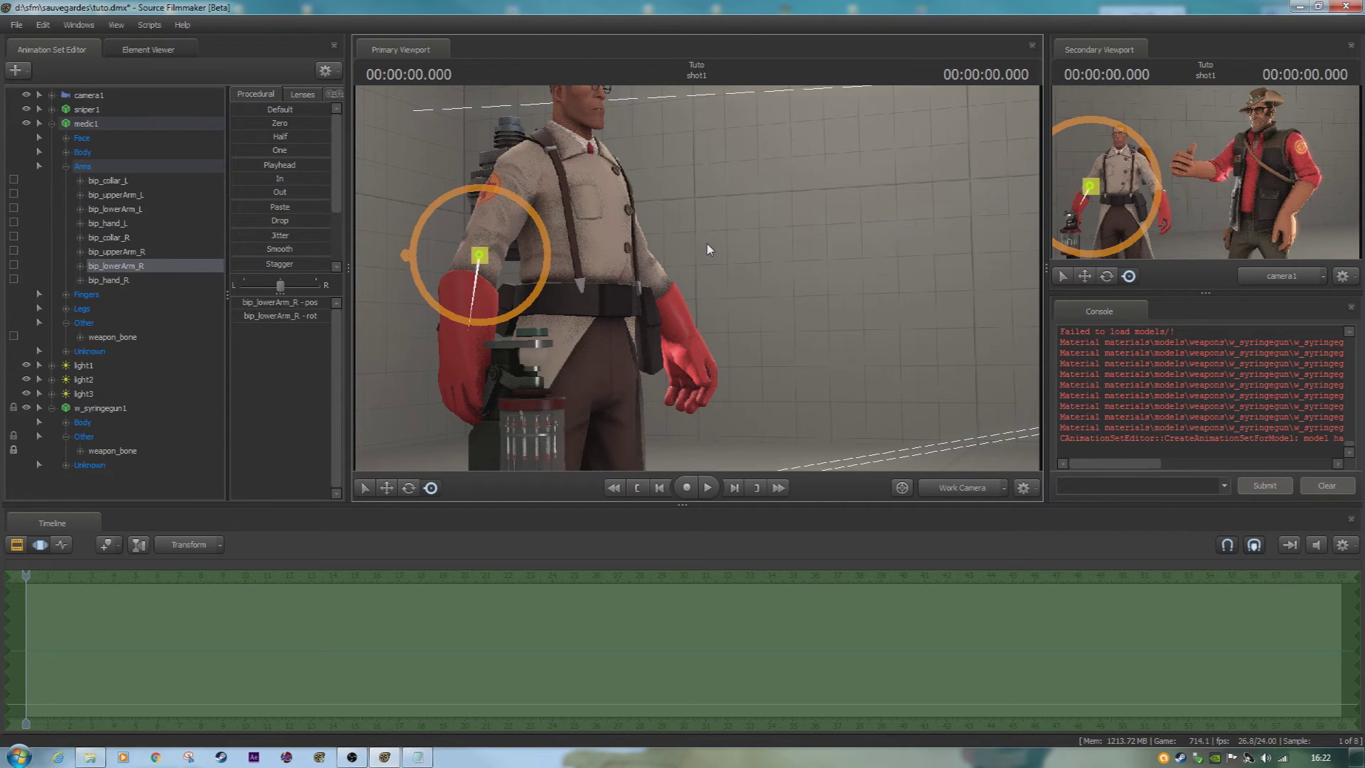
pyautogui.click(575, 286)
pyautogui.moveTo(628, 268); pyautogui.dragTo(622, 275)
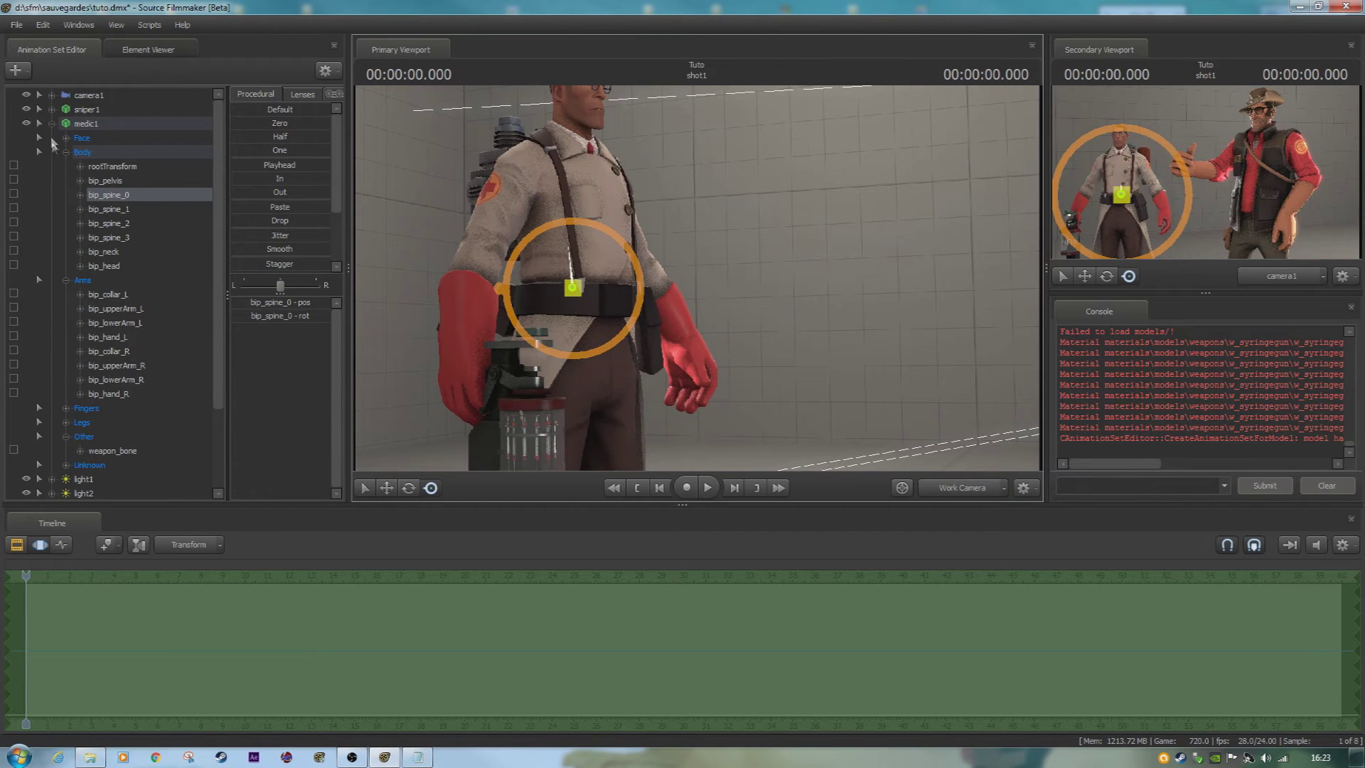
# - Collapse medic1 and release the lock on w_syringegun1's weapon_bone, framing the medic, the sniper and the gun together
pyautogui.click(51, 123)
pyautogui.click(13, 222)
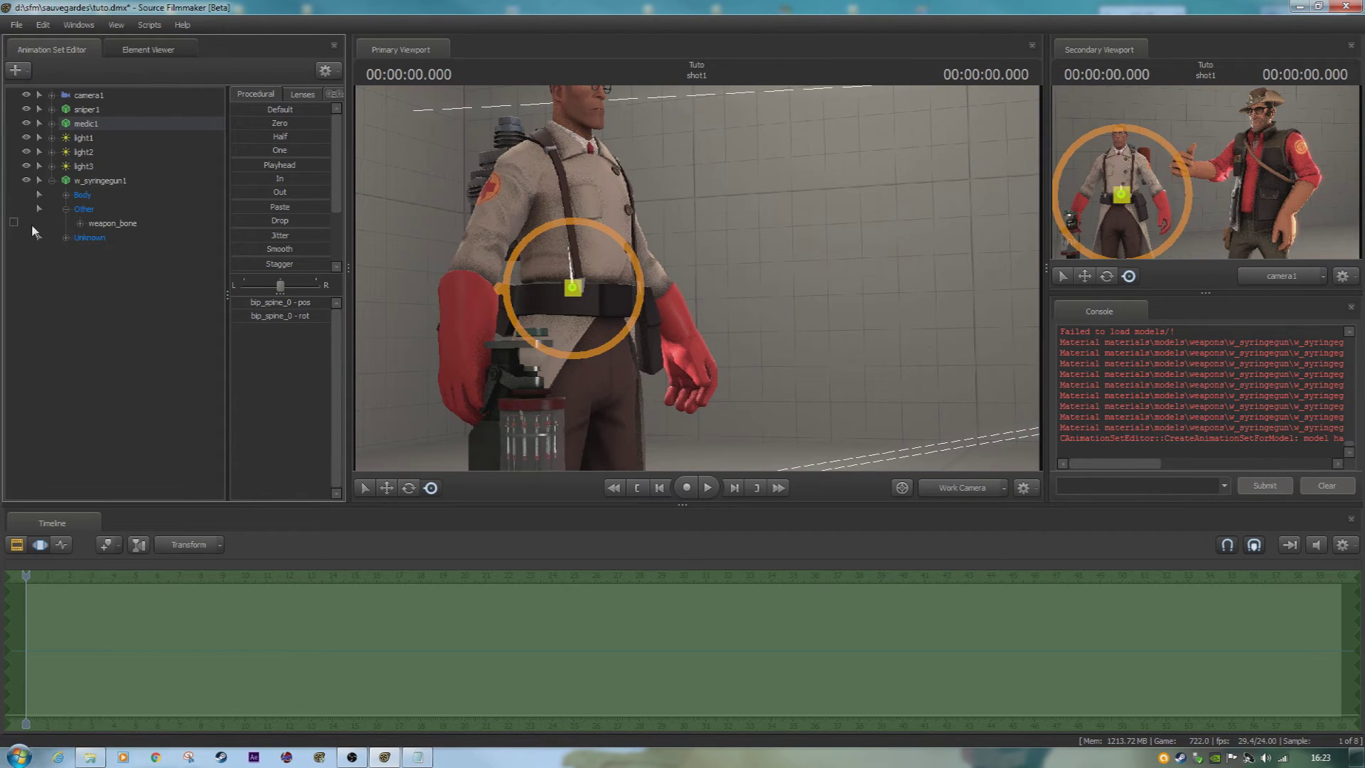
pyautogui.moveTo(708, 283); pyautogui.dragTo(682, 312)
pyautogui.press('s')
pyautogui.press('d')
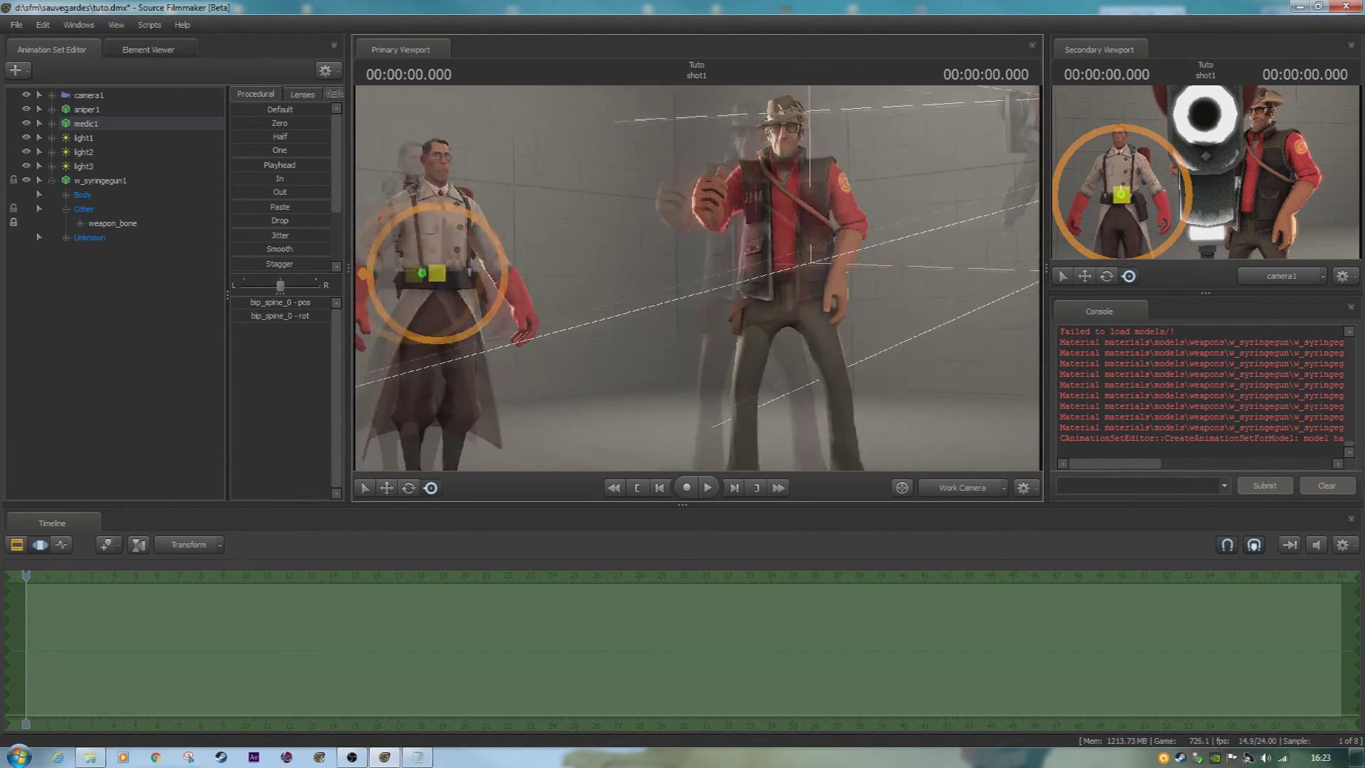
pyautogui.click(13, 223)
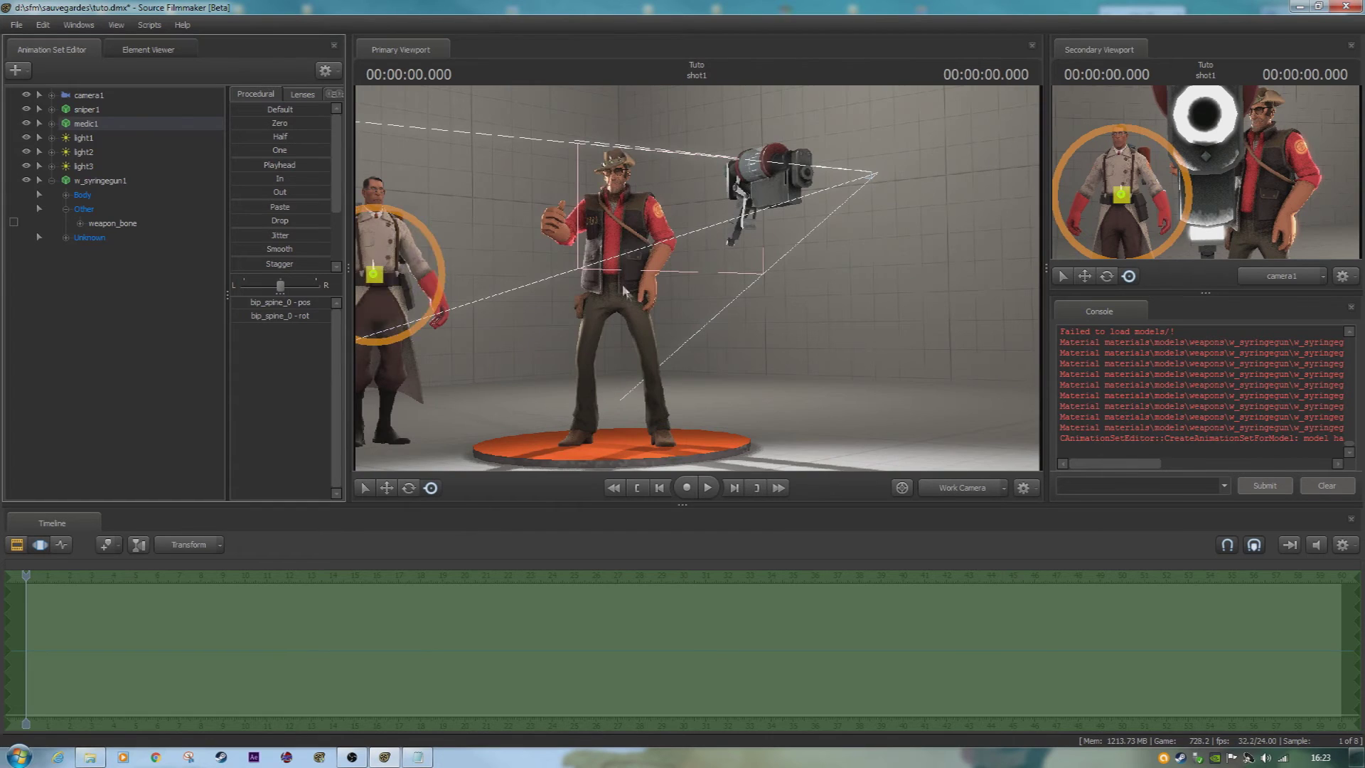
pyautogui.press('w')
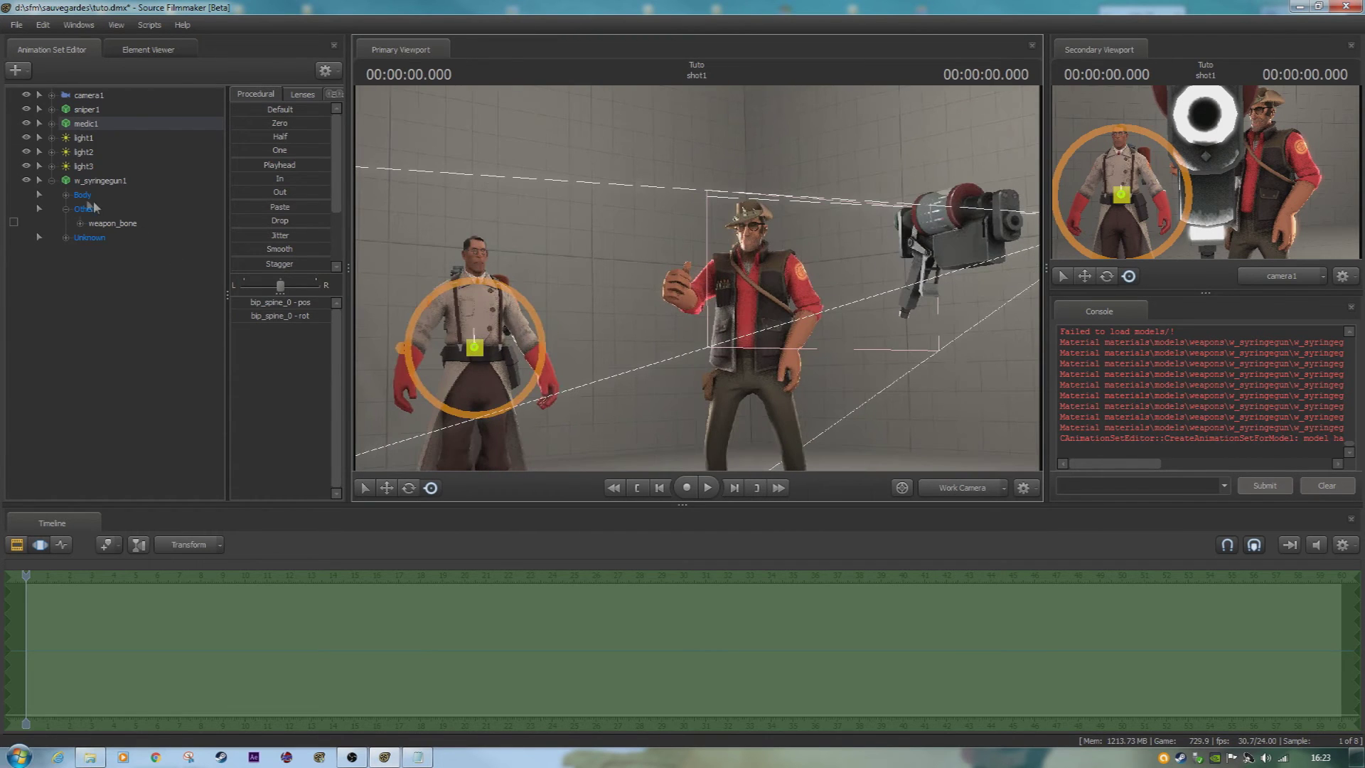
# - Collapse w_syringegun1 and lock the whole animation set to medic1
pyautogui.click(55, 189)
pyautogui.click(106, 230)
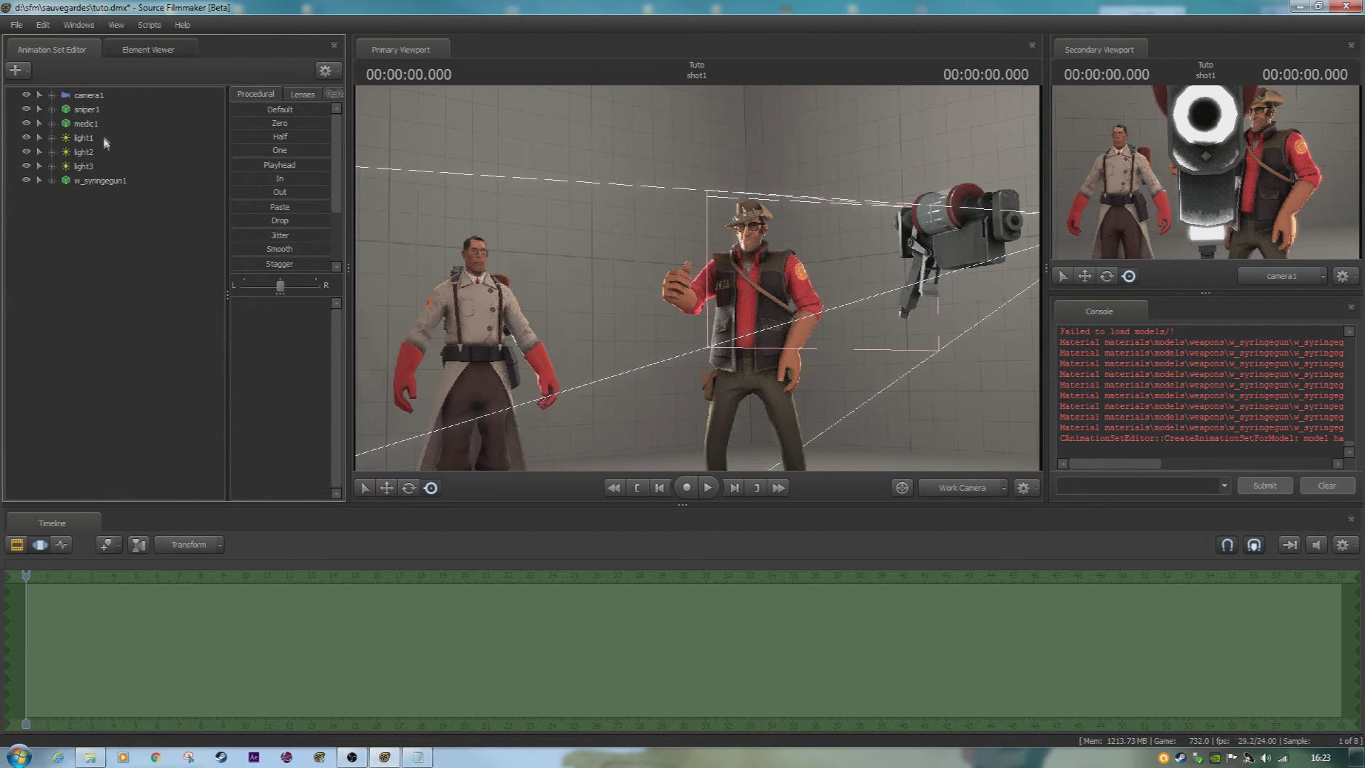
pyautogui.click(86, 123)
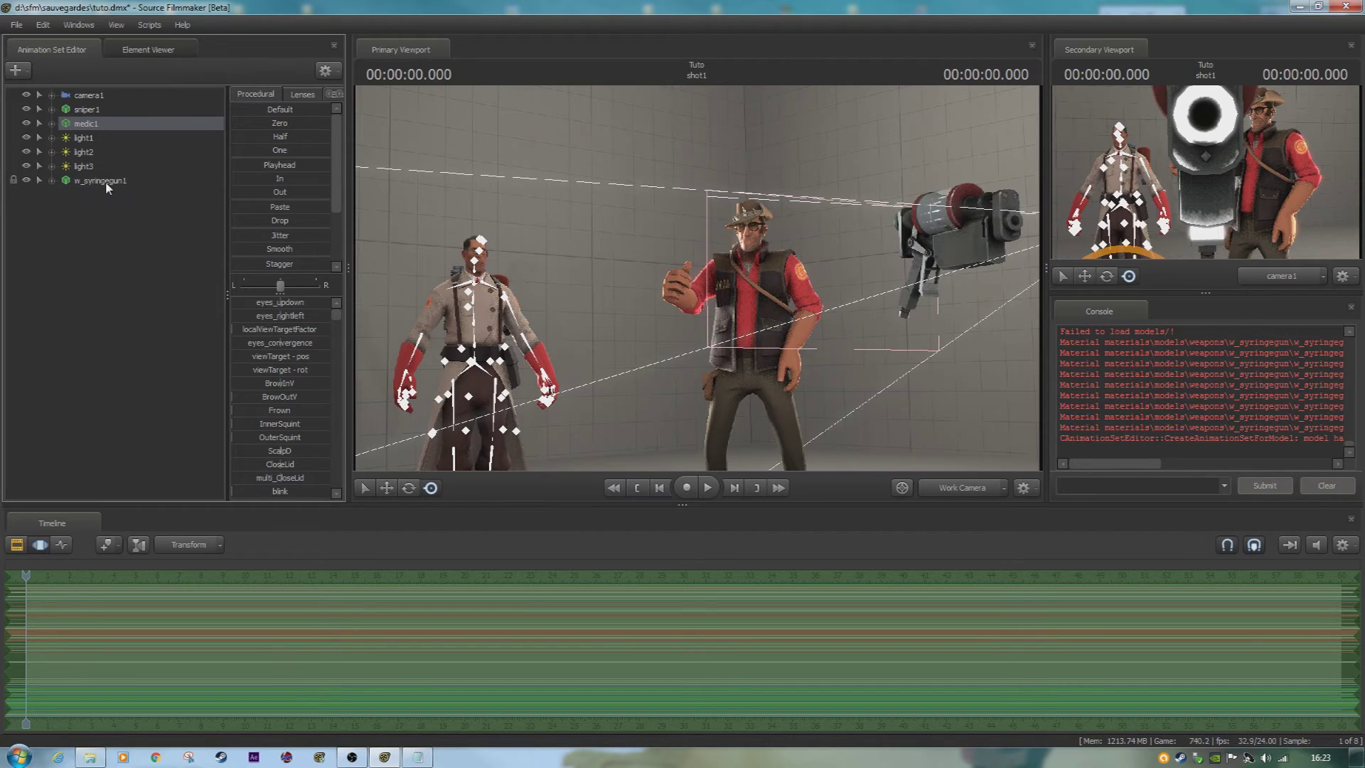
# - Examine the locked bones in w_syringegun1's Body, Other and Unknown groups and collapse the groups again
pyautogui.click(54, 181)
pyautogui.click(65, 196)
pyautogui.click(65, 251)
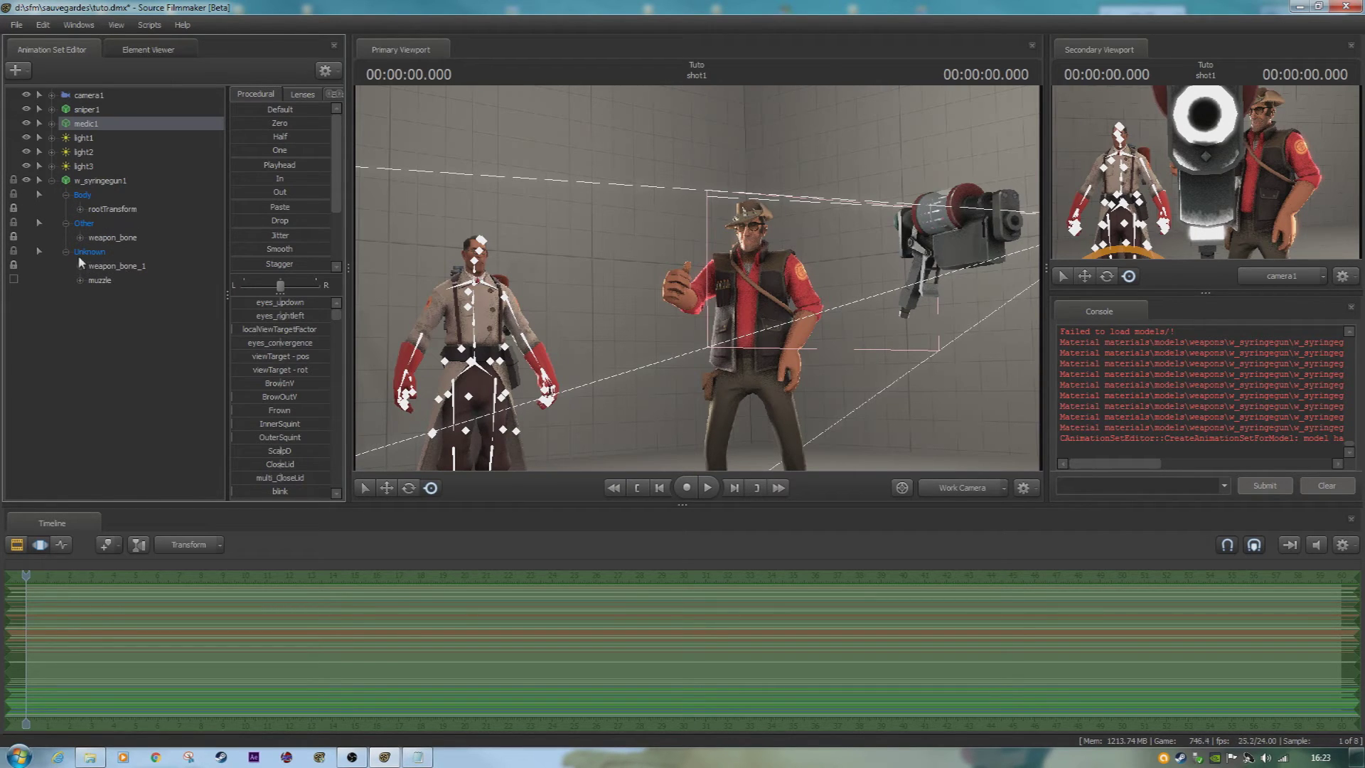
pyautogui.click(65, 251)
pyautogui.click(75, 223)
pyautogui.click(66, 194)
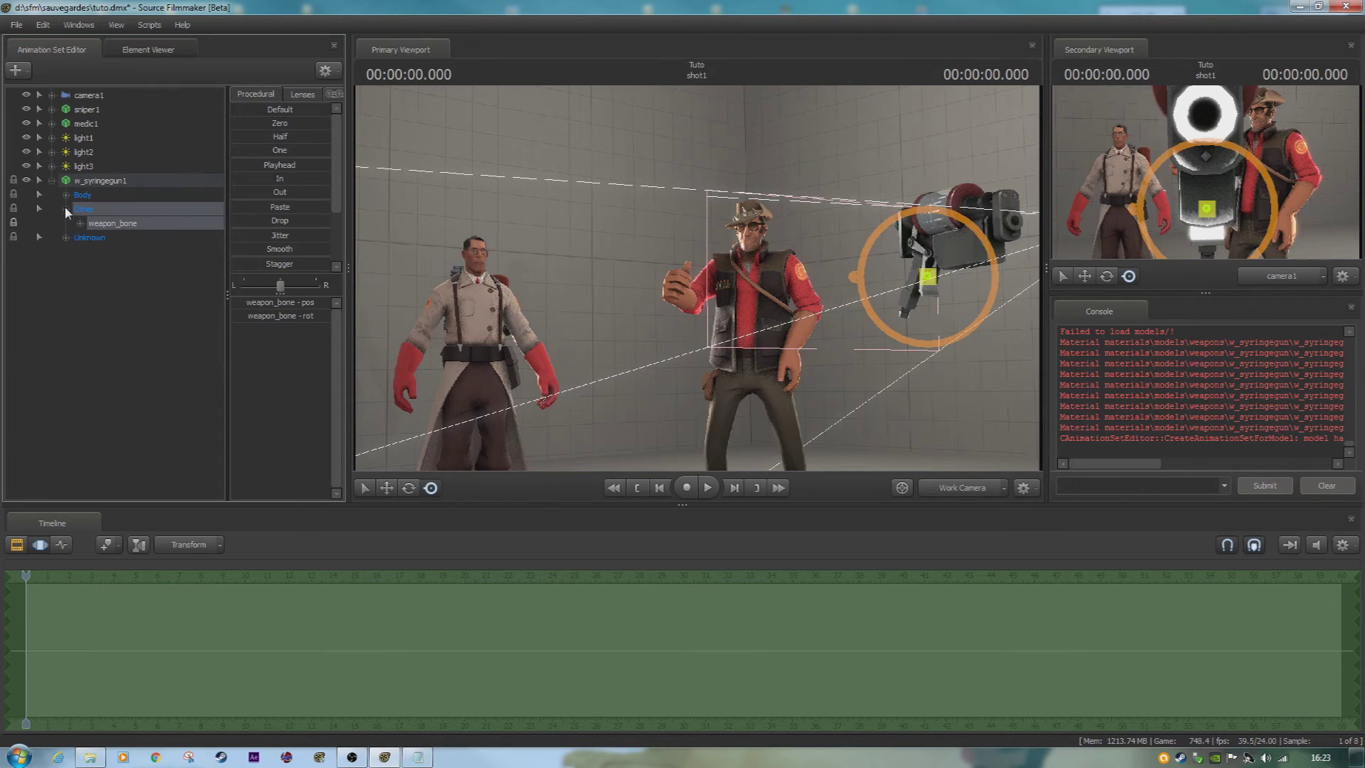
pyautogui.click(66, 207)
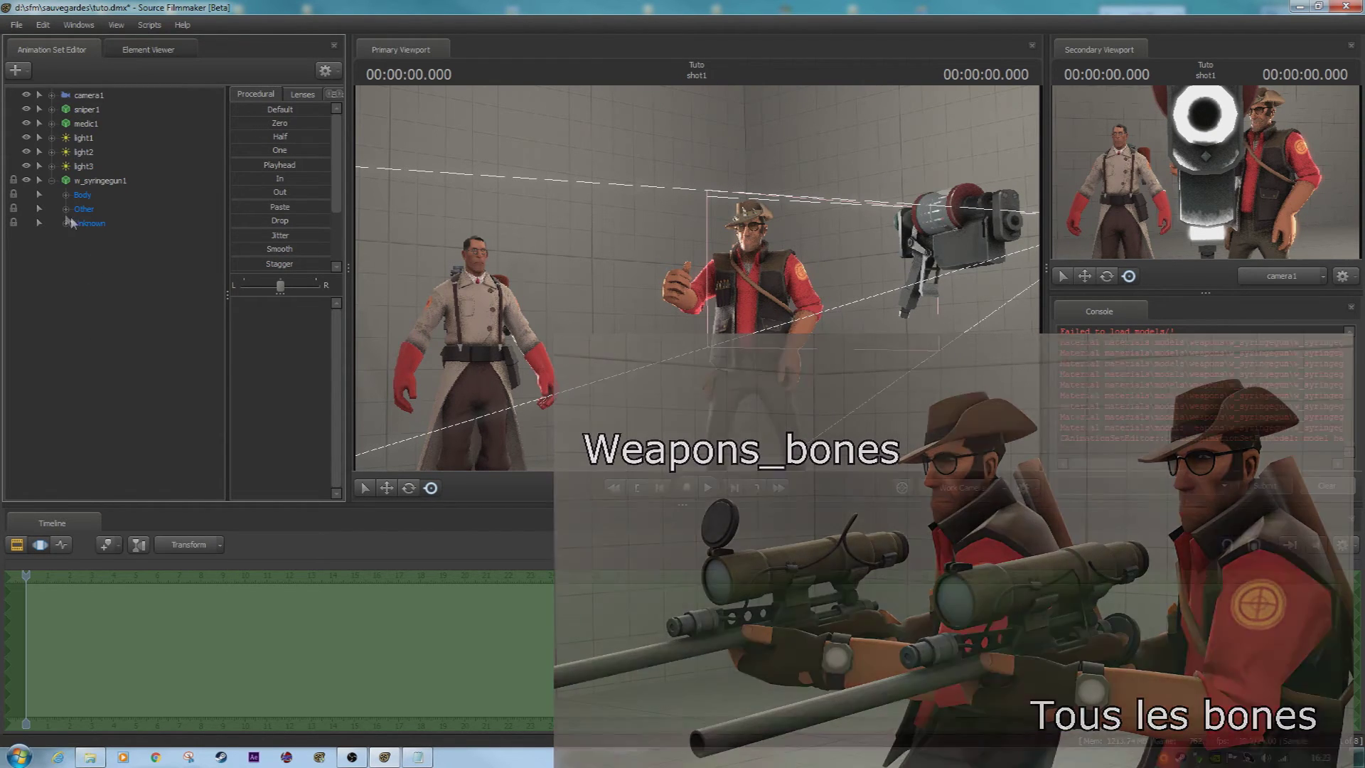
pyautogui.click(66, 209)
pyautogui.click(65, 209)
# - Snap the entire w_syringegun1 onto the medic with the Zero preset at full strength and collapse its groups
pyautogui.click(101, 181)
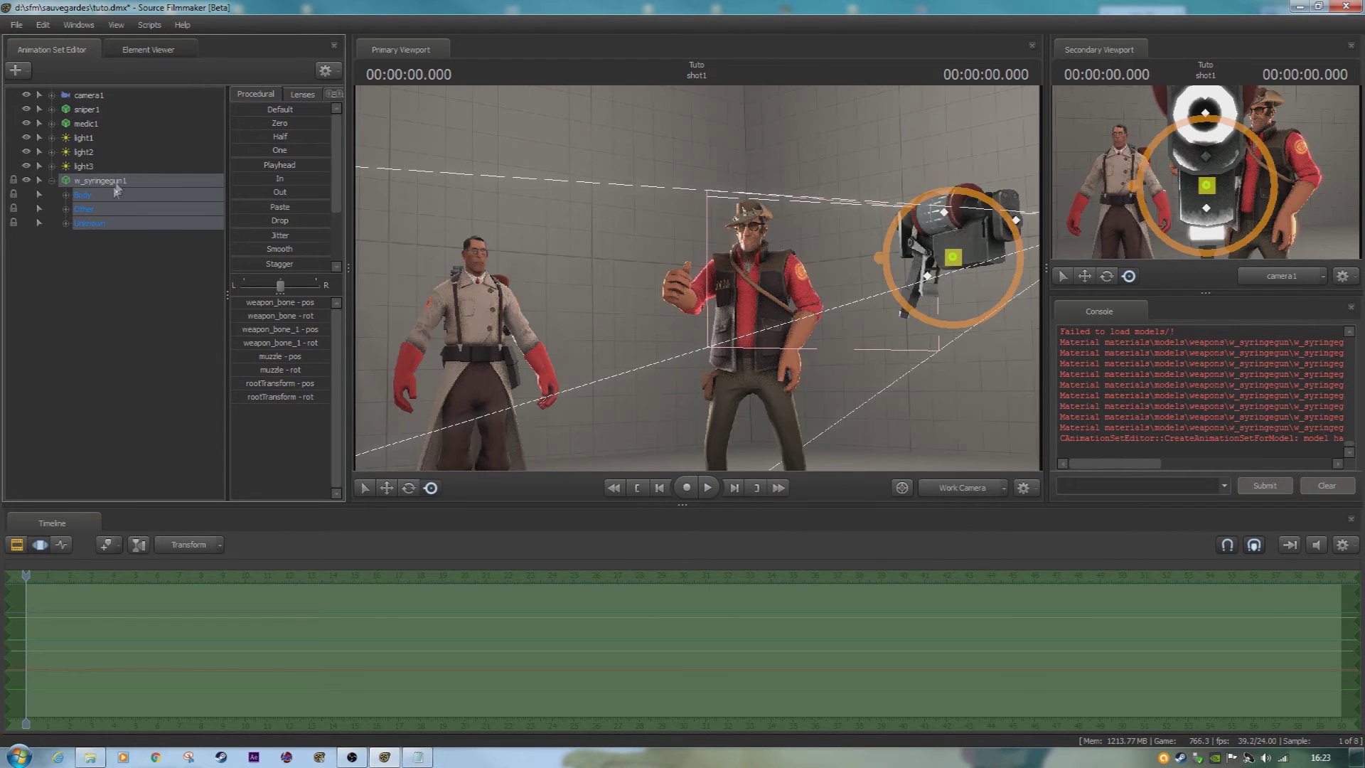
pyautogui.moveTo(256, 123); pyautogui.dragTo(334, 124)
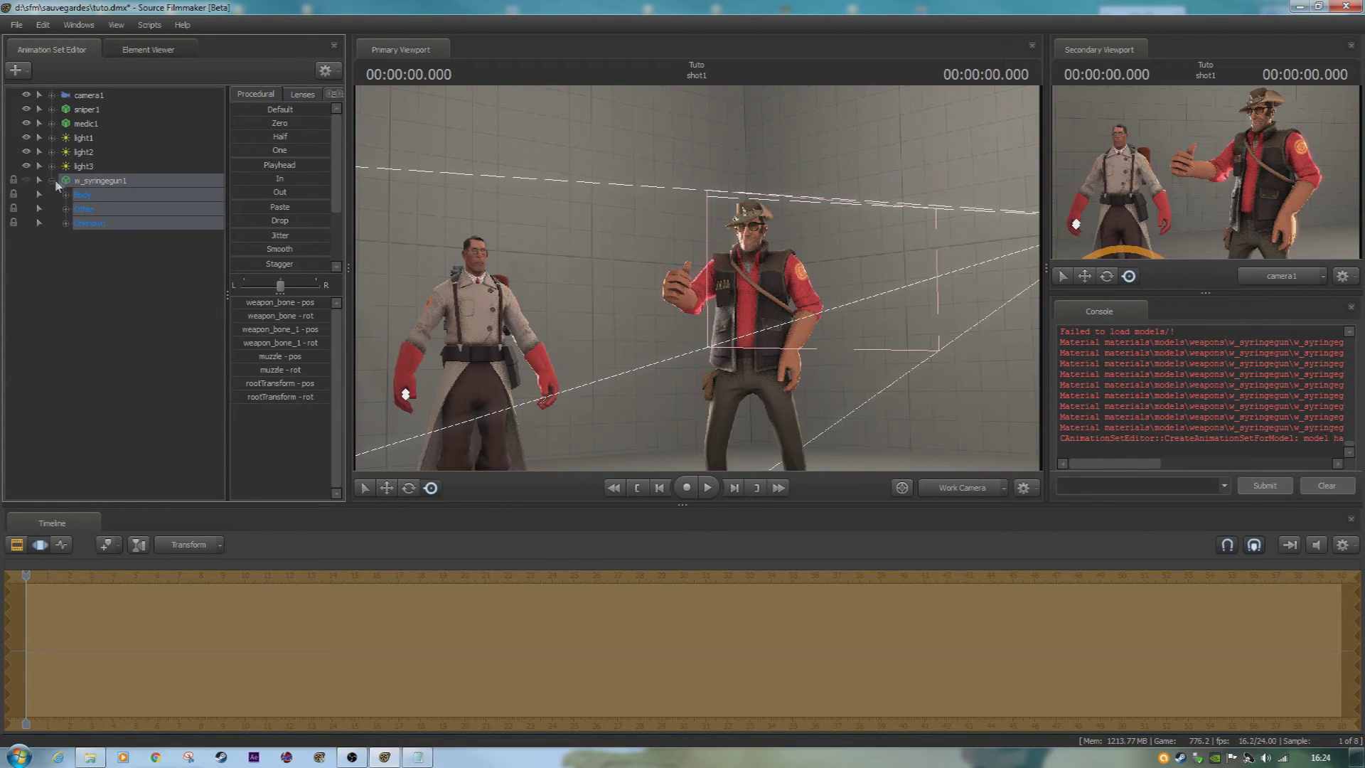
pyautogui.click(65, 236)
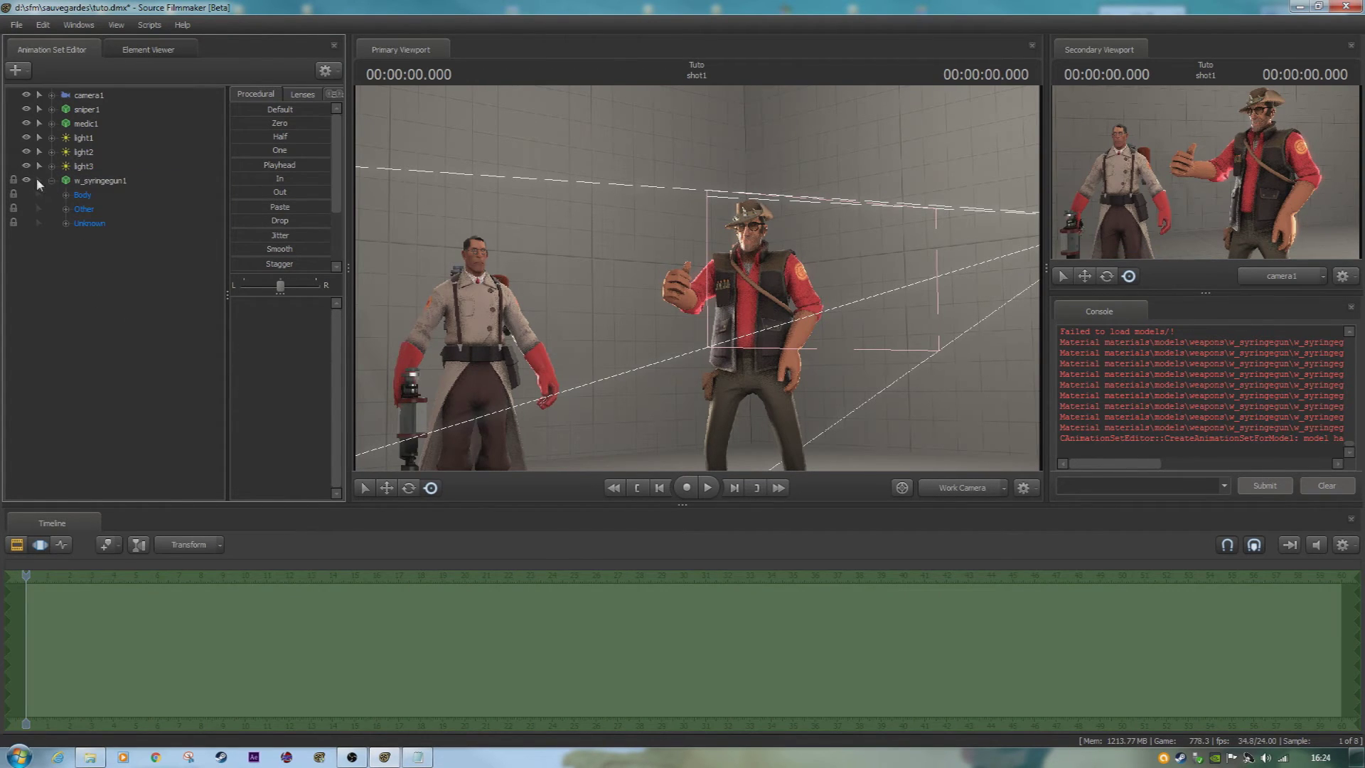
pyautogui.moveTo(697, 284); pyautogui.dragTo(668, 285)
pyautogui.press('w')
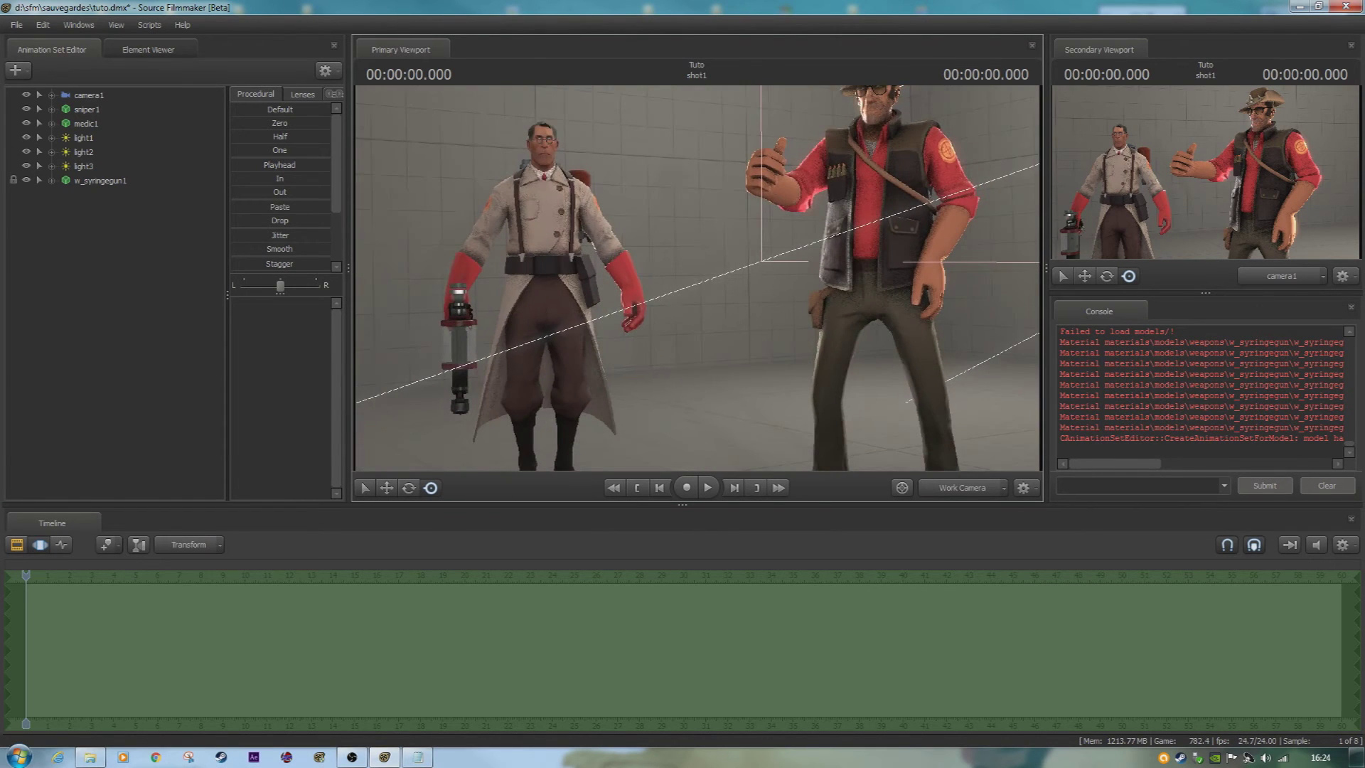
pyautogui.moveTo(737, 337); pyautogui.dragTo(695, 285)
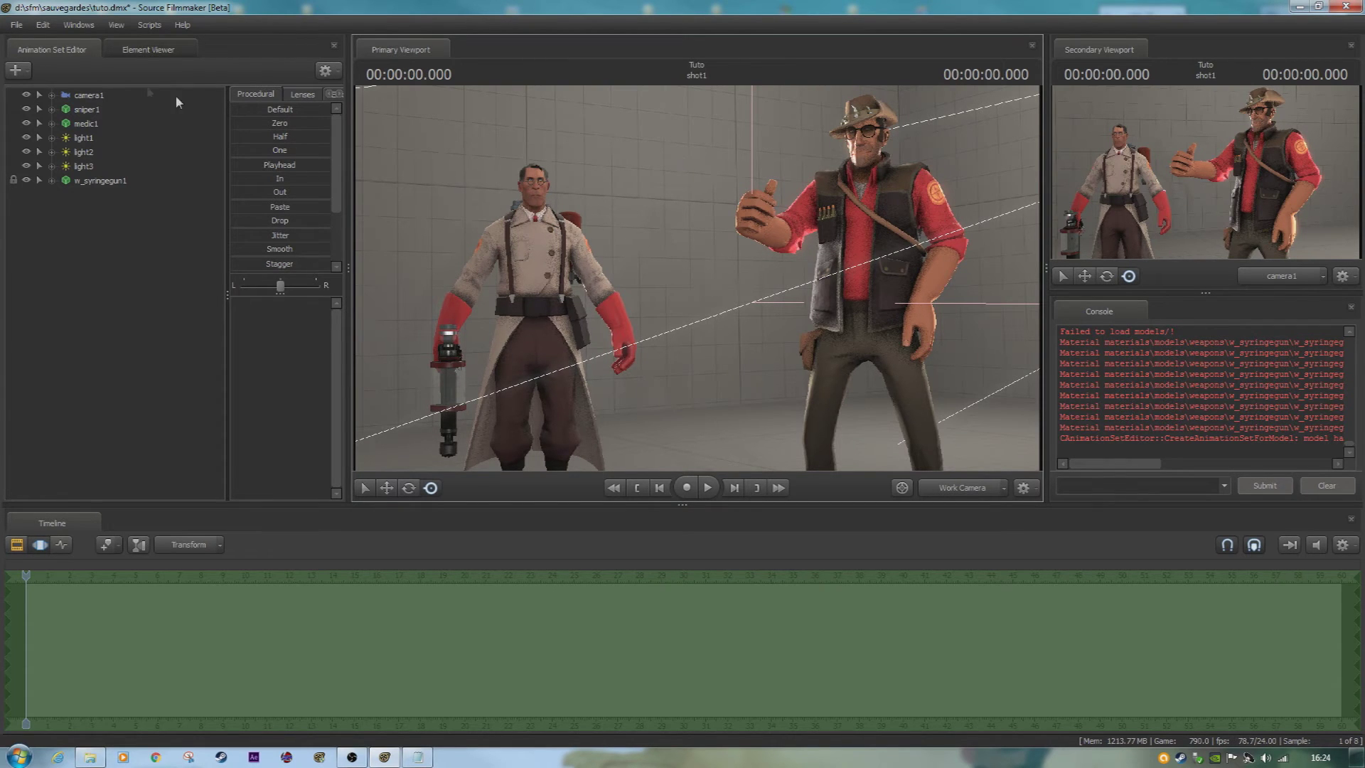
# - Set sniper1's skin to 1
pyautogui.click(86, 110)
pyautogui.rightClick(98, 111)
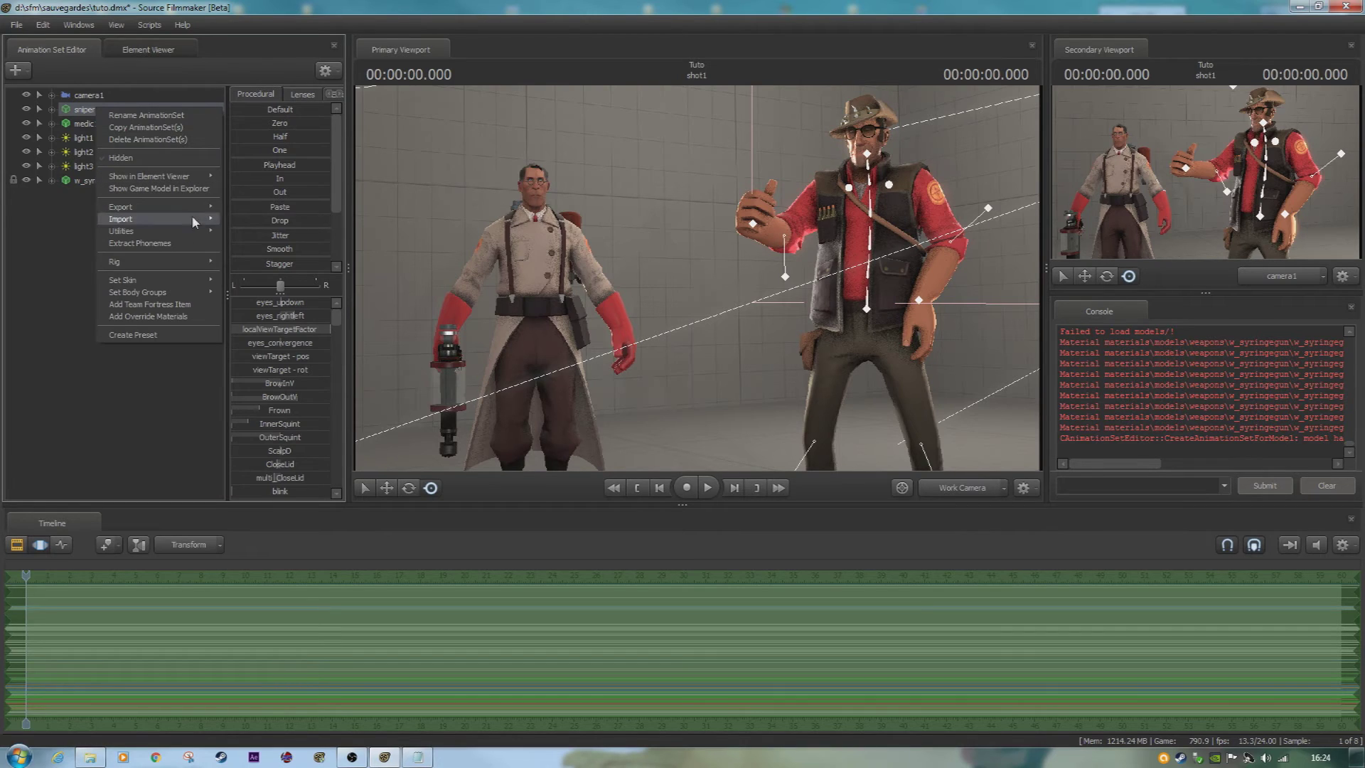
pyautogui.moveTo(202, 282)
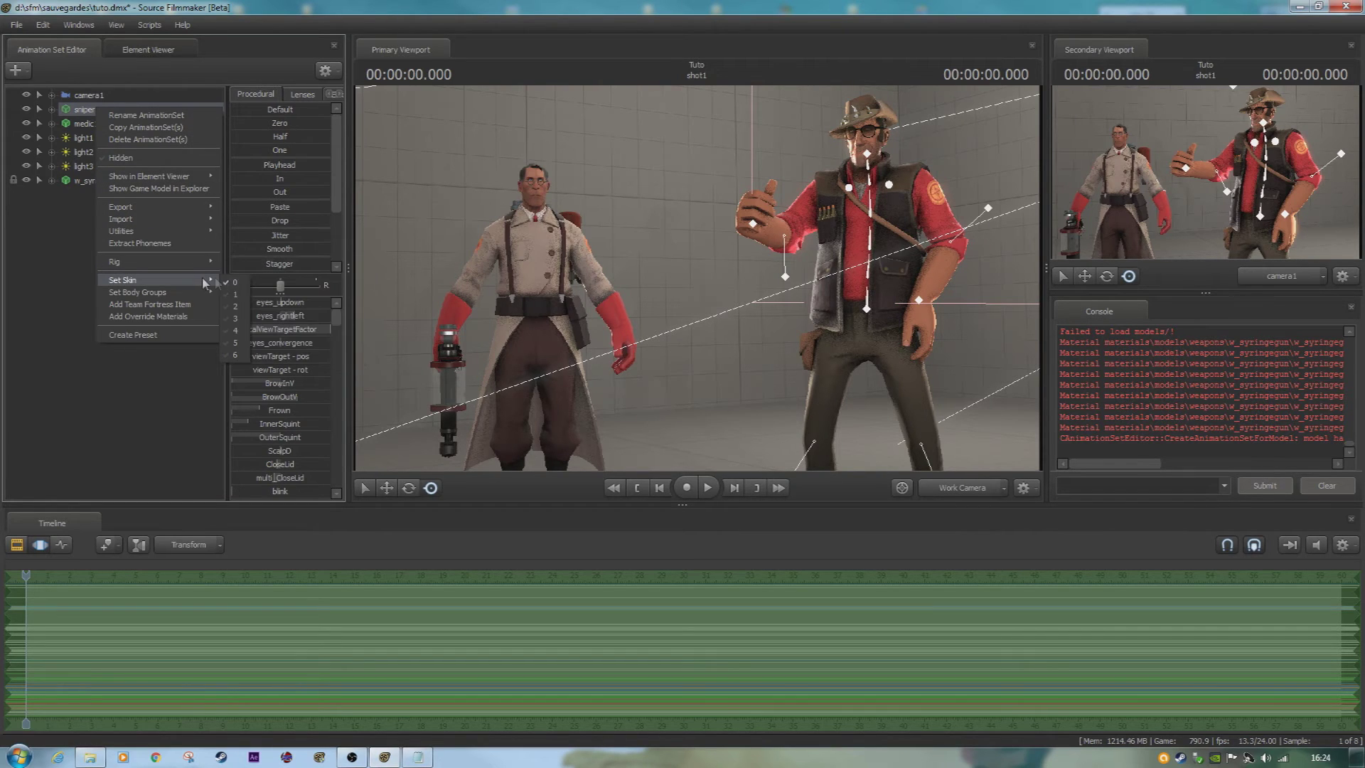
pyautogui.click(242, 294)
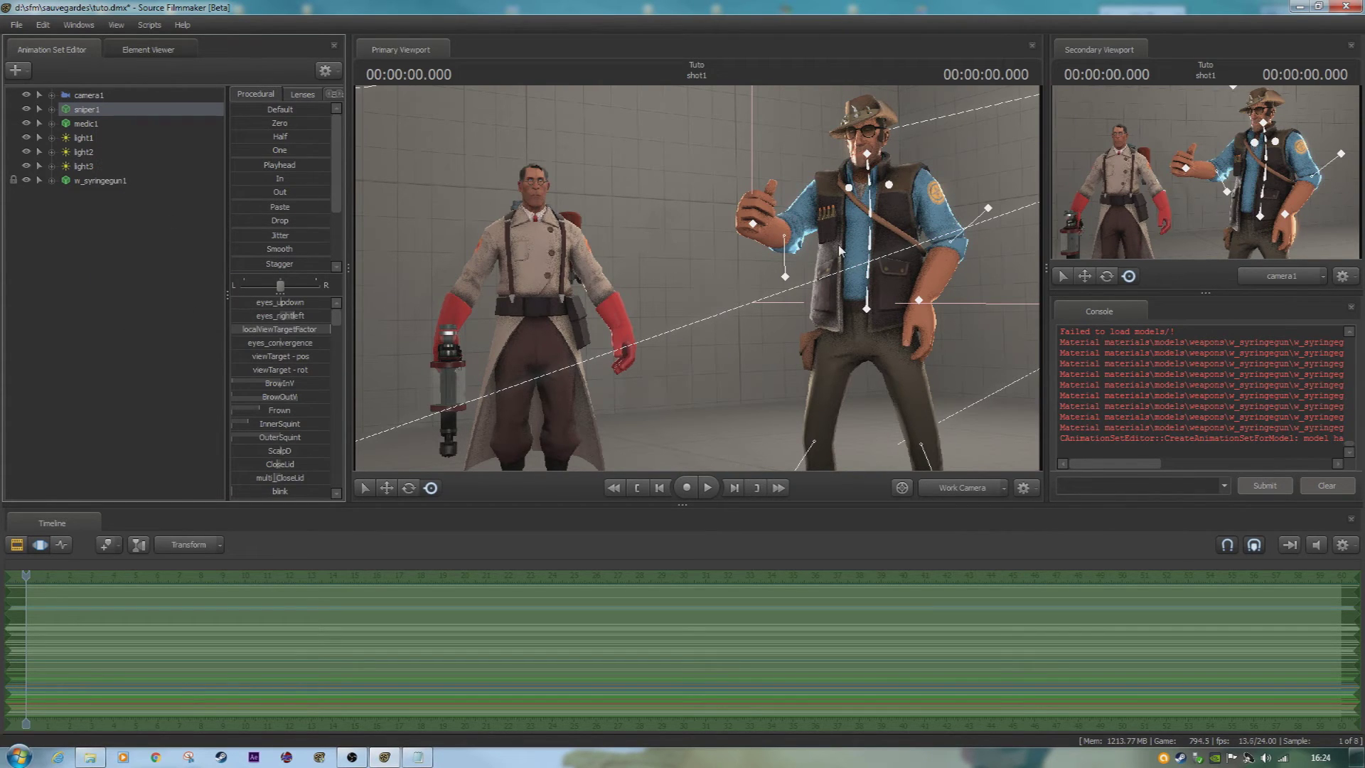
# - Review sniper1's available body groups, such as glove_watch and hat, and leave them as they are
pyautogui.rightClick(105, 116)
pyautogui.moveTo(190, 292)
pyautogui.moveTo(275, 311)
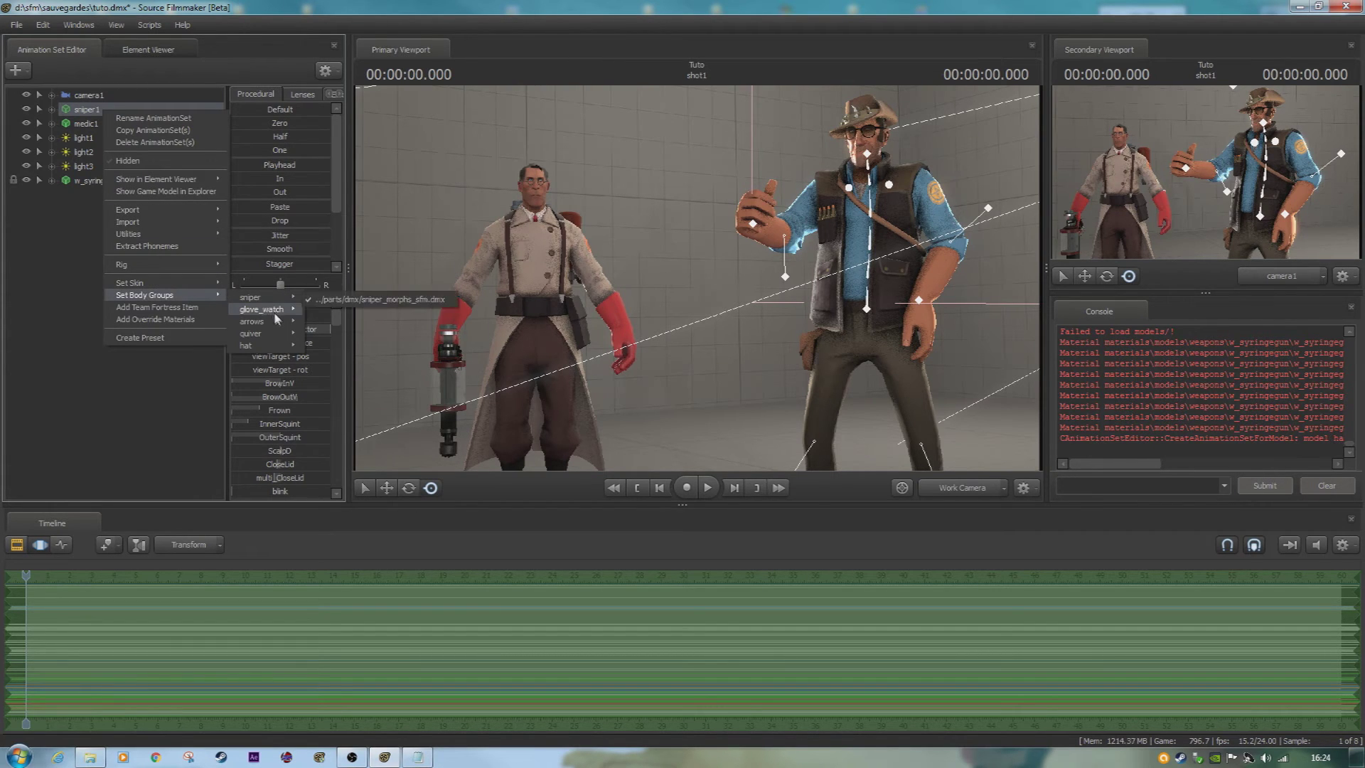
pyautogui.moveTo(270, 345)
pyautogui.click(98, 402)
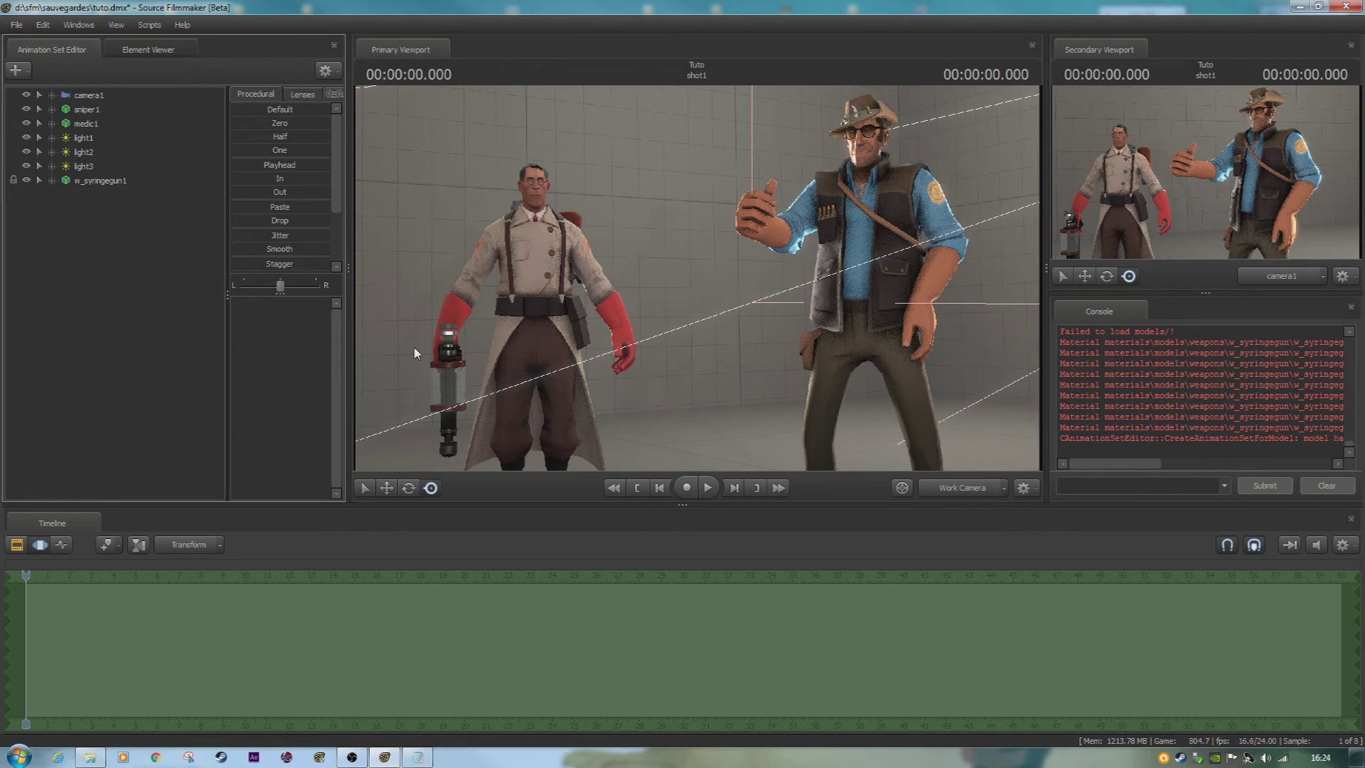
# - Start a new animation set for a model and filter the model list by "sniper"
pyautogui.rightClick(108, 216)
pyautogui.click(160, 258)
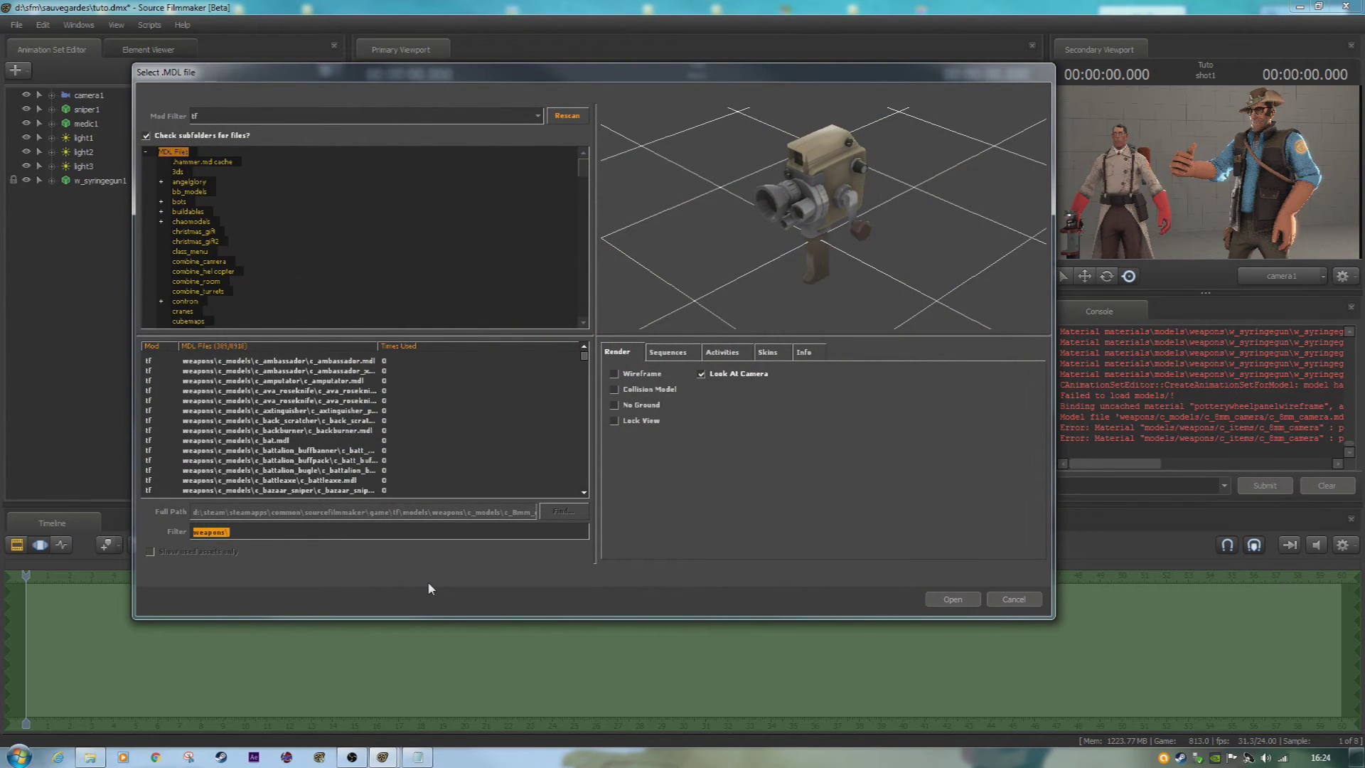
pyautogui.write('sniper')
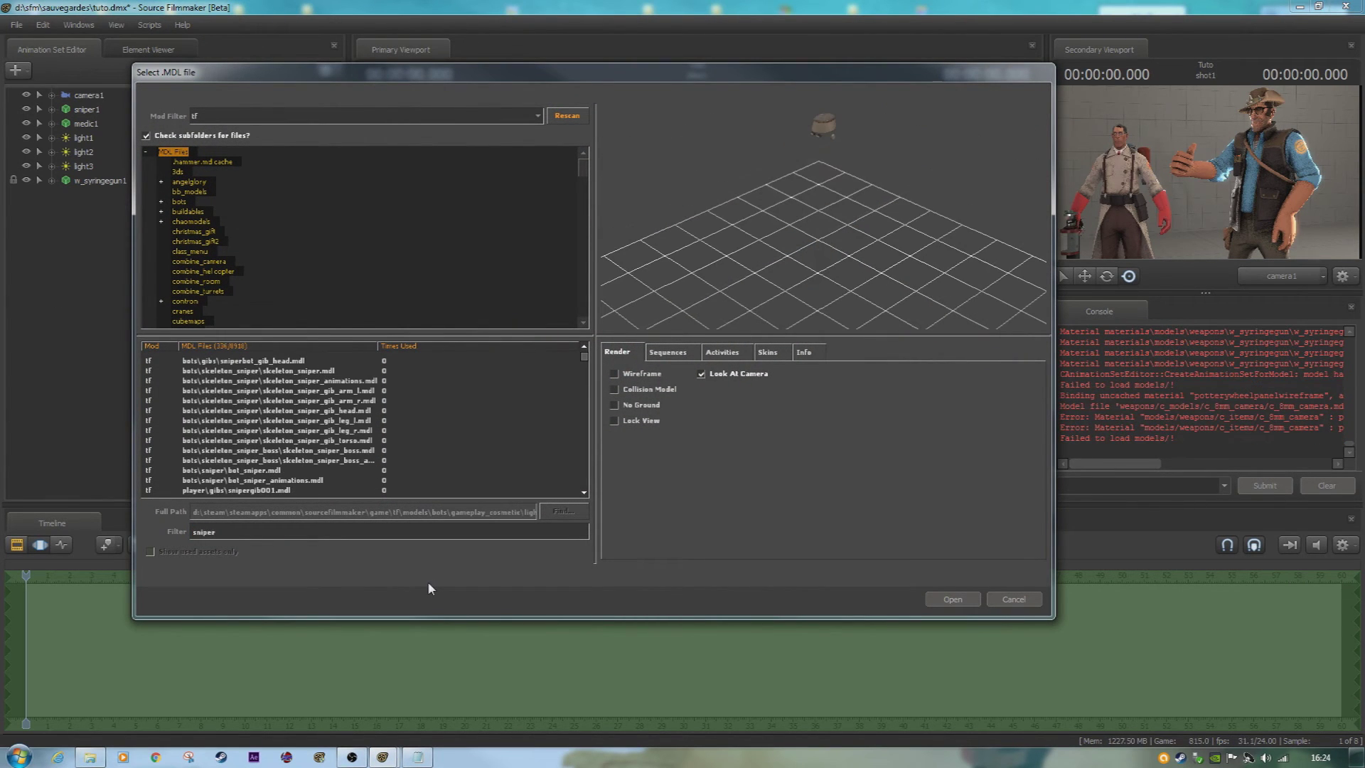
# - Browse the sniper items and add pyrovision_goggles_sniper.mdl to the scene, framing it with both characters
pyautogui.click(315, 422)
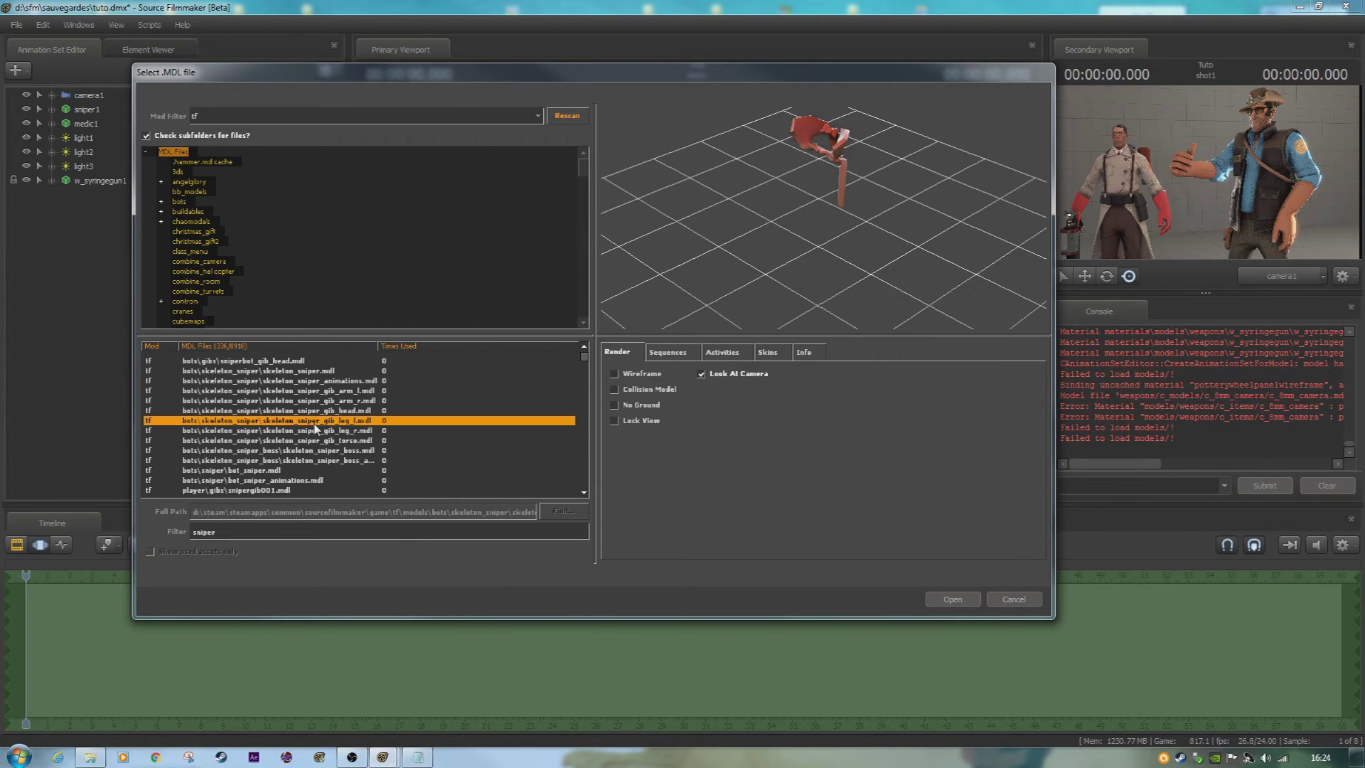
pyautogui.press('Down')
pyautogui.press('Down')
pyautogui.press('Down')
pyautogui.press('Down')
pyautogui.press('Down')
pyautogui.press('Down')
pyautogui.press('Down')
pyautogui.press('Down')
pyautogui.press('Down')
pyautogui.press('Down')
pyautogui.press('Down')
pyautogui.press('Down')
pyautogui.press('Down')
pyautogui.press('Down')
pyautogui.press('Down')
pyautogui.press('Down')
pyautogui.press('Down')
pyautogui.press('Down')
pyautogui.press('Down')
pyautogui.press('Down')
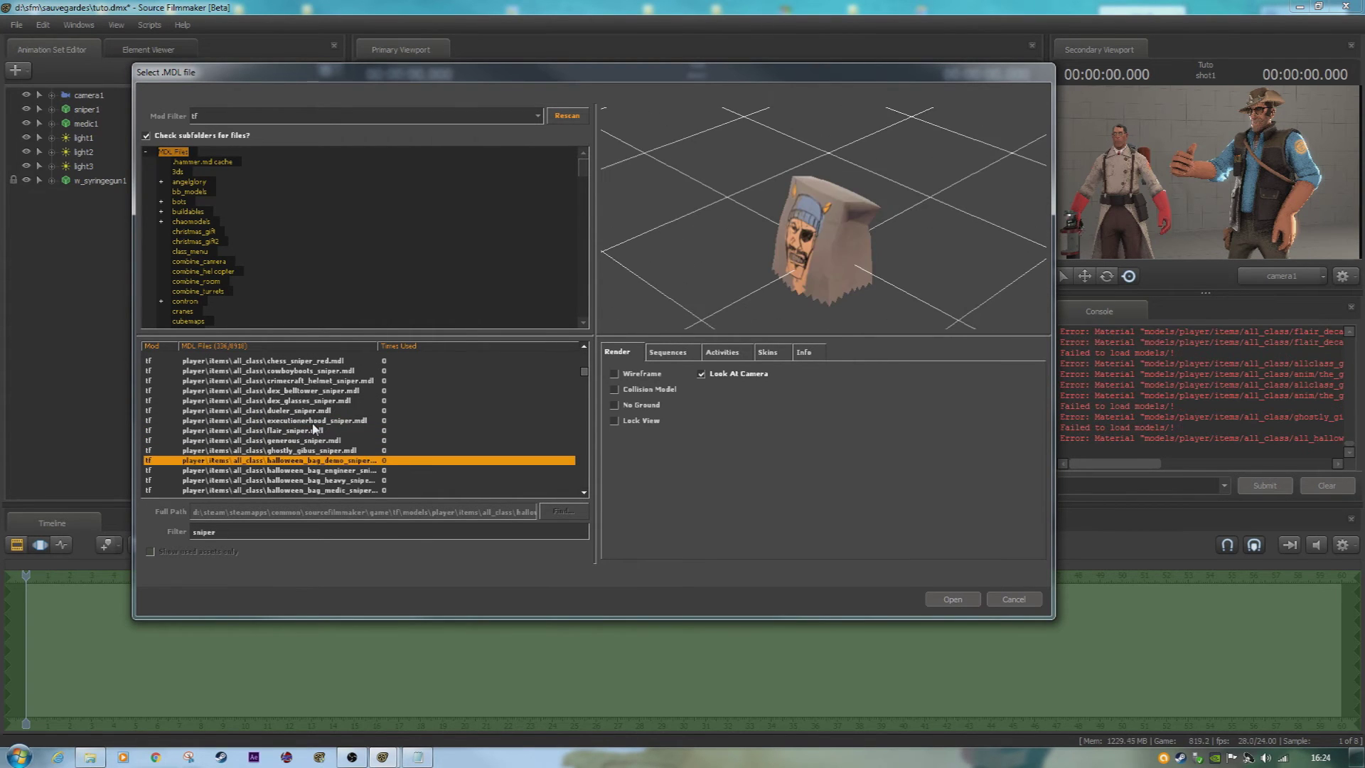
pyautogui.press('Down')
pyautogui.press('Down')
pyautogui.press('Down')
pyautogui.press('Down')
pyautogui.press('Down')
pyautogui.press('Down')
pyautogui.press('Down')
pyautogui.press('Down')
pyautogui.press('Down')
pyautogui.press('Down')
pyautogui.press('Down')
pyautogui.press('Down')
pyautogui.press('Down')
pyautogui.press('Down')
pyautogui.press('Down')
pyautogui.press('Down')
pyautogui.press('Down')
pyautogui.press('Down')
pyautogui.press('Down')
pyautogui.press('Down')
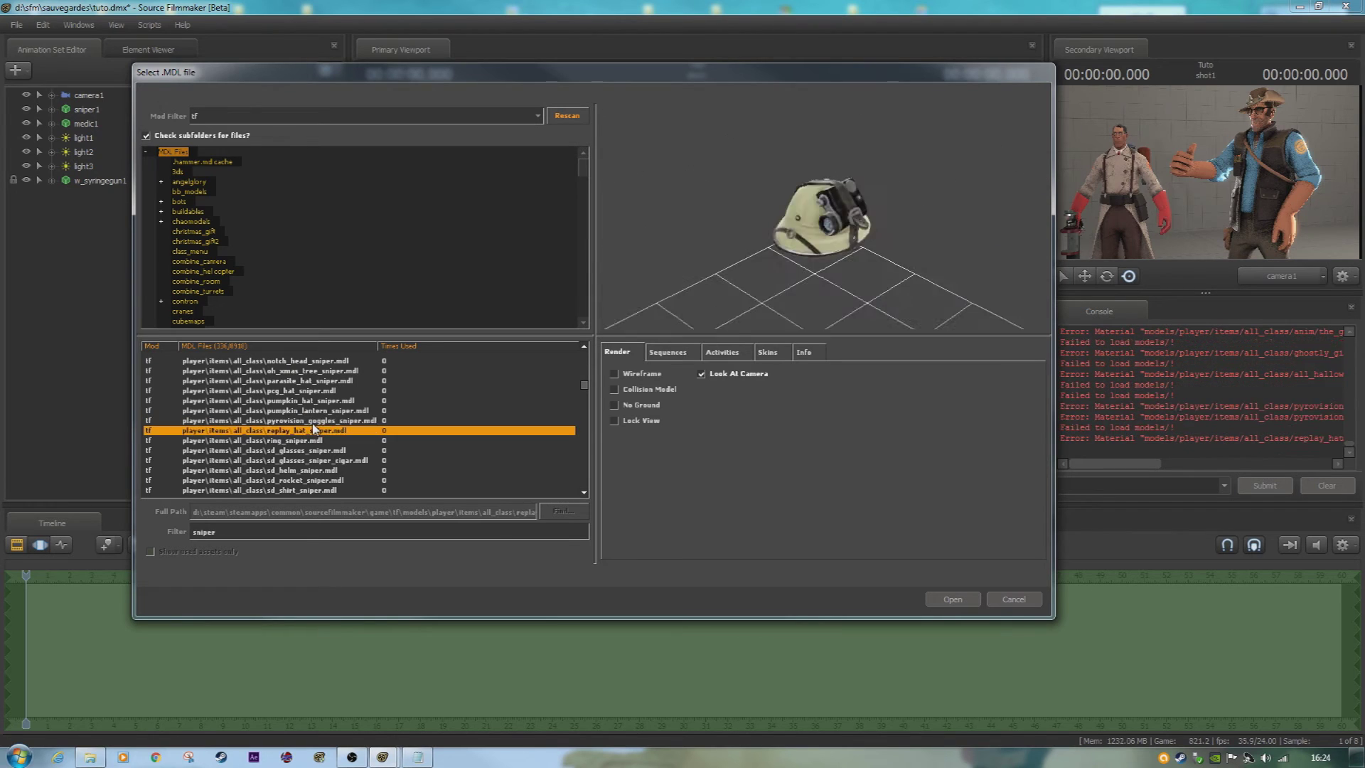
pyautogui.press('Up')
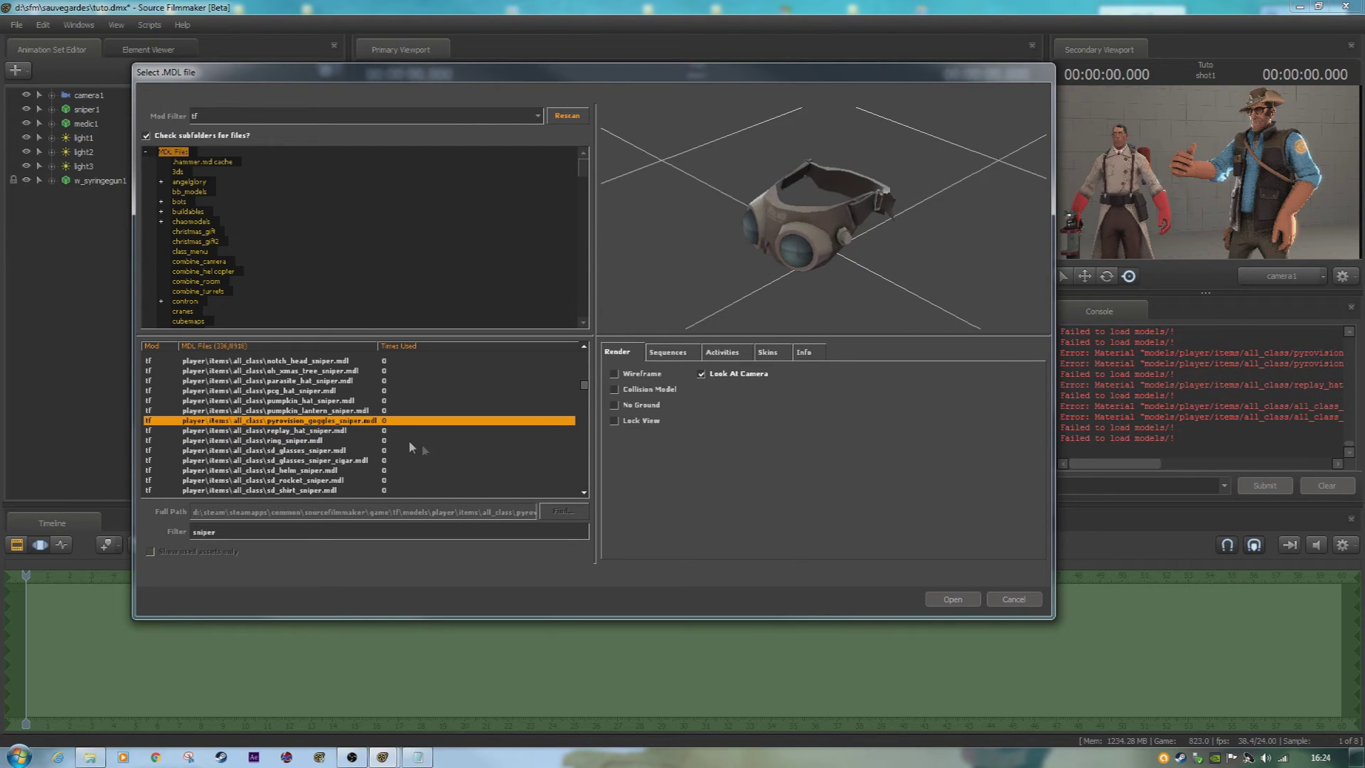
pyautogui.press('Return')
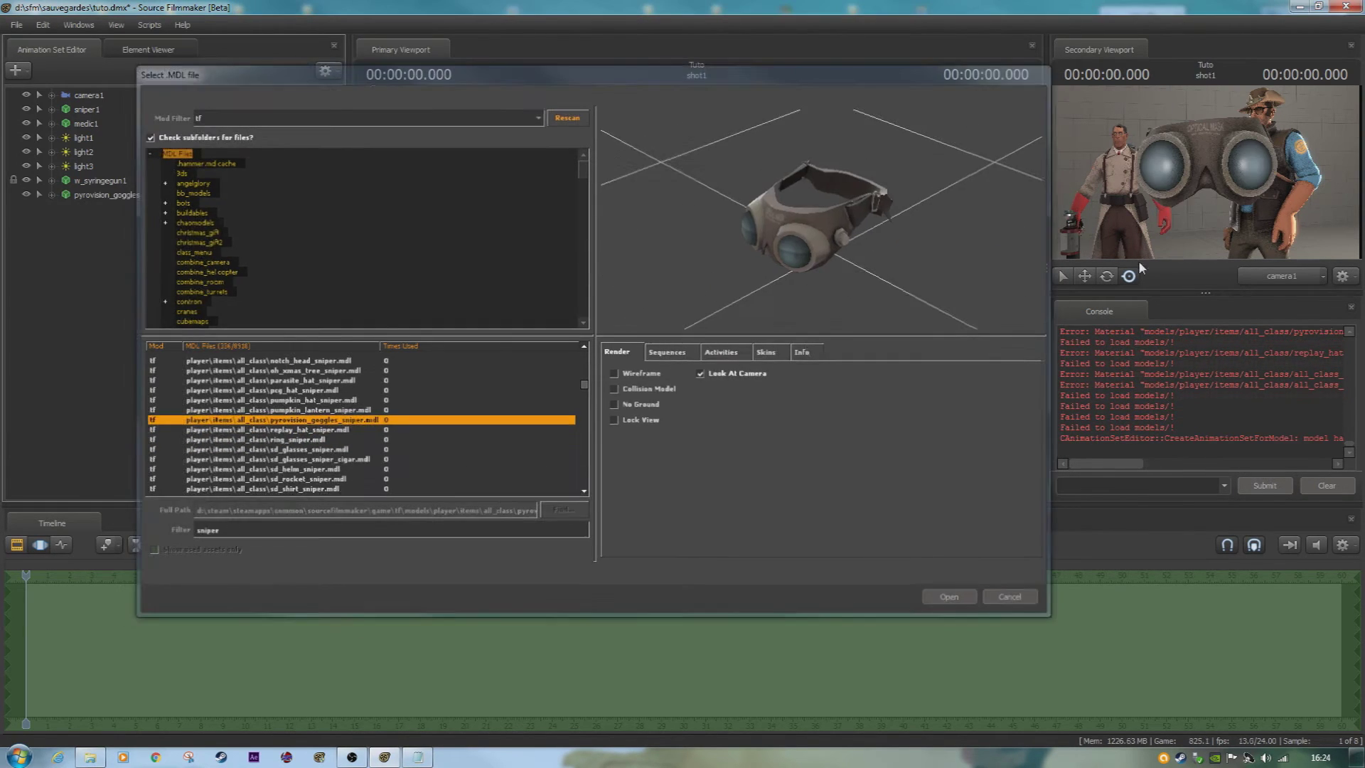
pyautogui.moveTo(638, 293); pyautogui.dragTo(696, 279)
pyautogui.press('s')
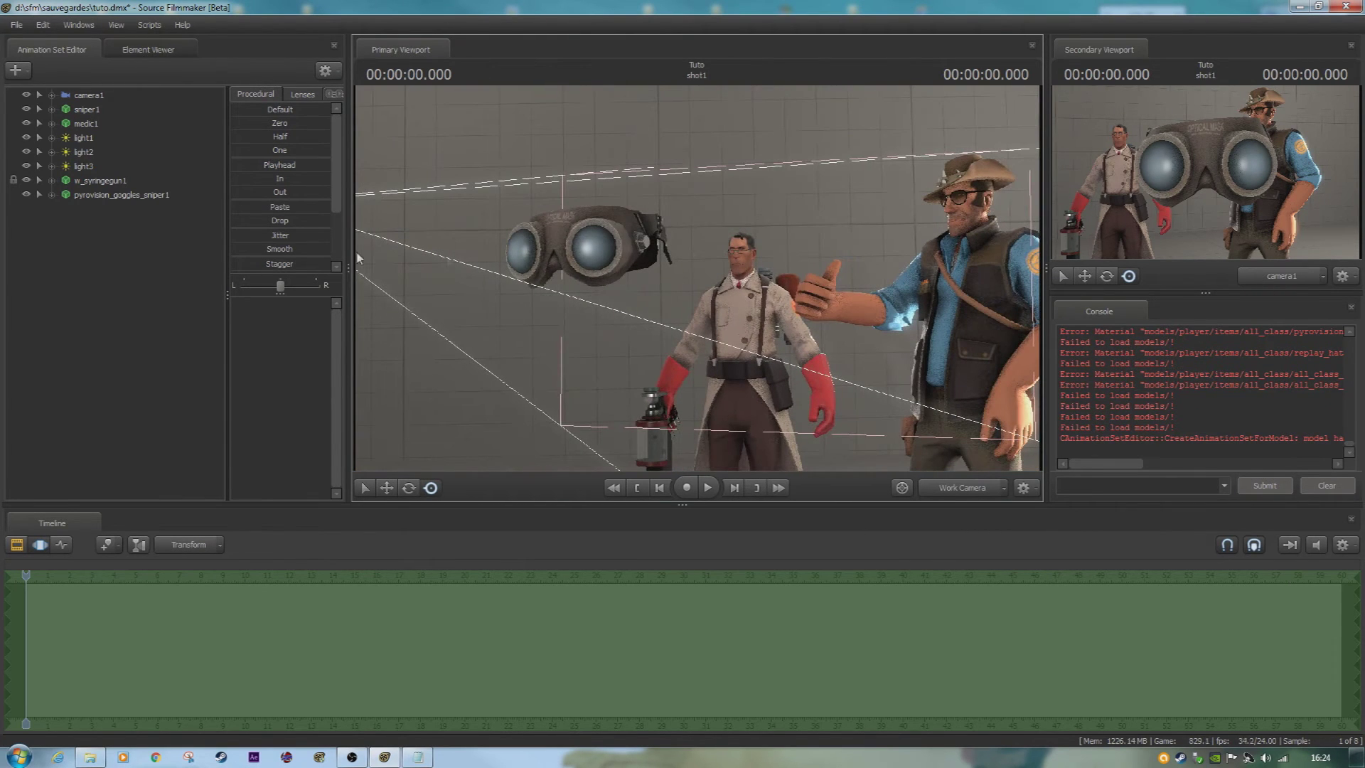
# - Expand pyrovision_goggles_sniper1's Body and Unknown groups and select its rootTransform
pyautogui.click(52, 194)
pyautogui.click(66, 223)
pyautogui.click(65, 209)
pyautogui.click(103, 237)
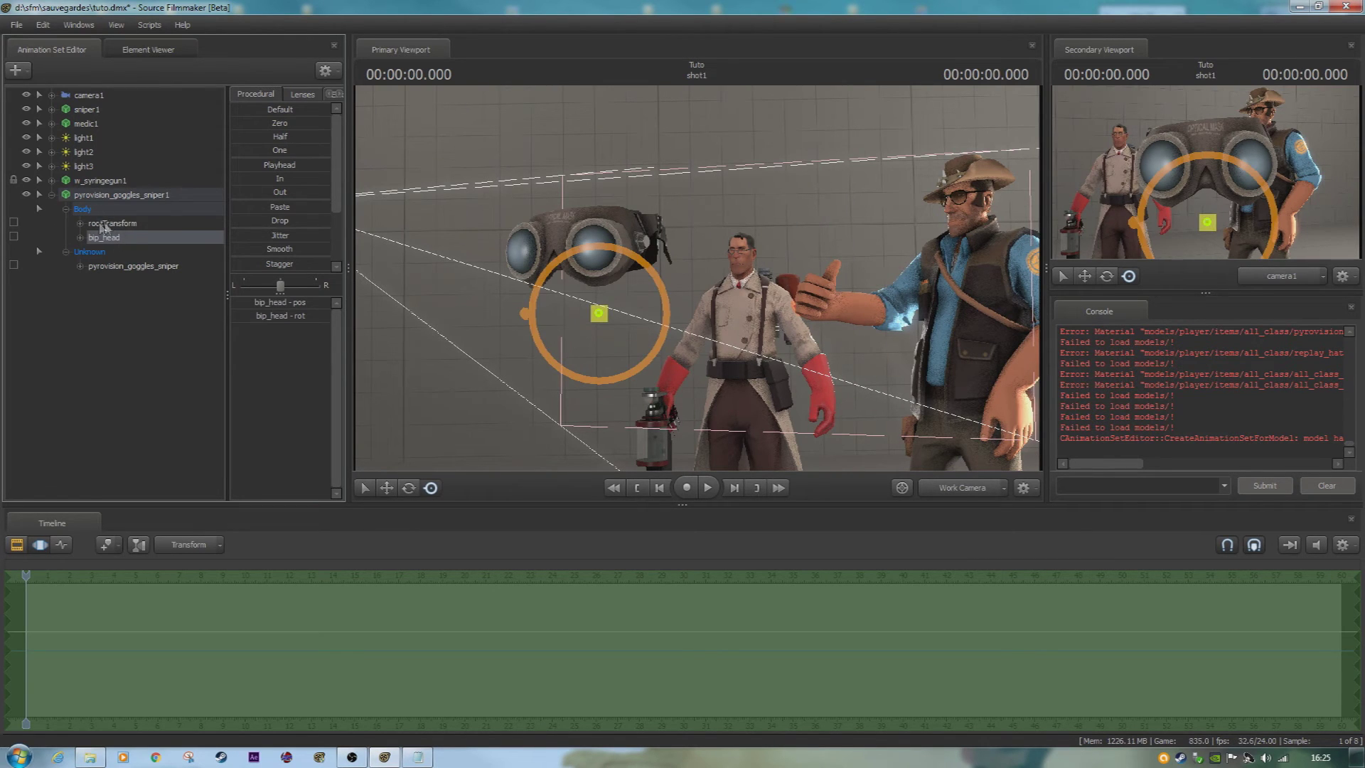
pyautogui.click(110, 223)
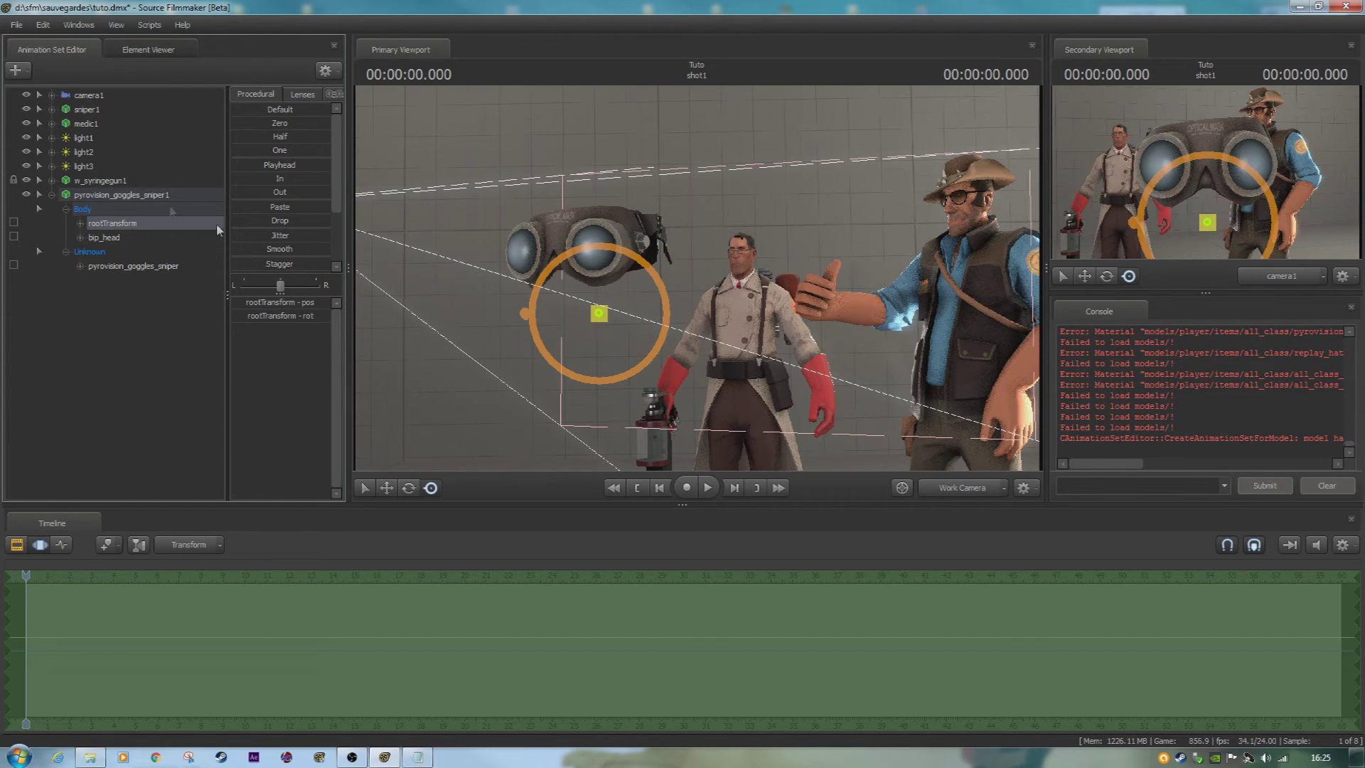
# - Inspect the bones in sniper1's RigBody group, collapsing the group and the model again
pyautogui.click(50, 109)
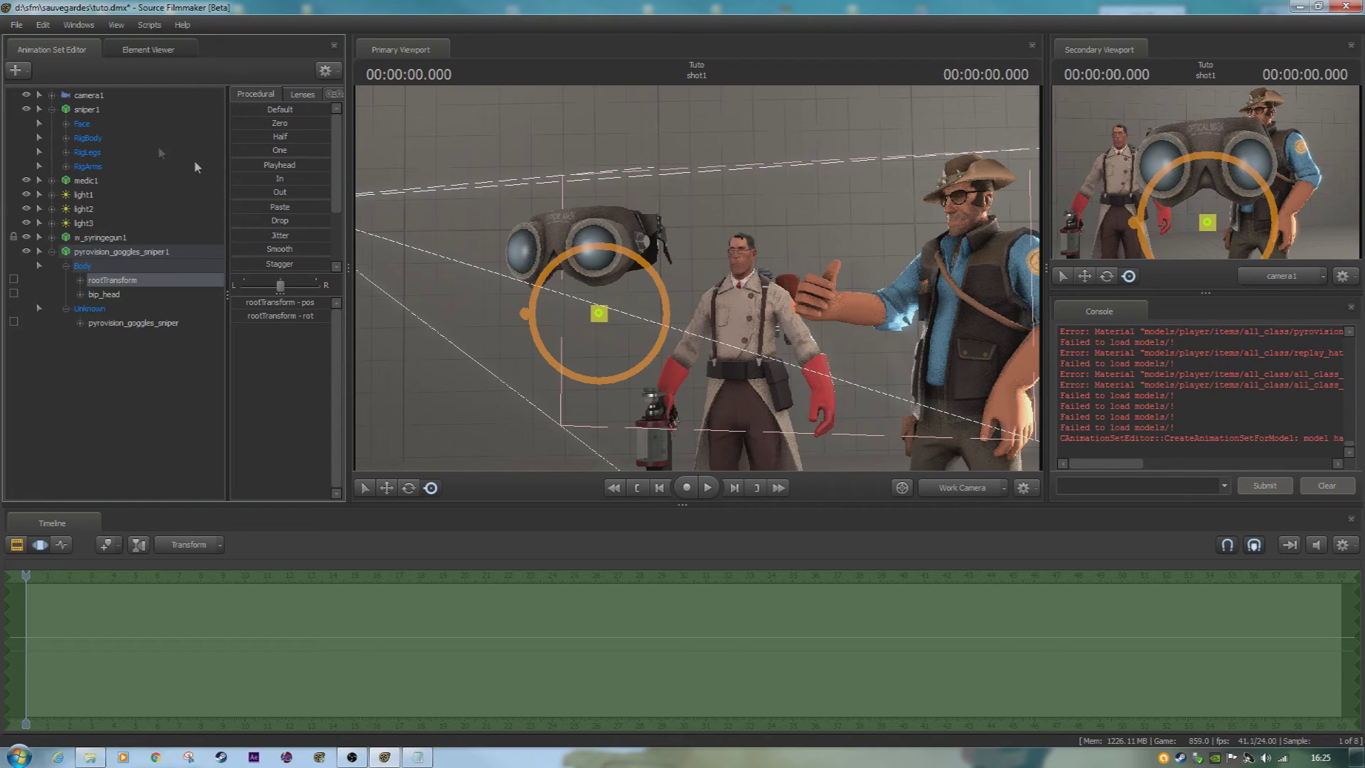
pyautogui.click(65, 138)
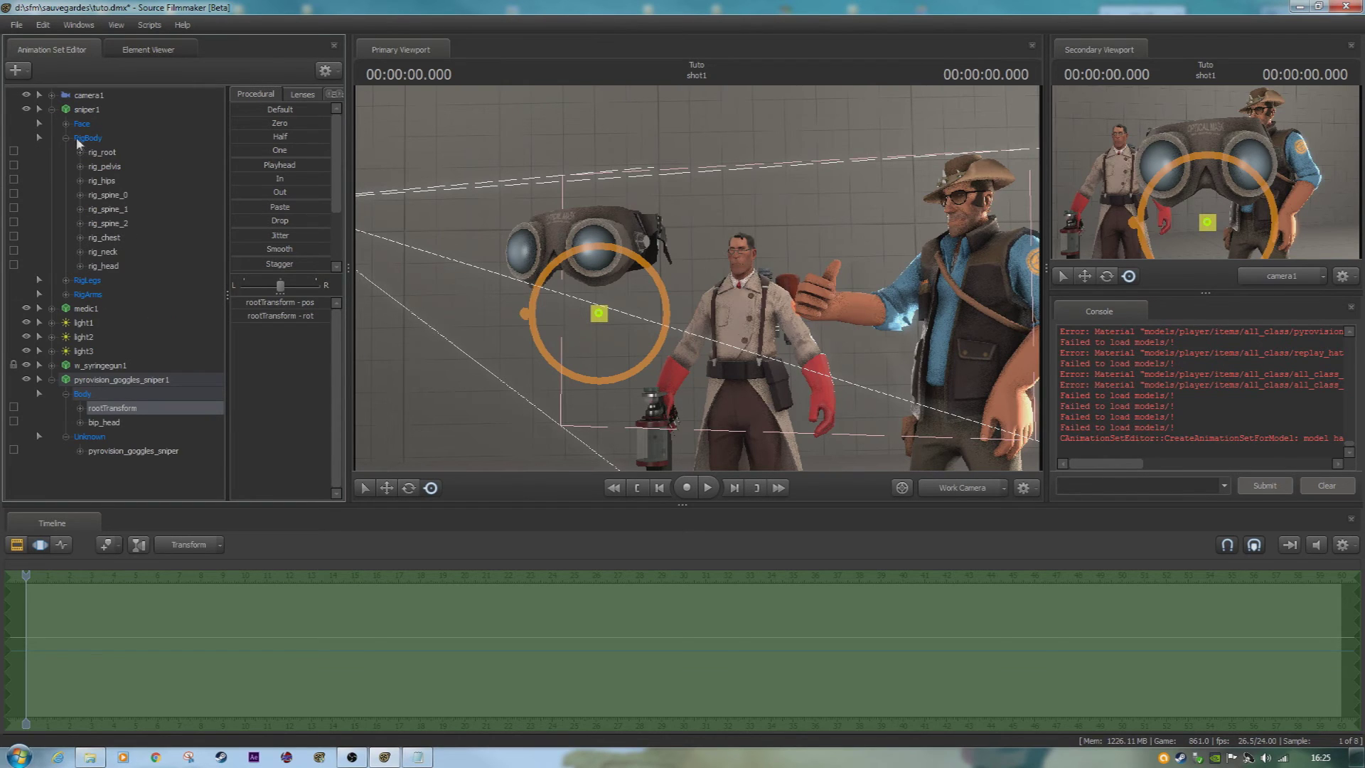
pyautogui.click(66, 138)
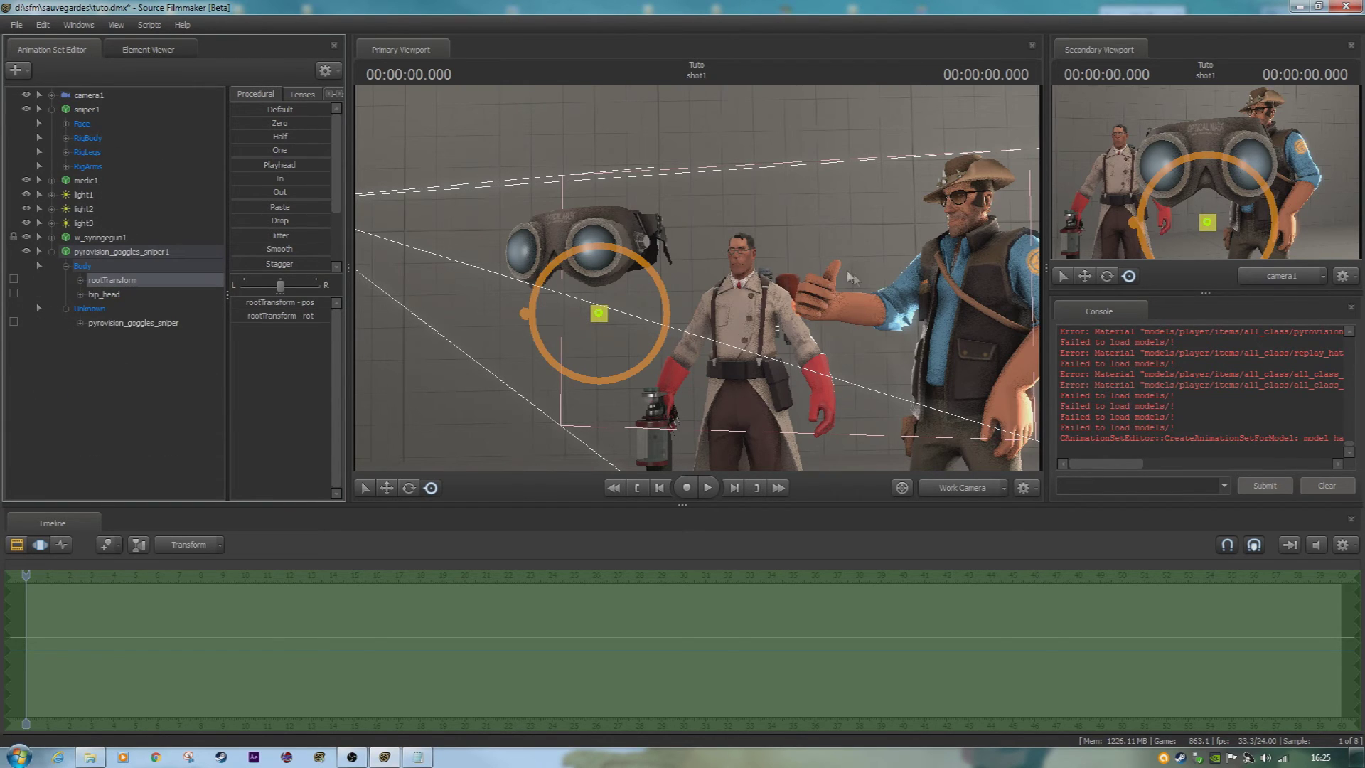
pyautogui.click(598, 313)
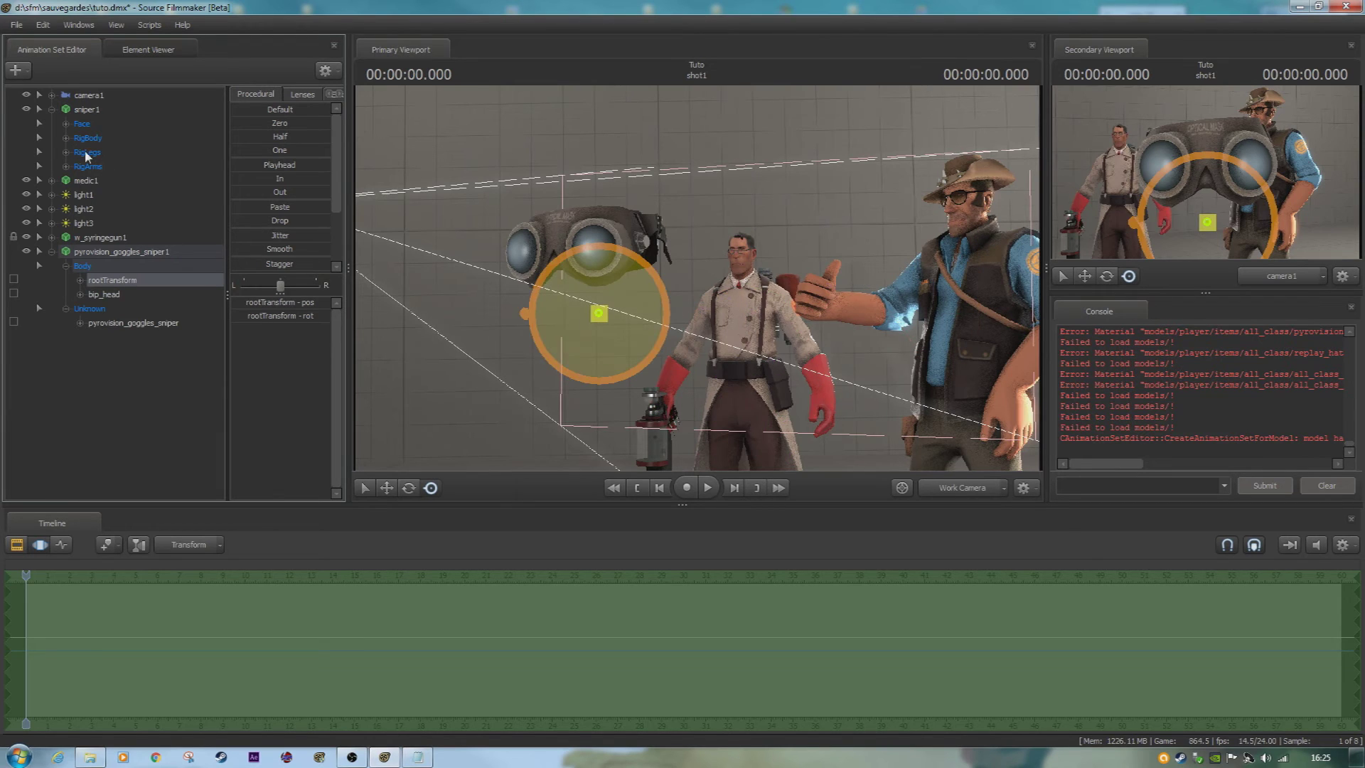
pyautogui.click(50, 110)
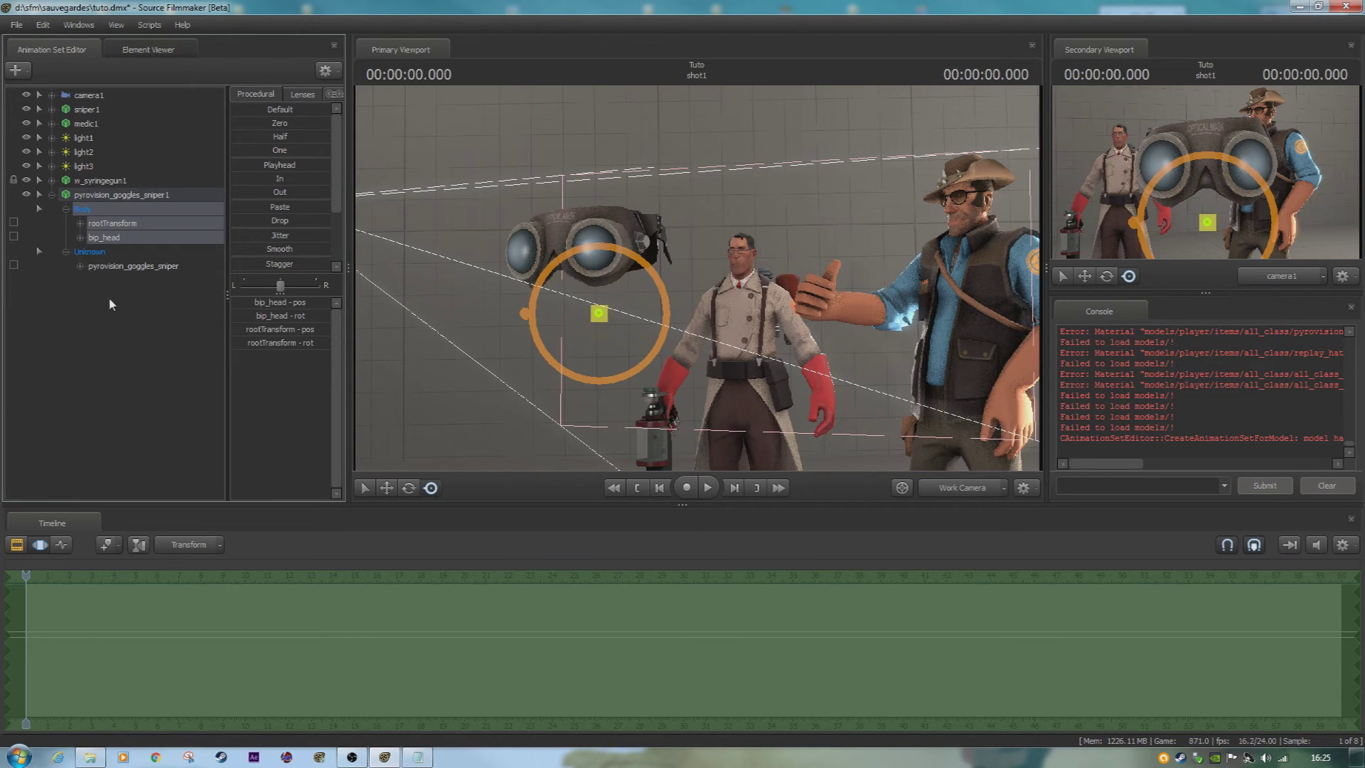
# - Detach the rig from sniper1
pyautogui.click(145, 369)
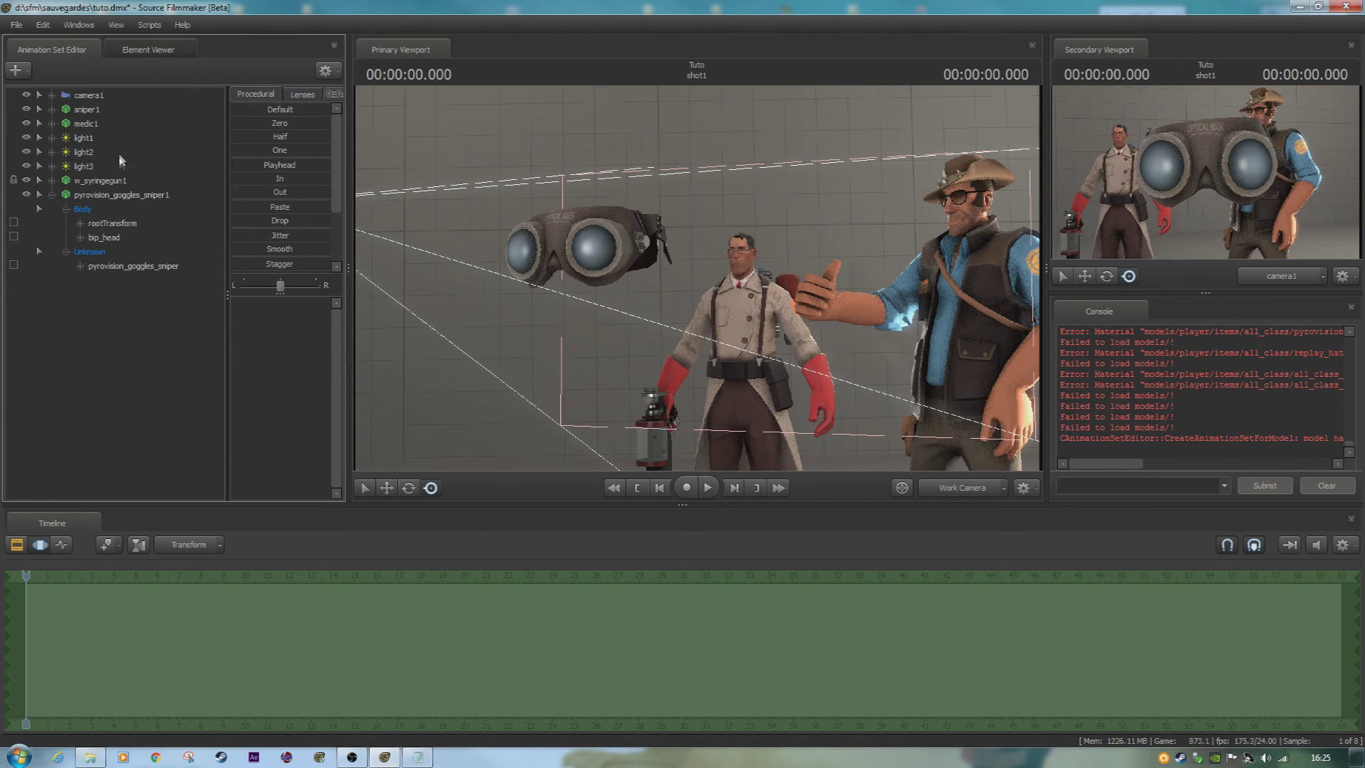
pyautogui.click(106, 123)
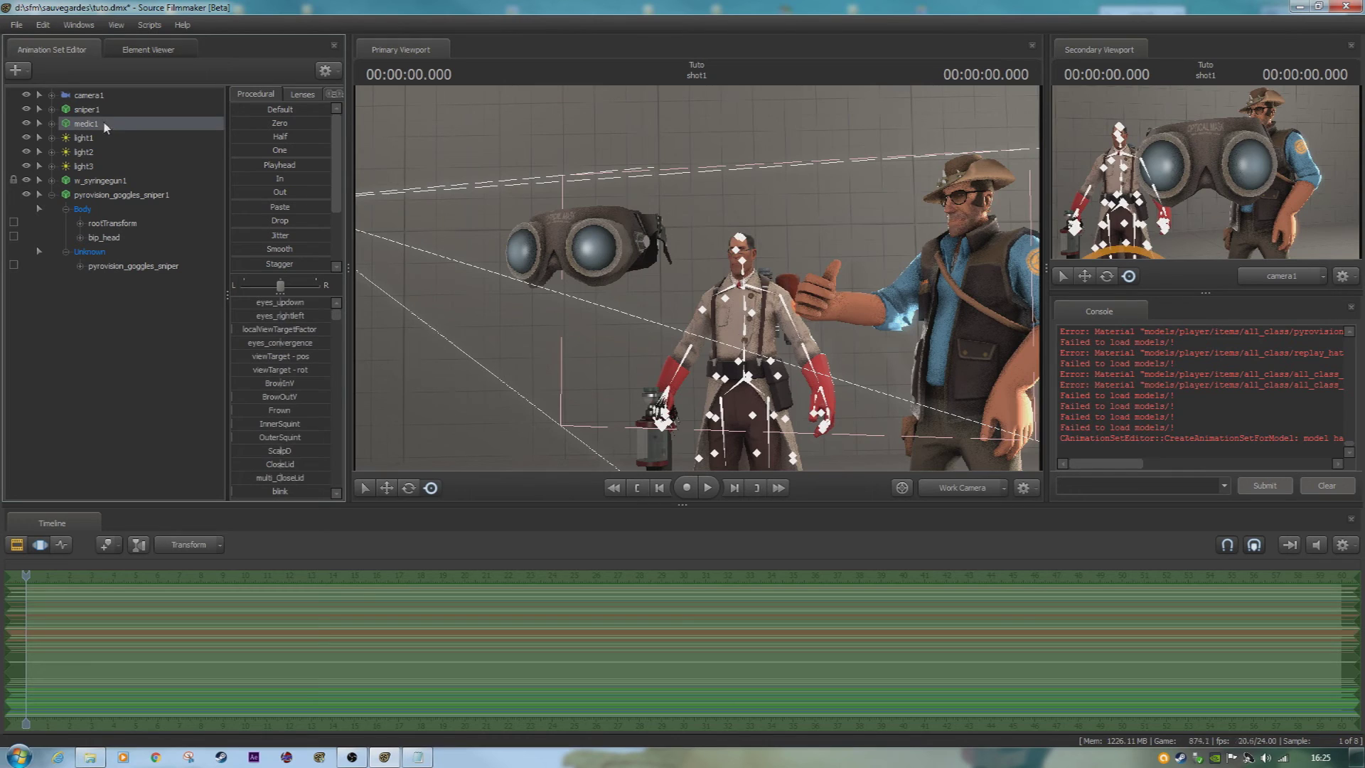
pyautogui.click(64, 107)
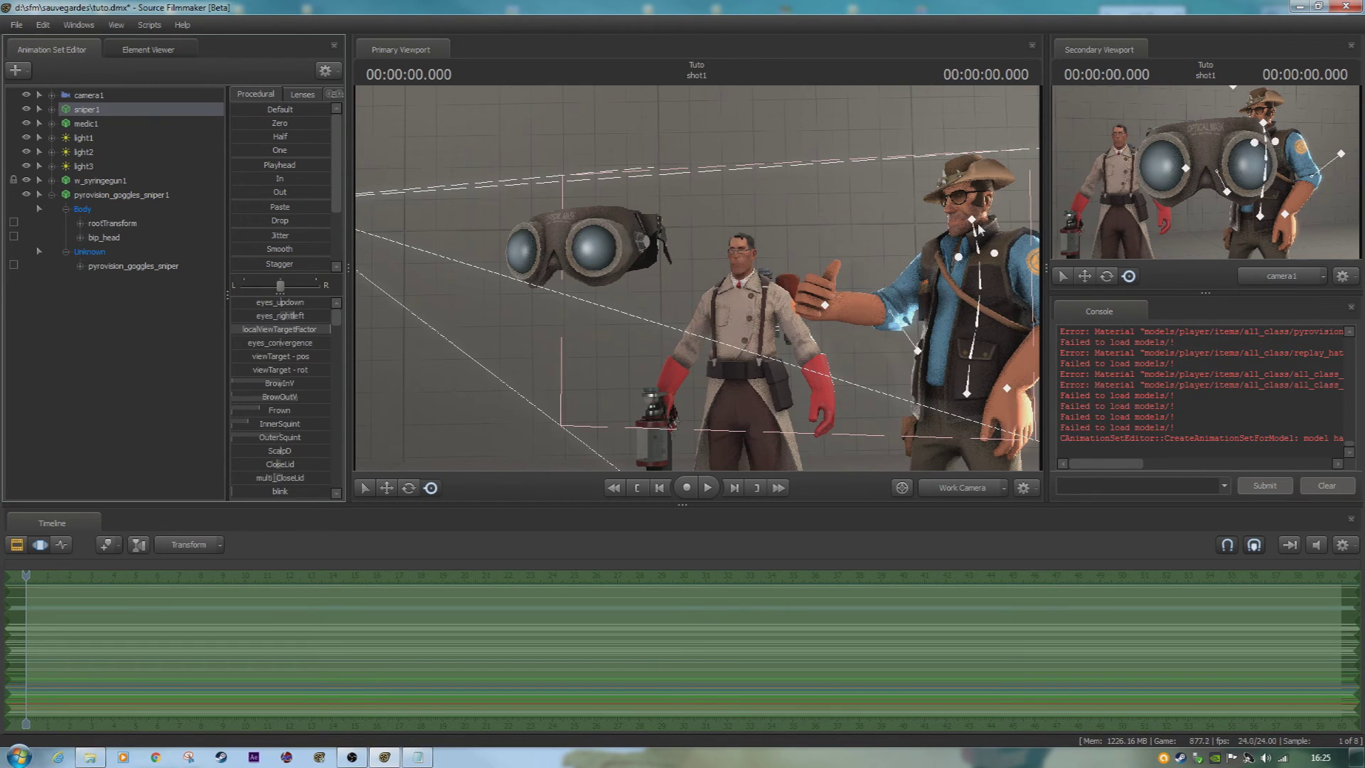
pyautogui.rightClick(103, 115)
pyautogui.moveTo(216, 269)
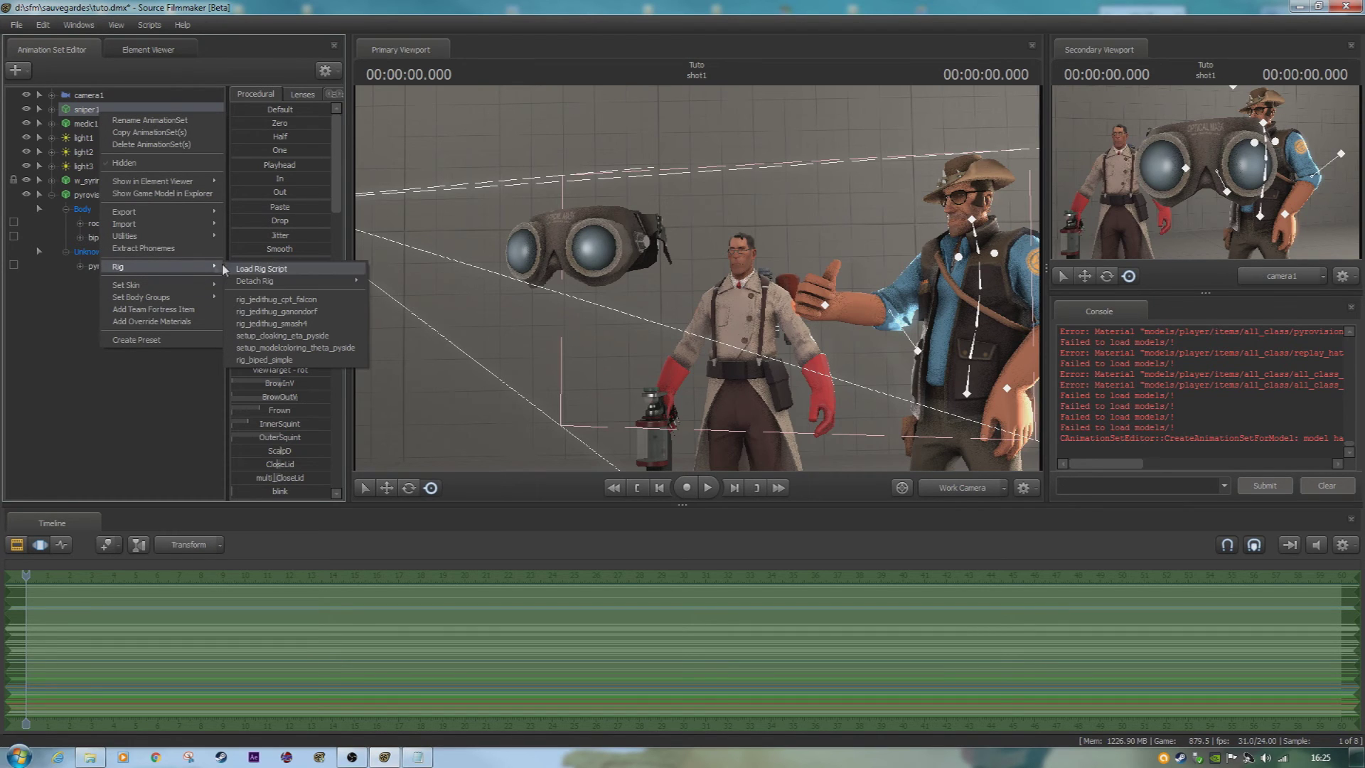
pyautogui.click(396, 311)
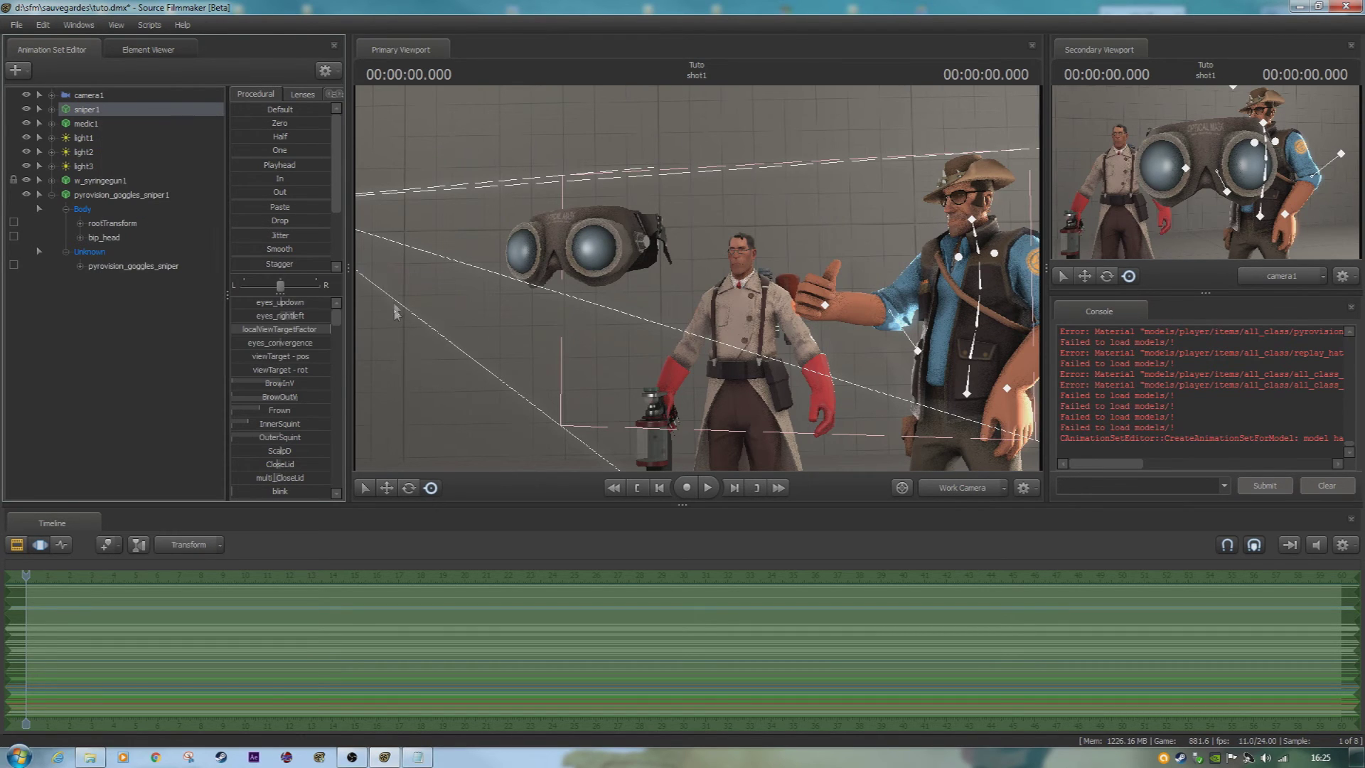
pyautogui.rightClick(175, 114)
pyautogui.moveTo(288, 264)
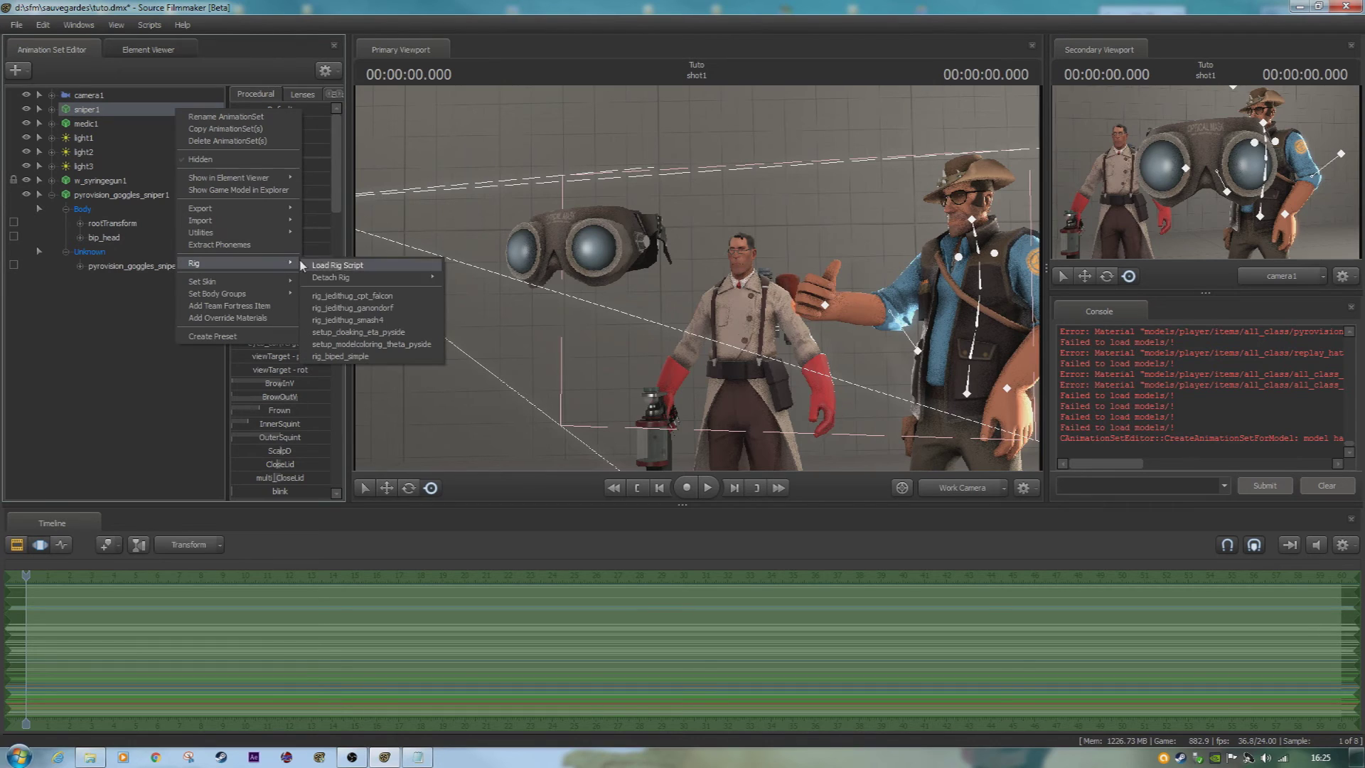
pyautogui.moveTo(361, 278)
pyautogui.click(471, 298)
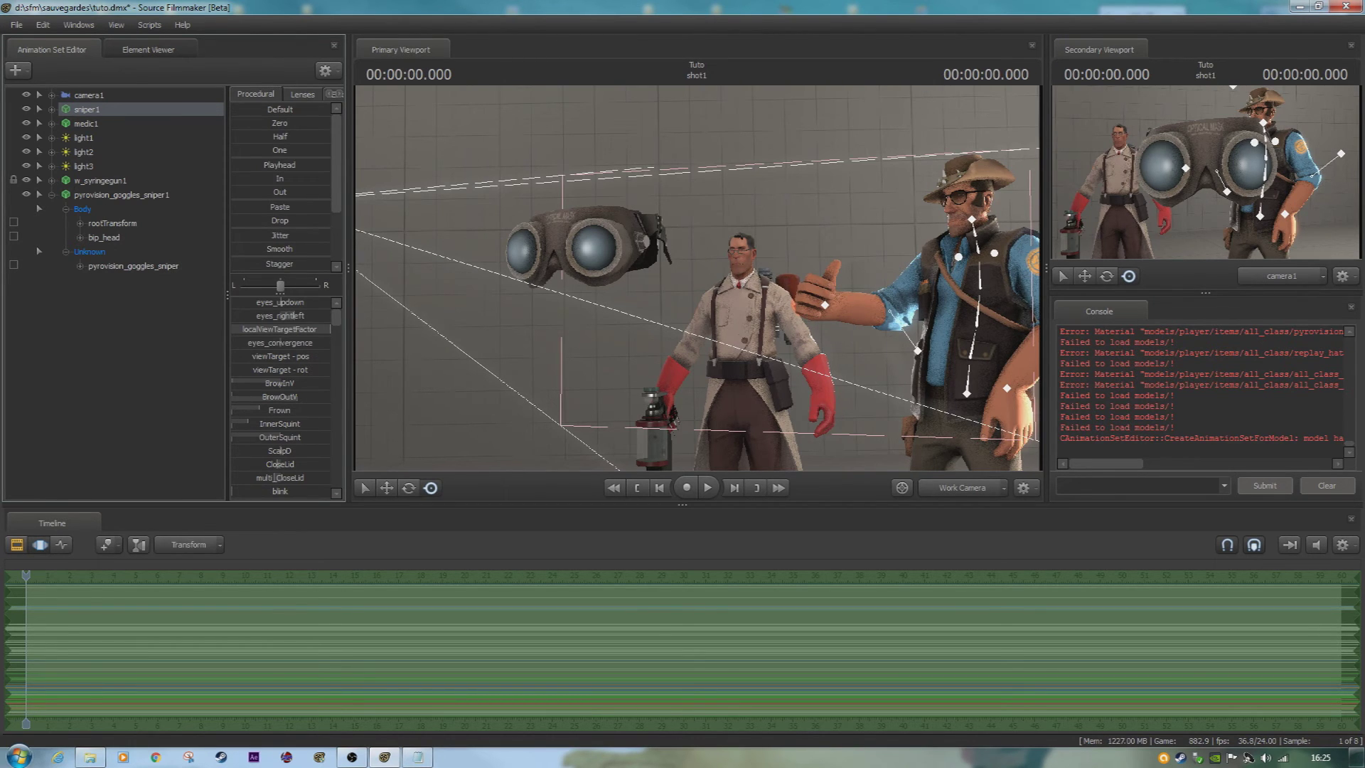
# - Select sniper1 and medic1 in turn to compare their bone skeletons, ending with sniper1 selected
pyautogui.click(102, 111)
pyautogui.click(101, 111)
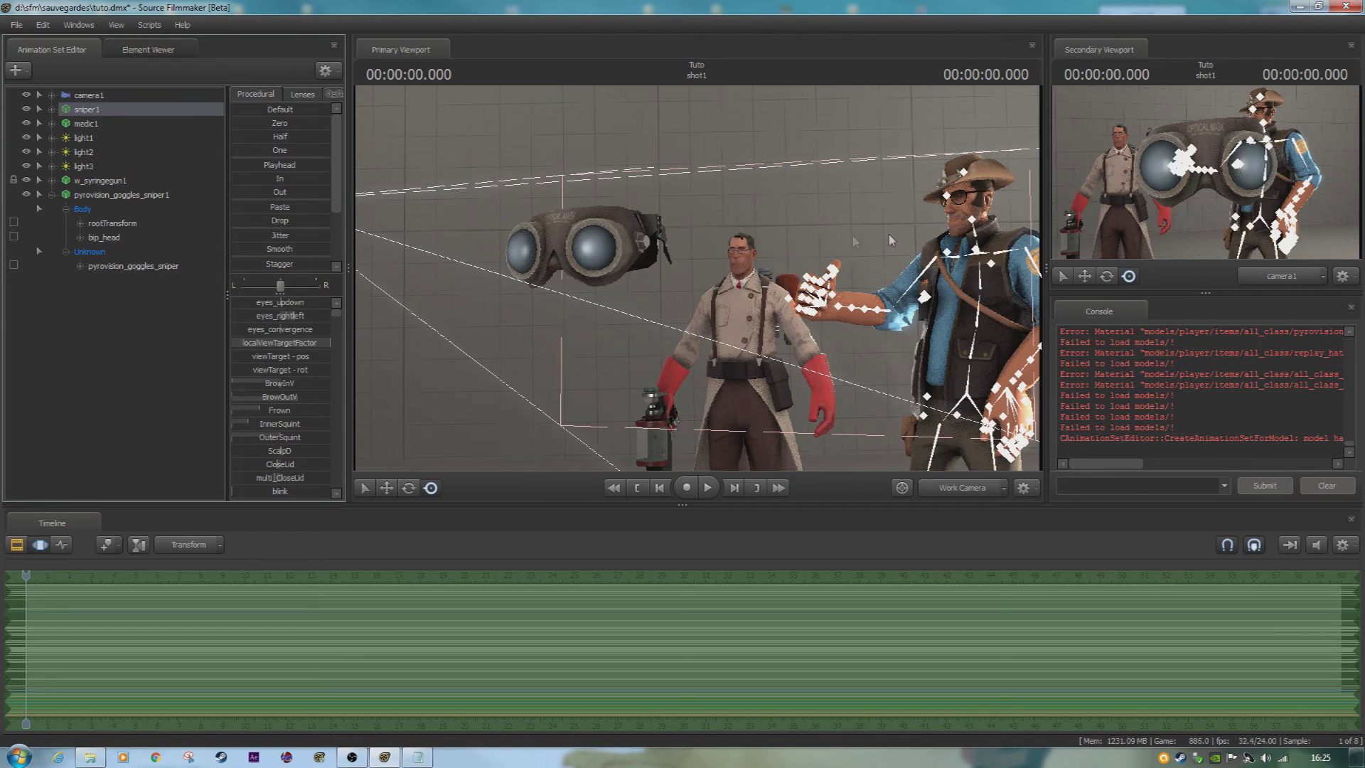
pyautogui.click(85, 125)
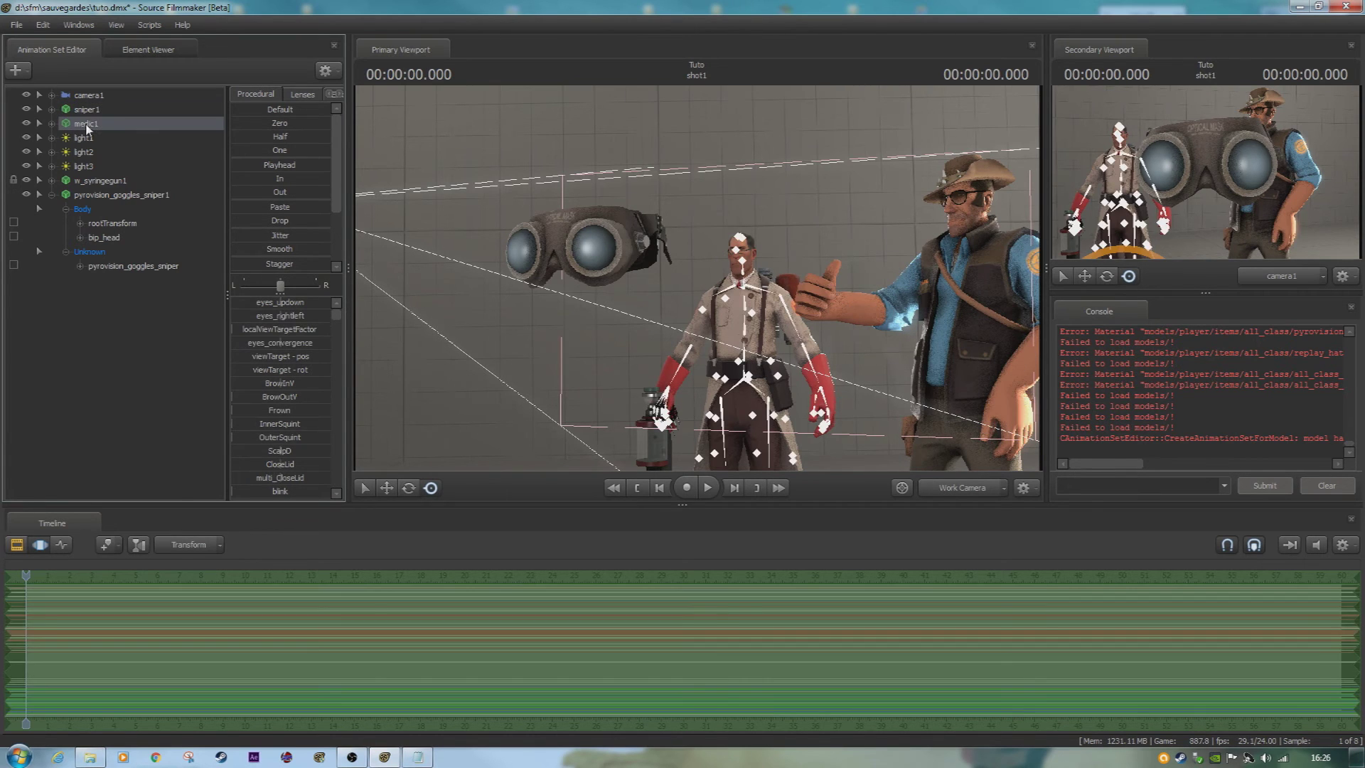
pyautogui.click(117, 113)
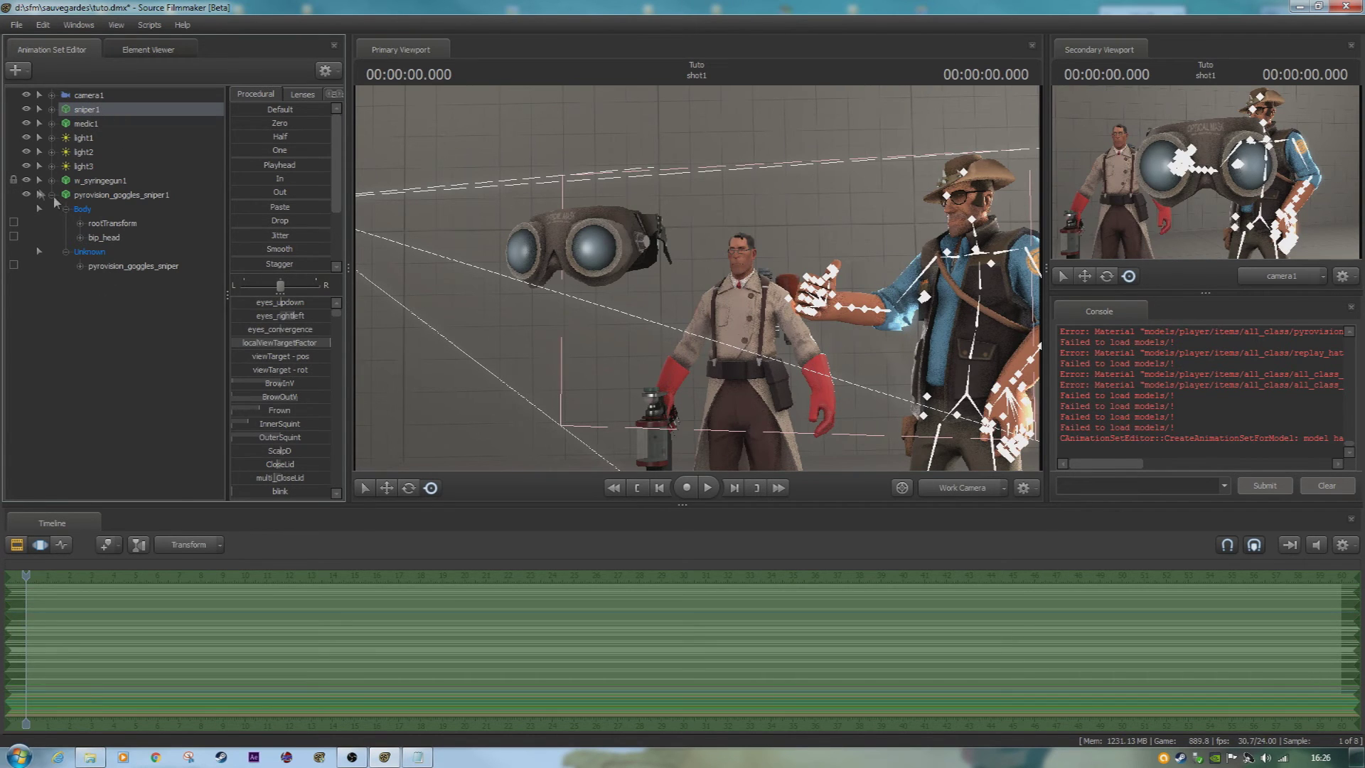
# - Lock the goggles' bip_head to sniper1's bip_head from the Body group and zero it to snap the goggles onto the face
pyautogui.click(50, 109)
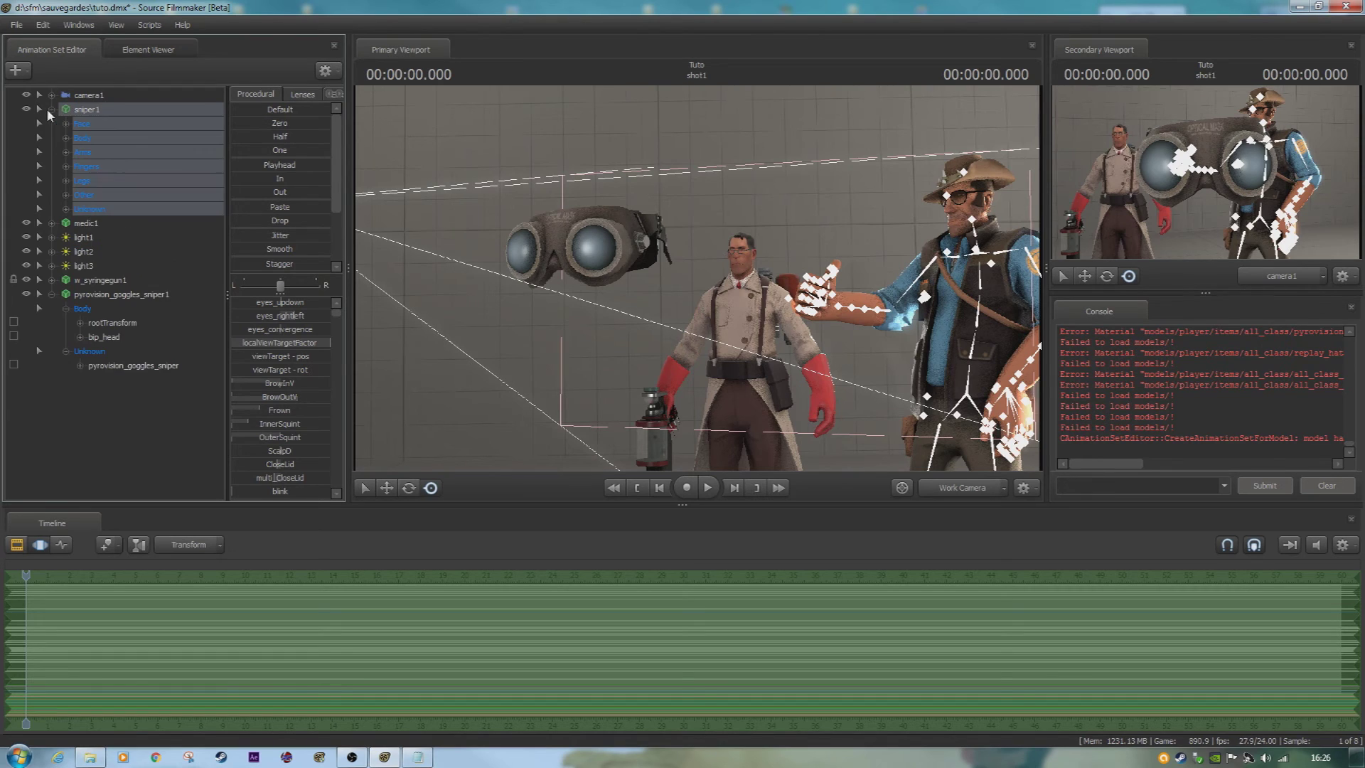
pyautogui.click(70, 138)
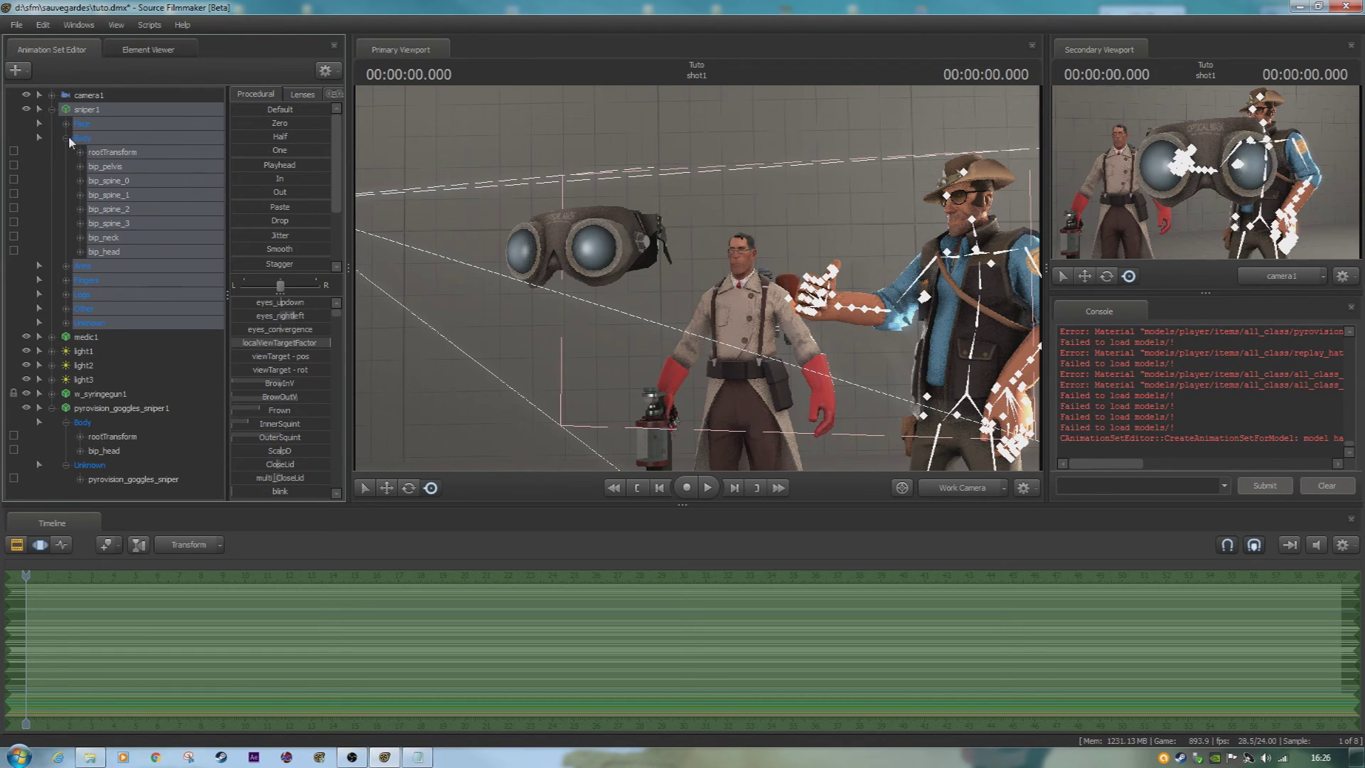
pyautogui.click(118, 139)
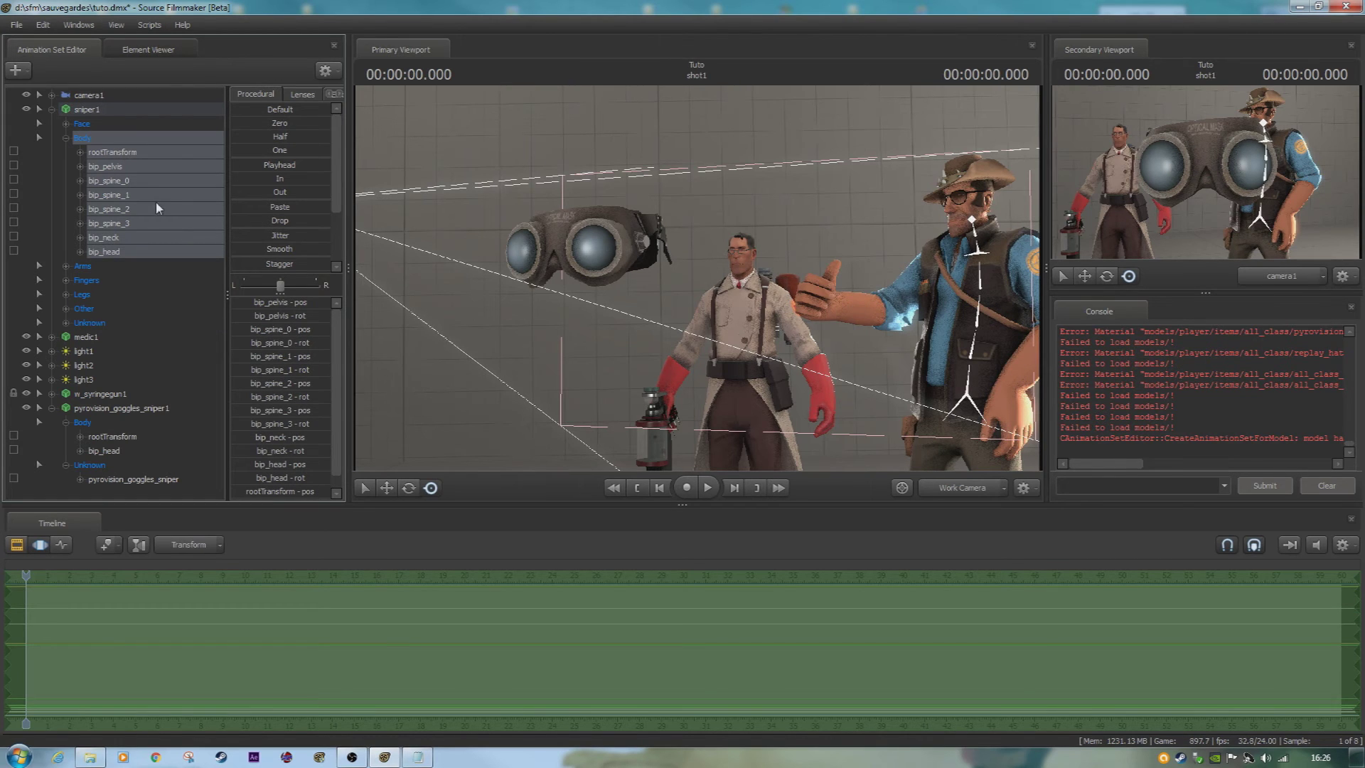
pyautogui.click(107, 253)
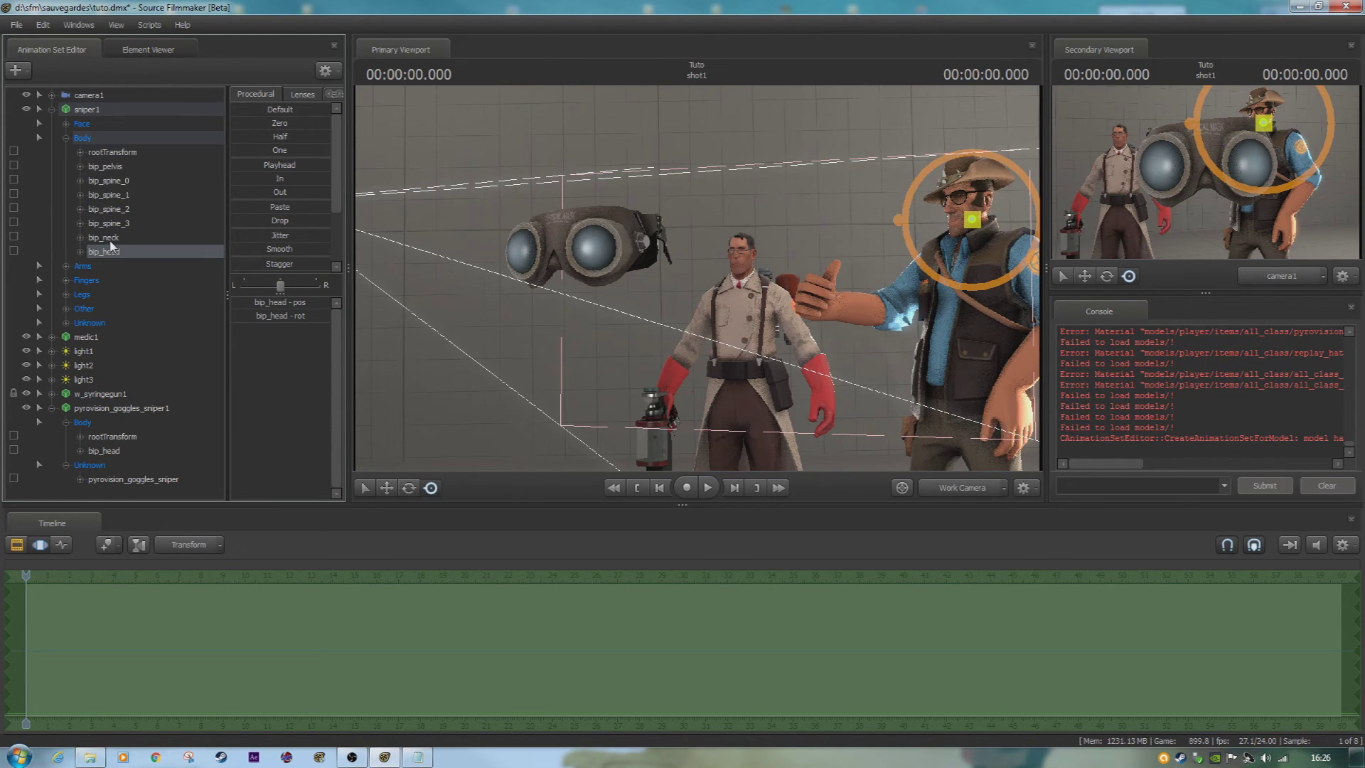
pyautogui.moveTo(102, 252); pyautogui.dragTo(108, 454)
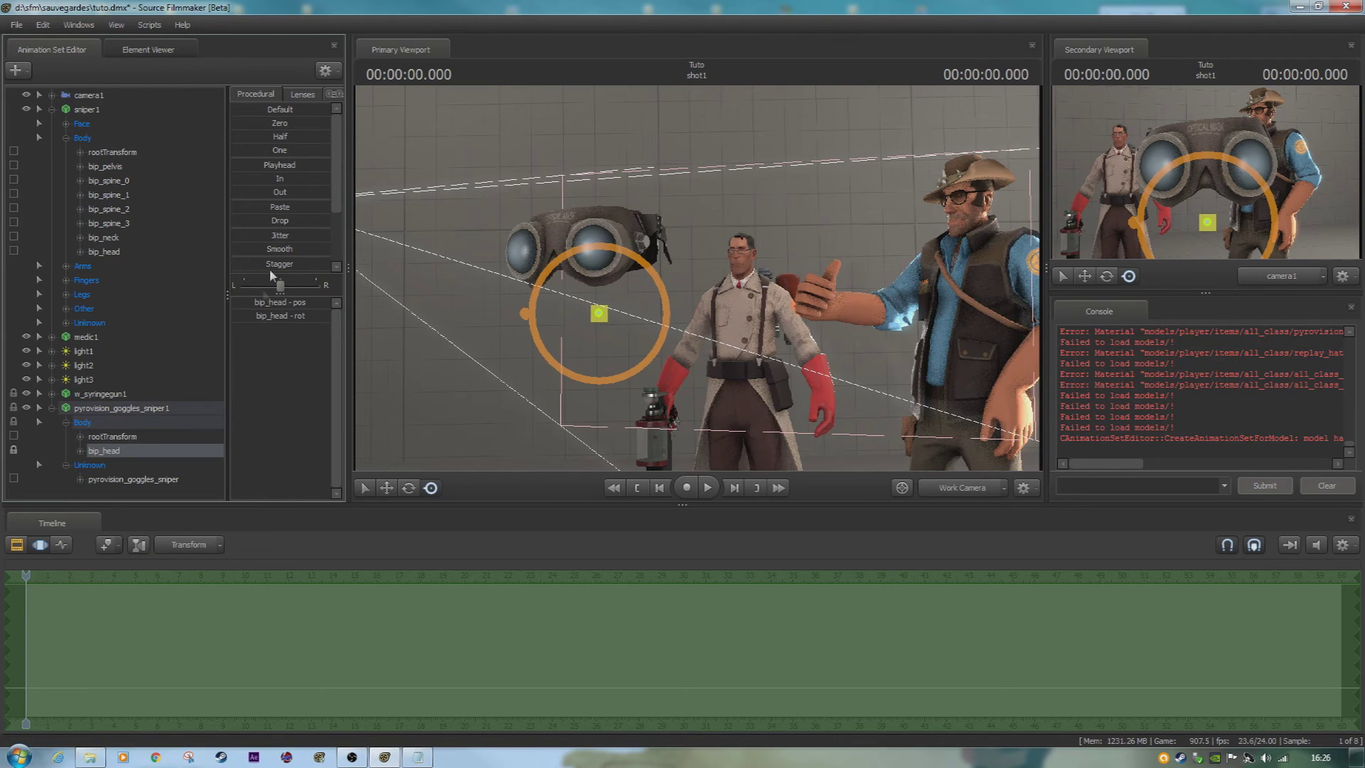
pyautogui.click(246, 125)
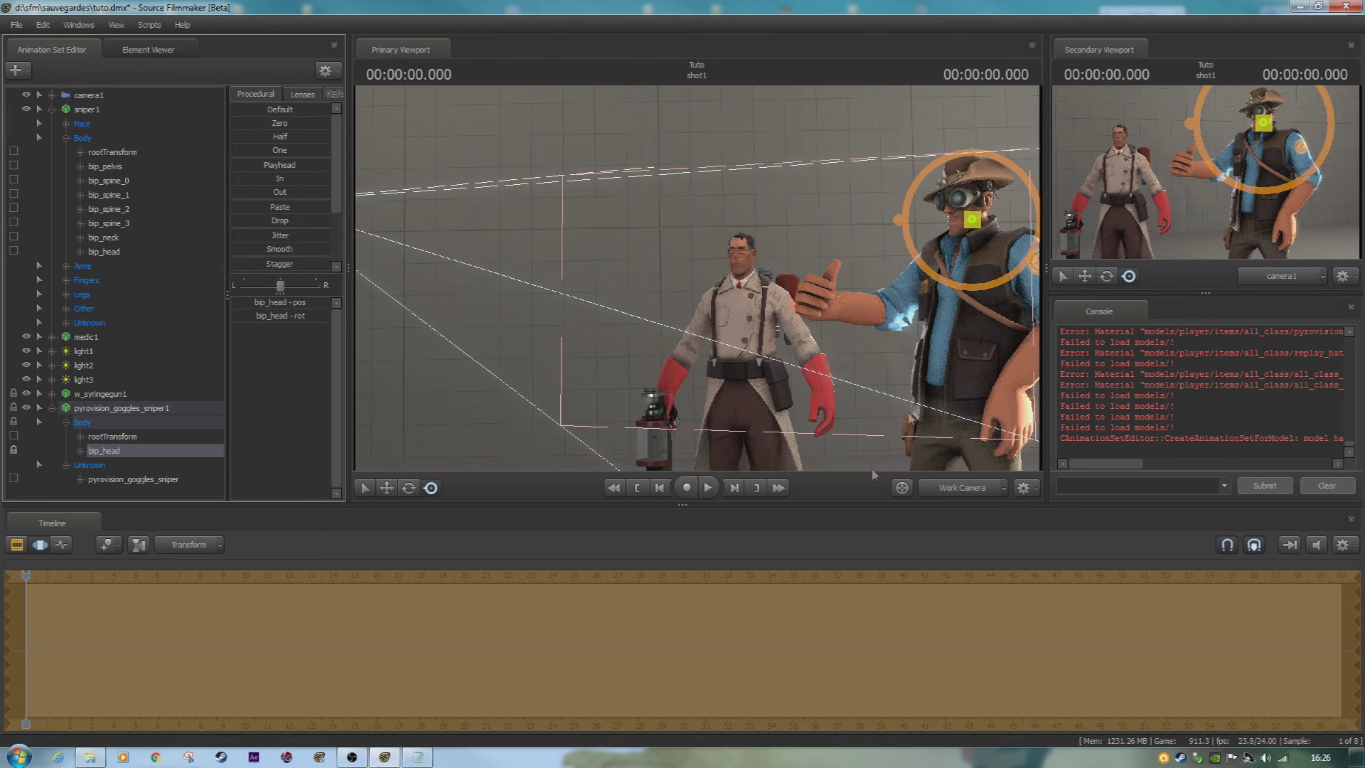
# - Unlock the goggles' bip_head, undo its zeroing, and collapse sniper1's Body group
pyautogui.click(13, 450)
pyautogui.moveTo(619, 289); pyautogui.dragTo(702, 290)
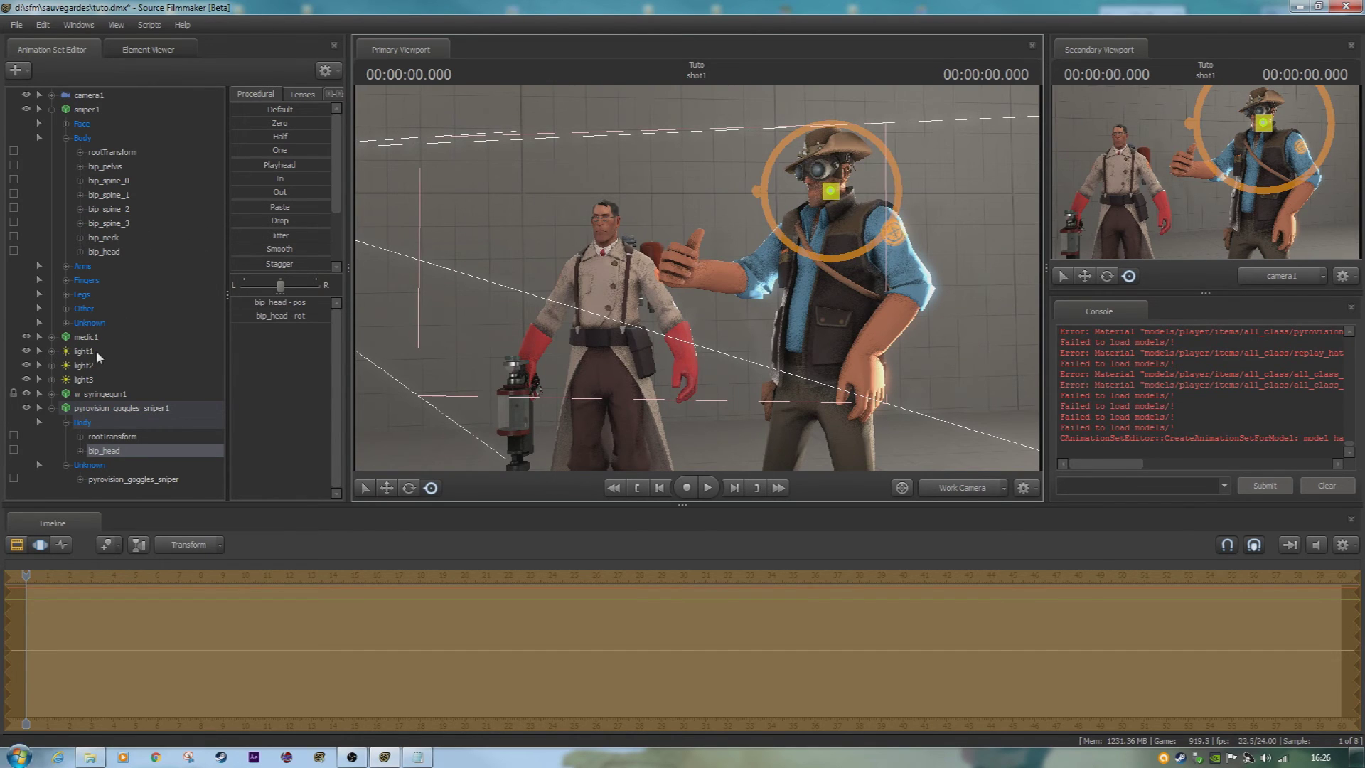
pyautogui.hotkey('ctrl', 'z')
pyautogui.click(16, 450)
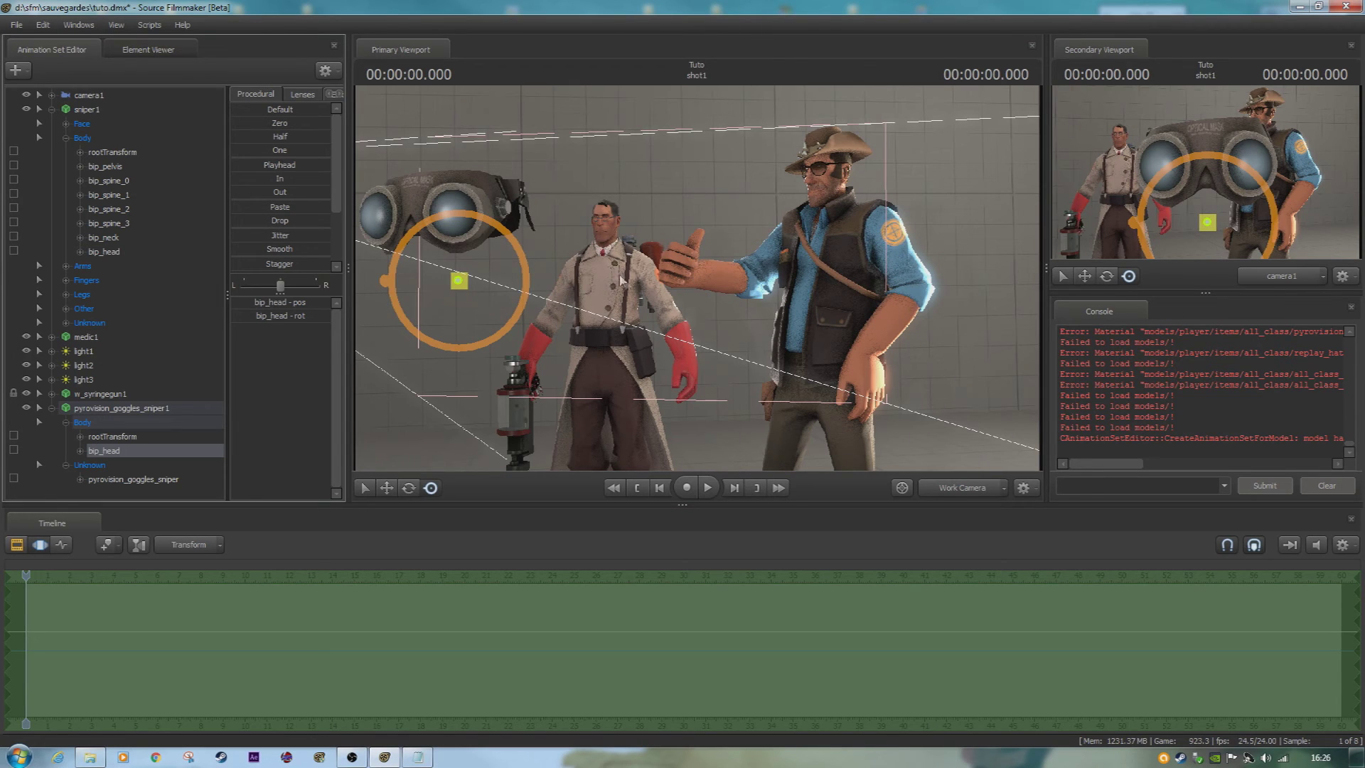
pyautogui.click(66, 138)
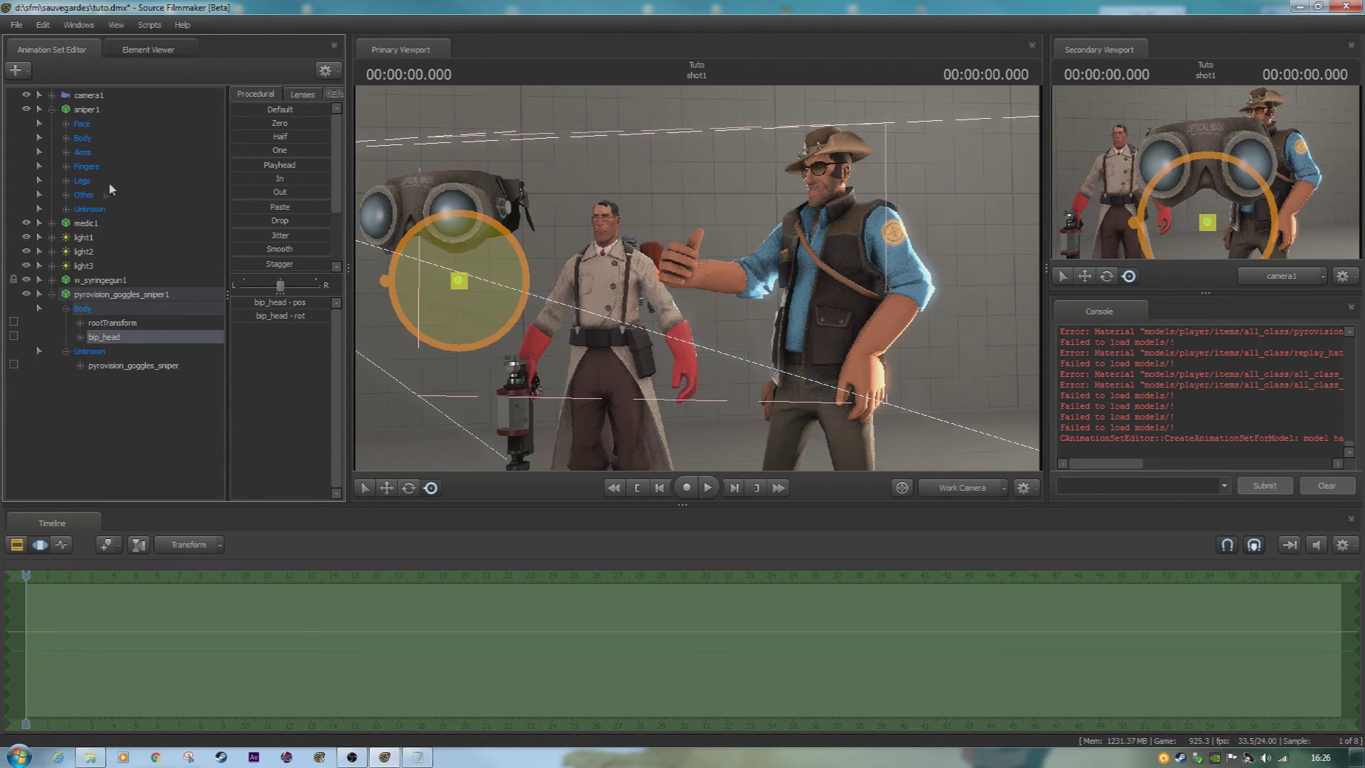
# - Pose the sniper's left arm by rotating bip_lowerArm_L and bip_hand_L so the hand is raised before the chest
pyautogui.press('ctrl')
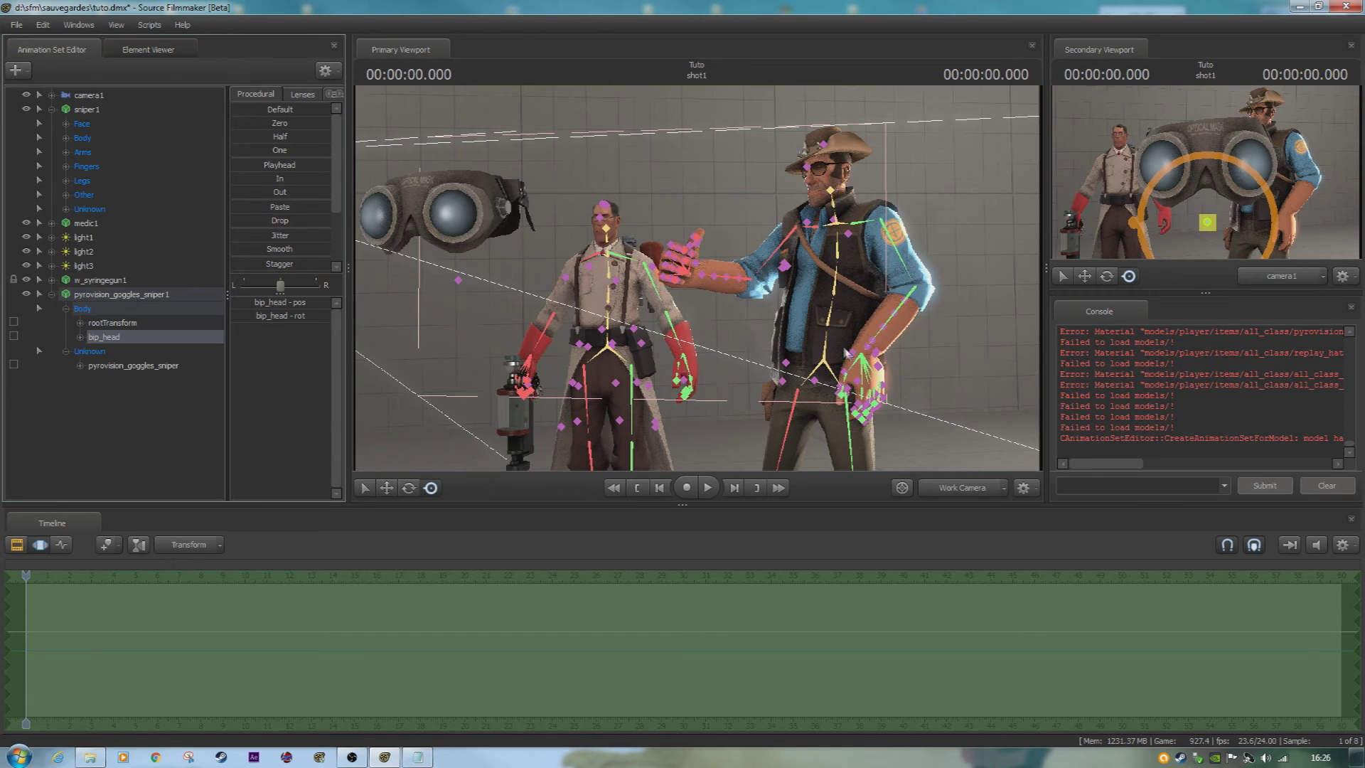
pyautogui.click(862, 363)
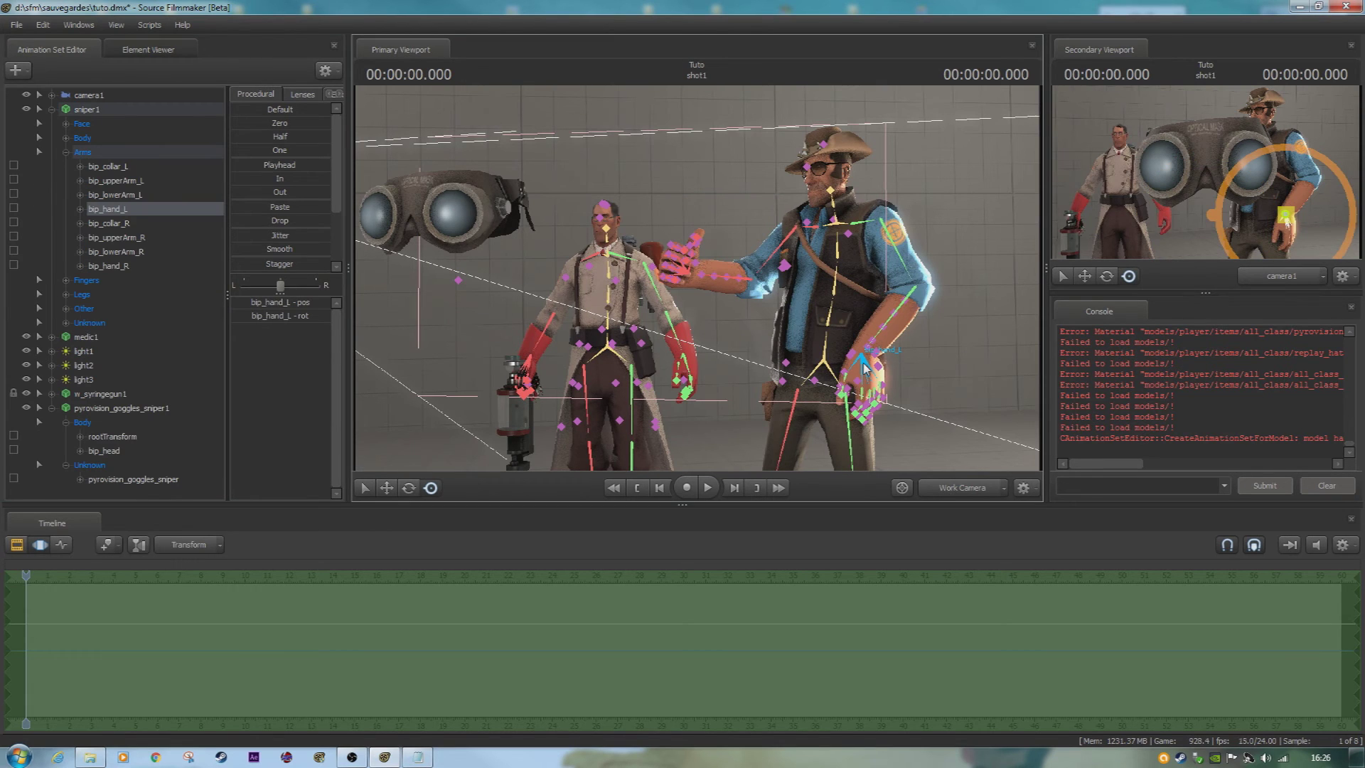
pyautogui.click(910, 304)
pyautogui.moveTo(910, 304); pyautogui.dragTo(904, 254)
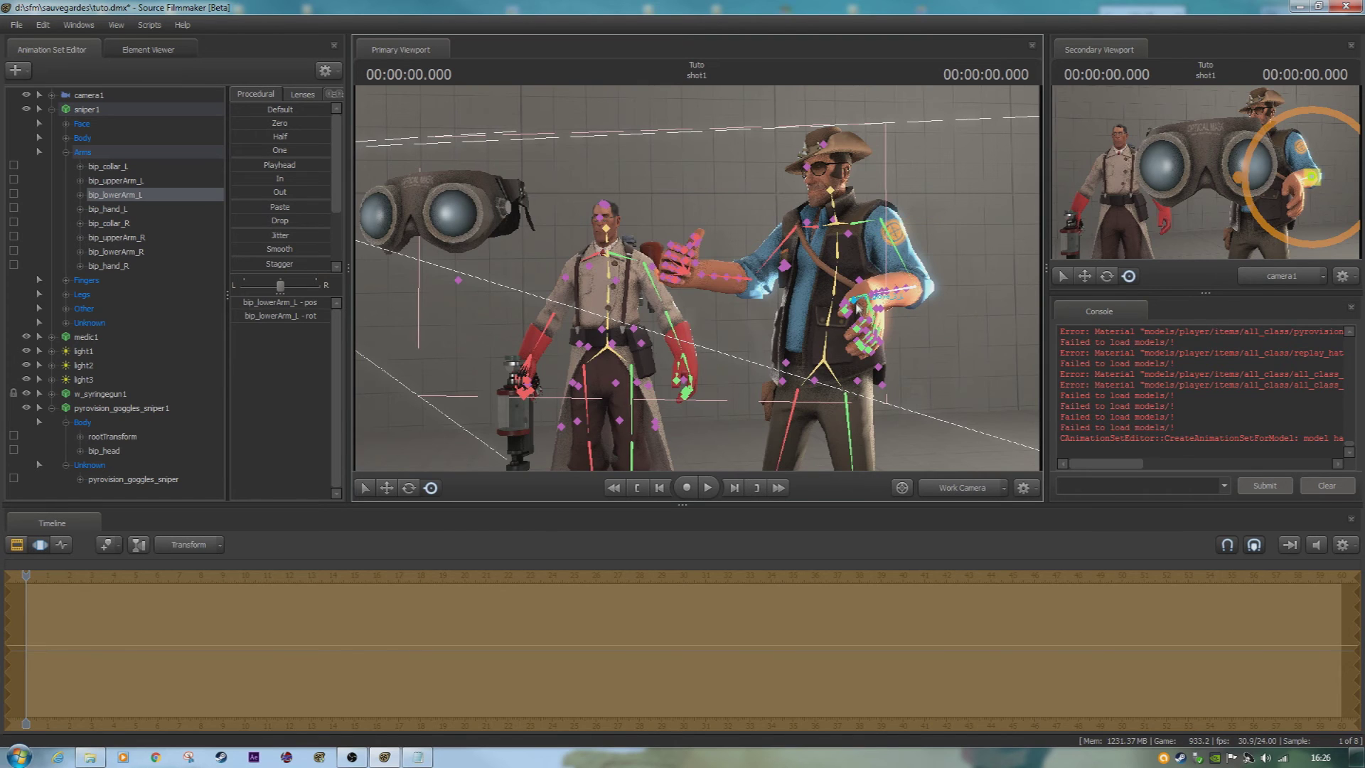
pyautogui.click(843, 328)
pyautogui.moveTo(839, 330); pyautogui.dragTo(836, 257)
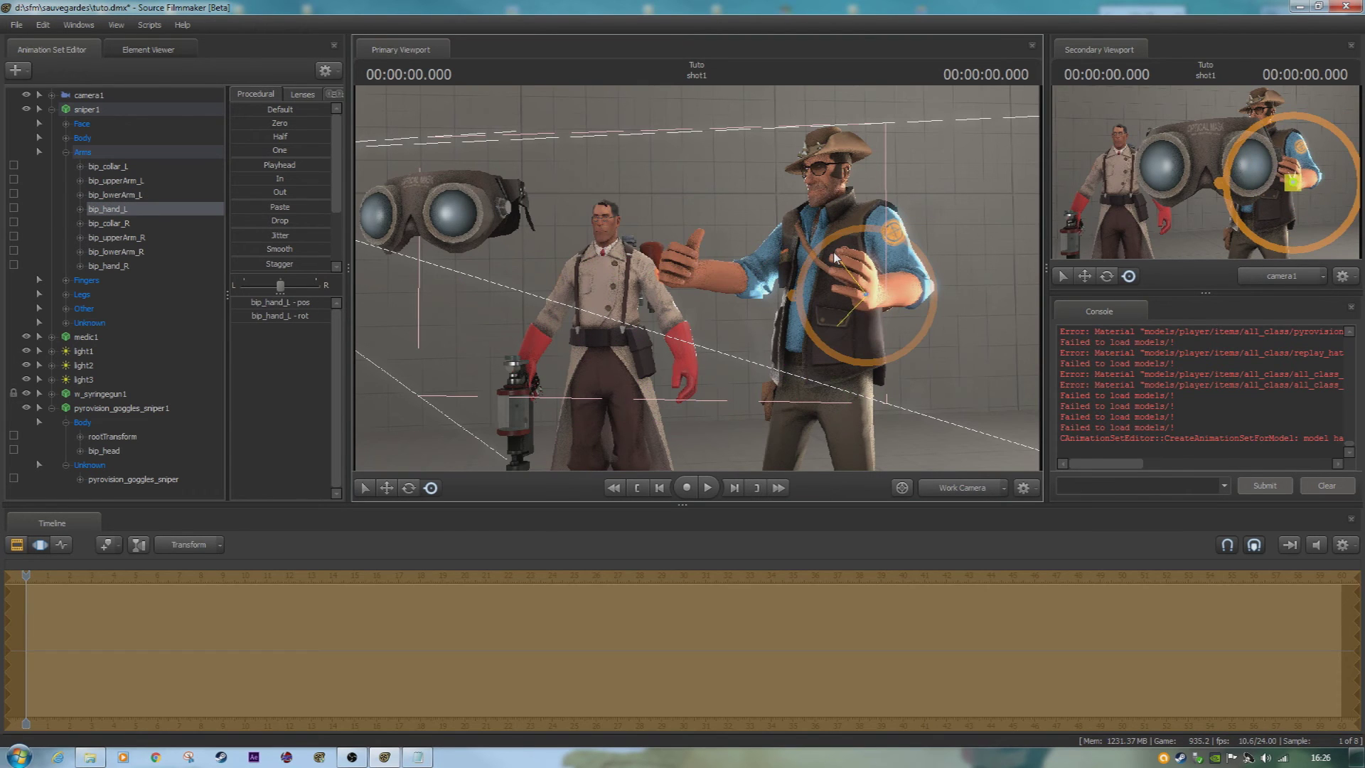
# - Lock pyrovision_goggles_sniper1's bip_head to sniper1's bip_hand_L and leave the goggles' bip_head selected
pyautogui.press('a')
pyautogui.moveTo(700, 264)
pyautogui.mouseDown()
pyautogui.moveTo(946, 264)
pyautogui.moveTo(698, 284)
pyautogui.mouseUp()
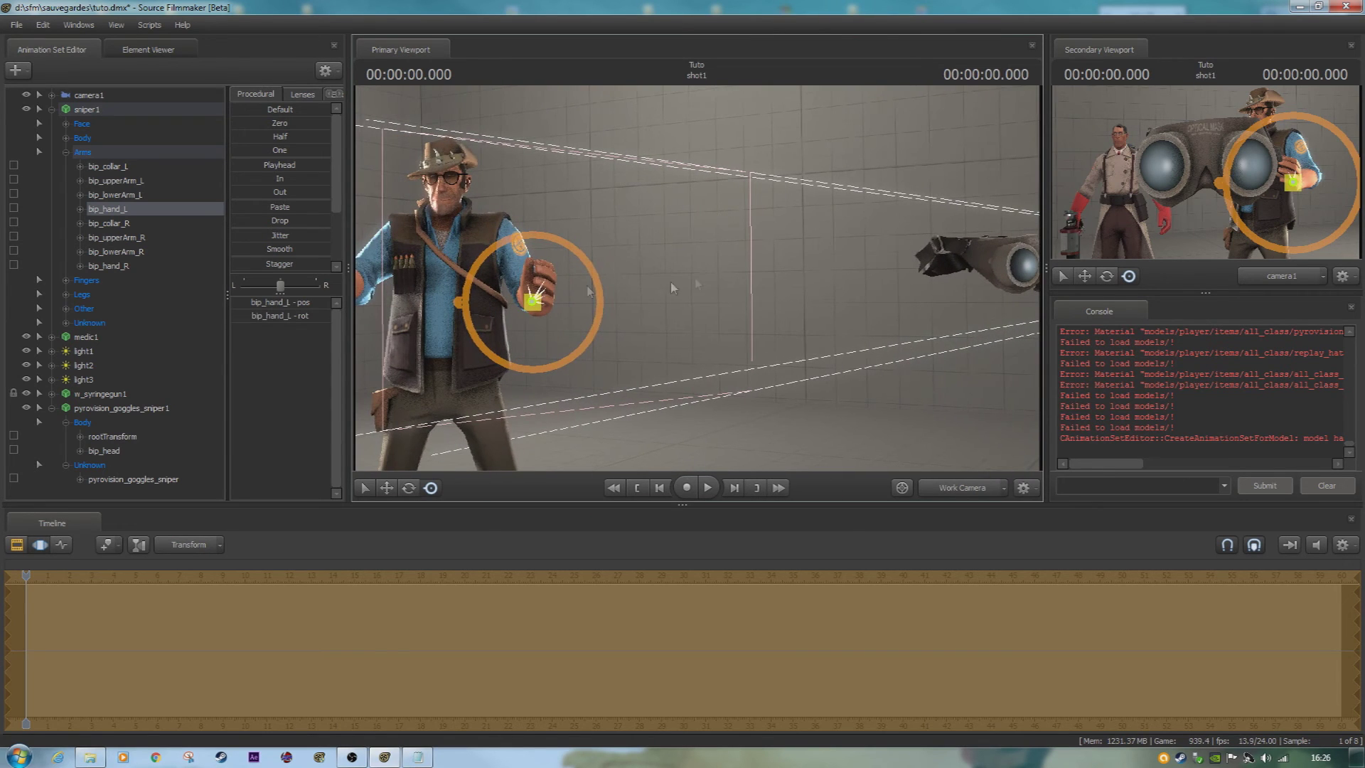
pyautogui.click(101, 212)
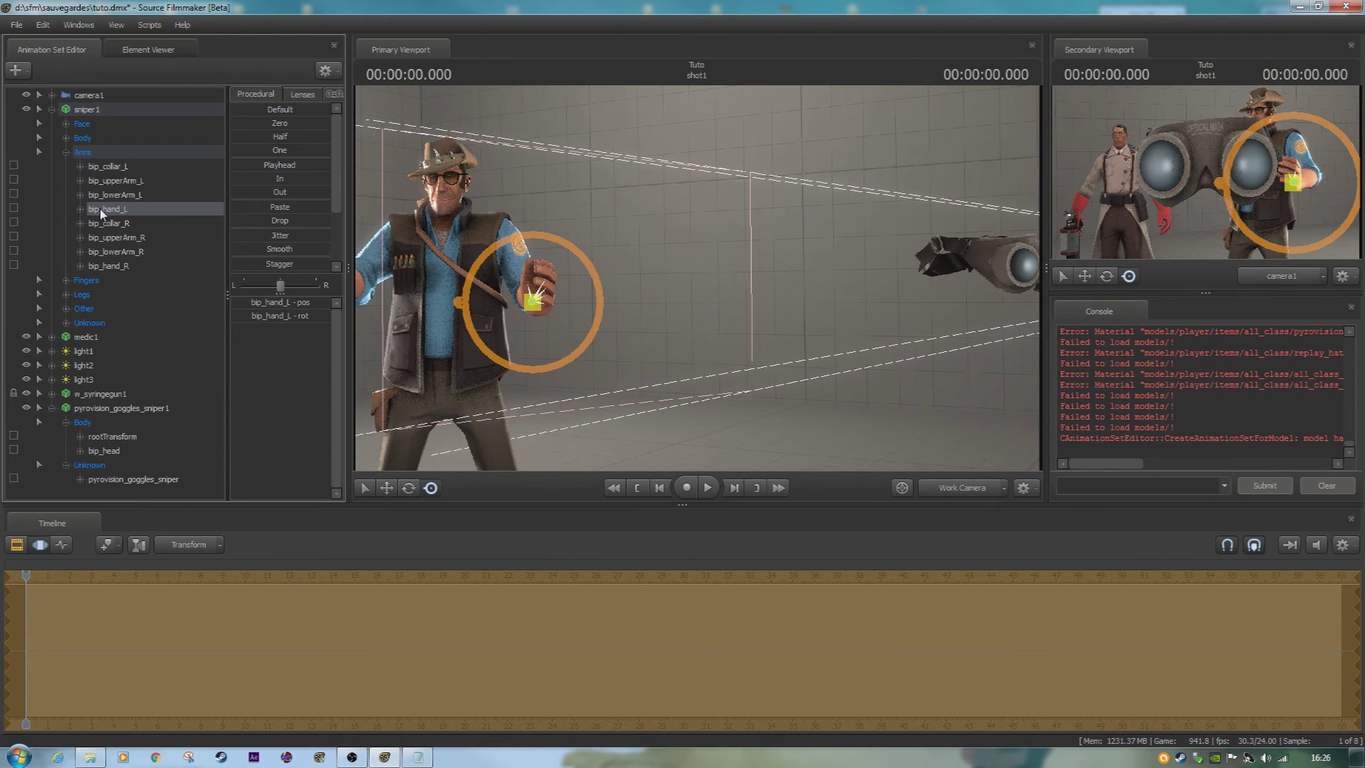
pyautogui.click(119, 448)
pyautogui.press('f')
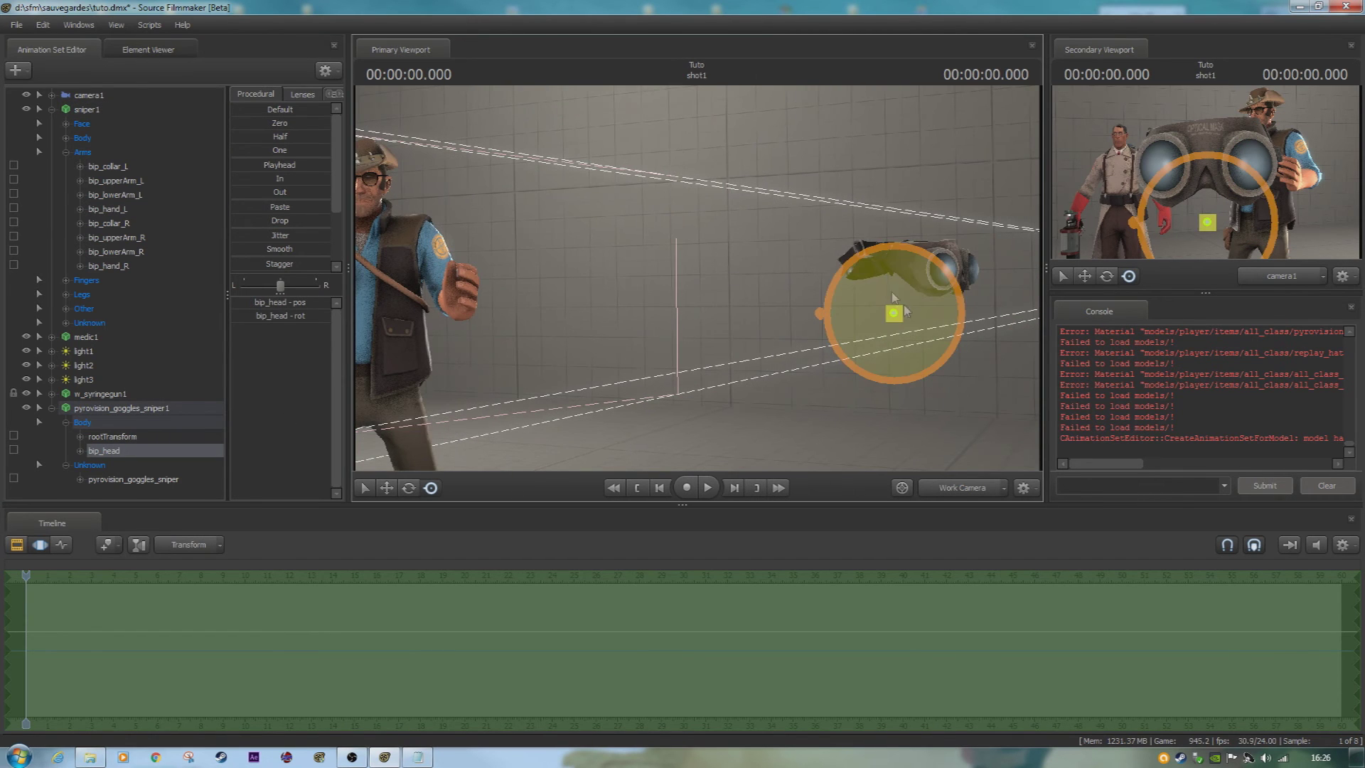
pyautogui.press('ctrl')
pyautogui.moveTo(883, 354); pyautogui.dragTo(967, 355)
pyautogui.press('ctrl')
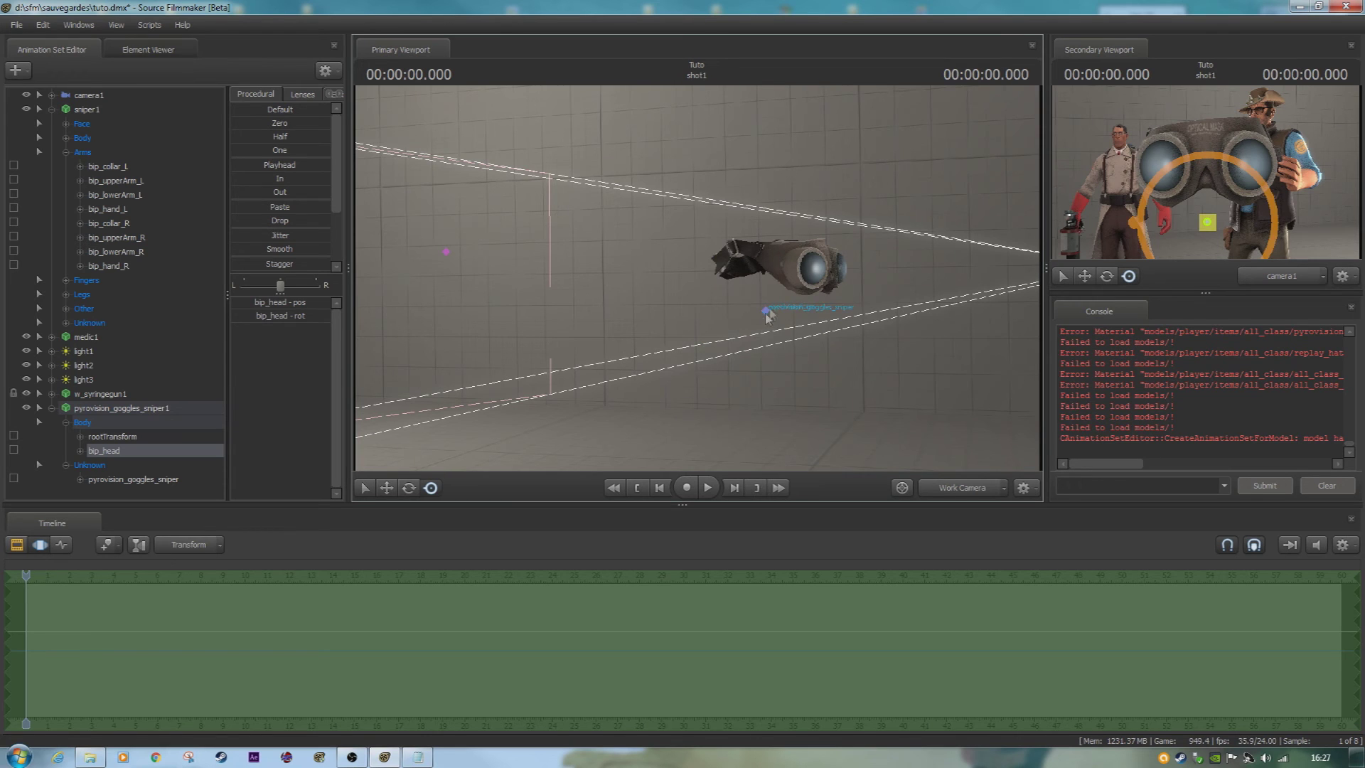
pyautogui.moveTo(509, 359); pyautogui.dragTo(182, 364)
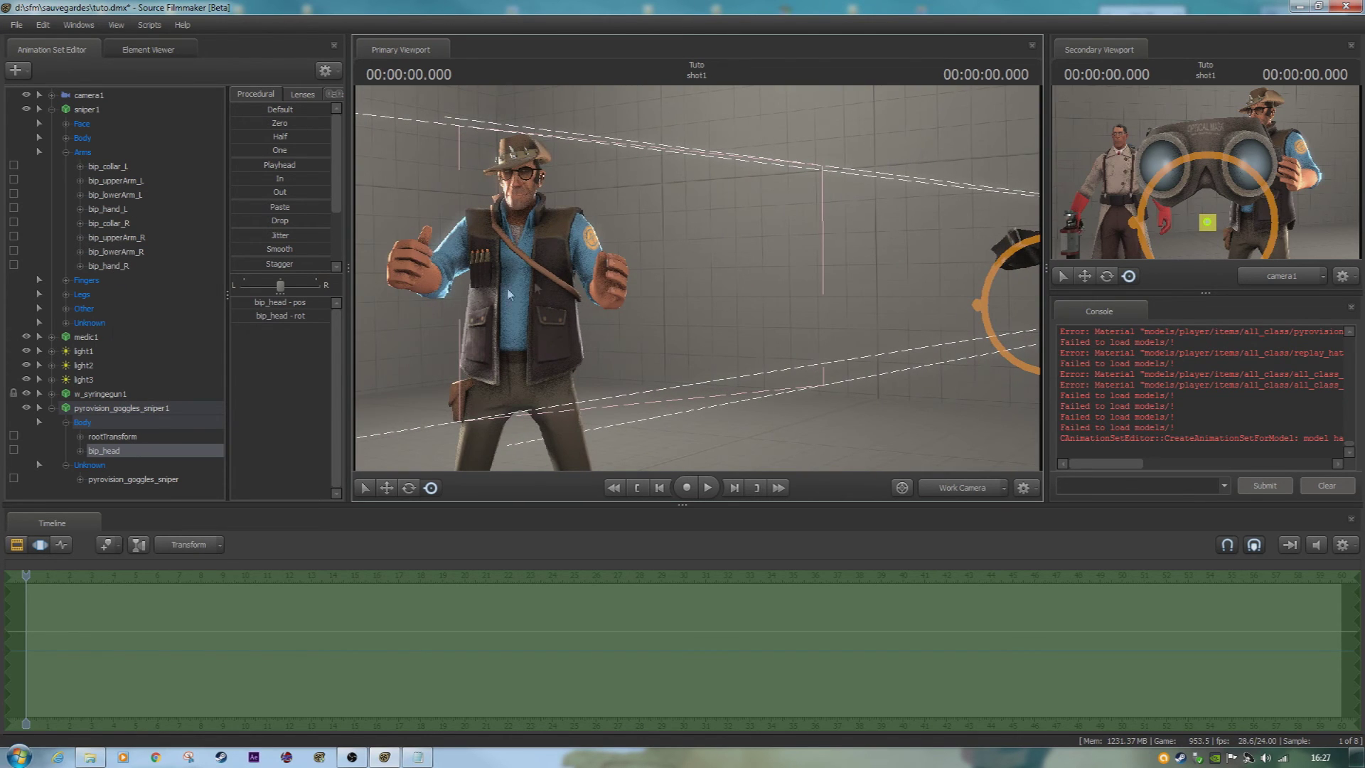
pyautogui.click(613, 290)
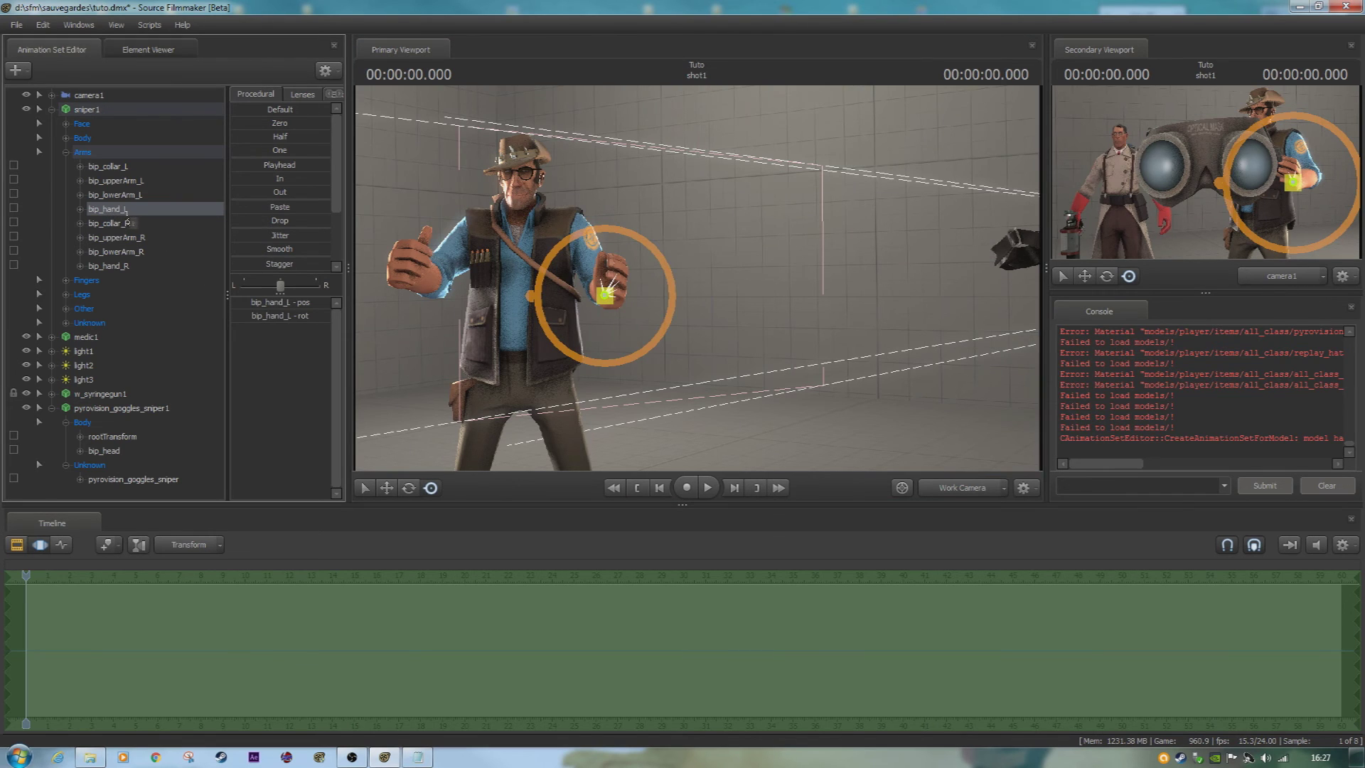
pyautogui.moveTo(159, 227); pyautogui.dragTo(115, 455)
pyautogui.click(113, 451)
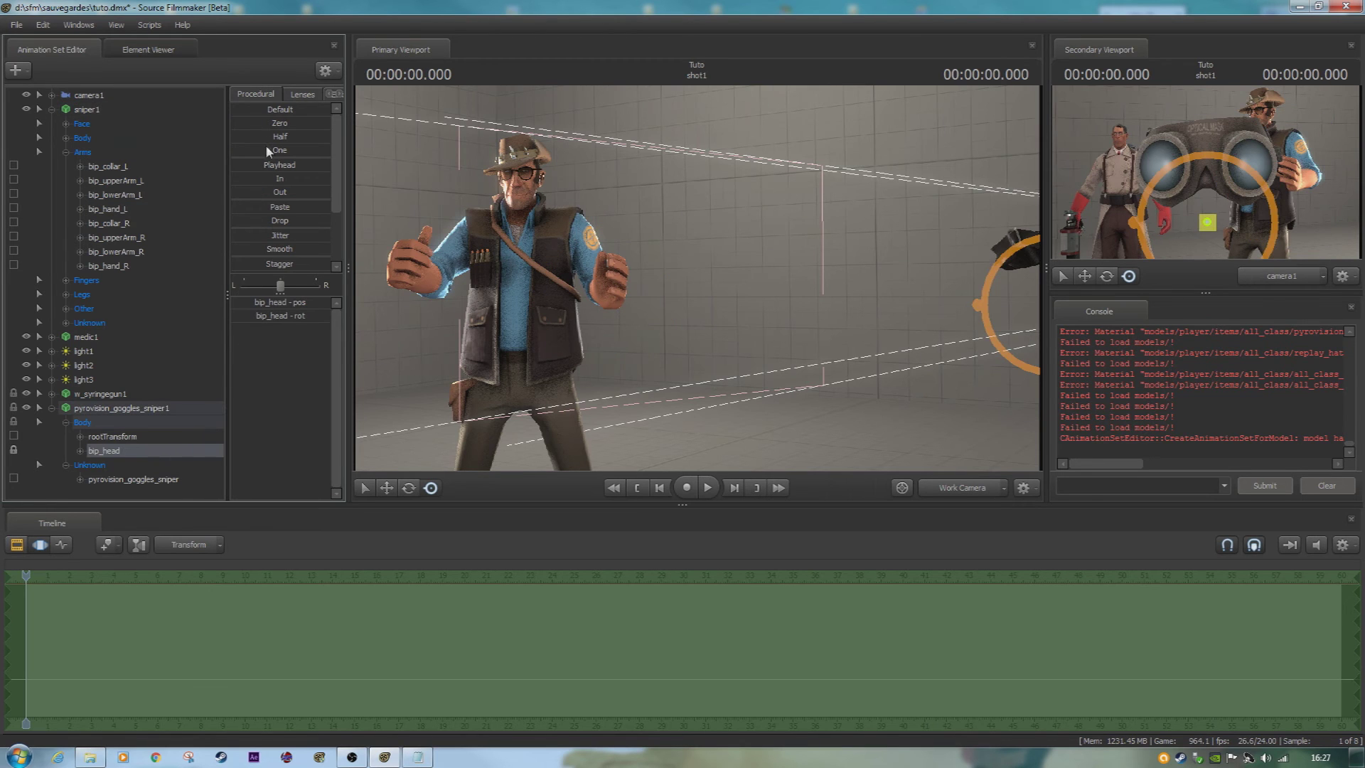
# - Zero the goggles' bip_head to snap them into the sniper's left hand, and rotate bip_upperArm_L to raise the arm and test the attachment
pyautogui.click(237, 123)
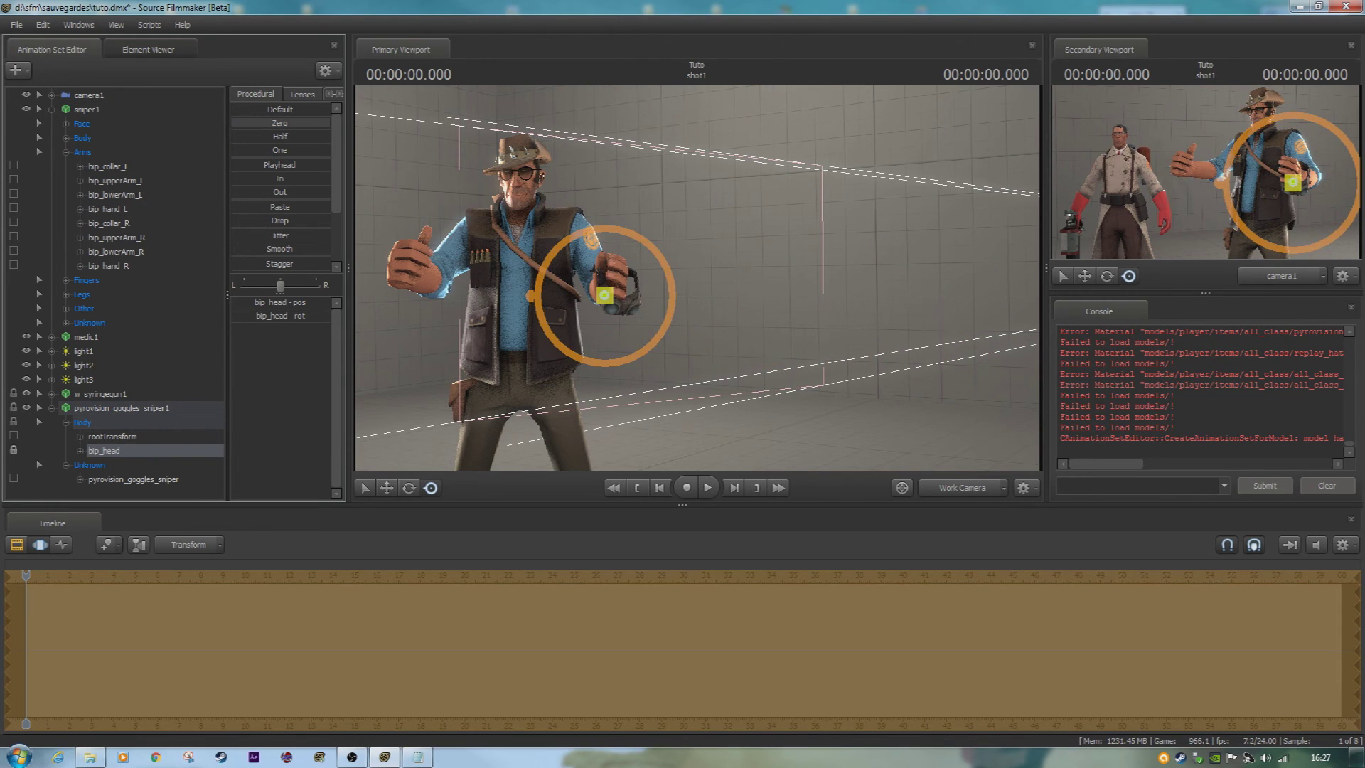
pyautogui.moveTo(678, 277)
pyautogui.mouseDown()
pyautogui.moveTo(647, 277)
pyautogui.moveTo(677, 277)
pyautogui.mouseUp()
pyautogui.keyDown('ctrl'); pyautogui.click(677, 277); pyautogui.keyUp('ctrl')
pyautogui.click(677, 277)
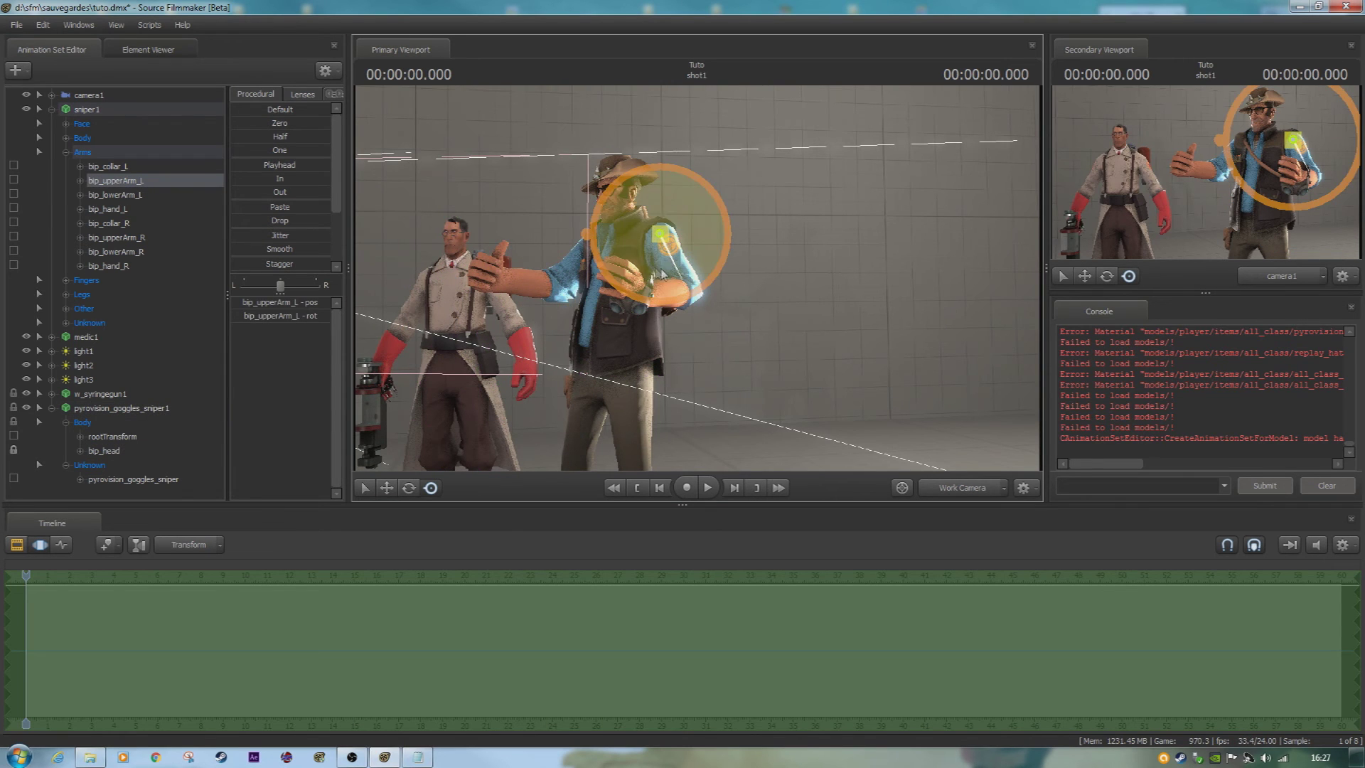
pyautogui.moveTo(664, 211); pyautogui.dragTo(655, 180)
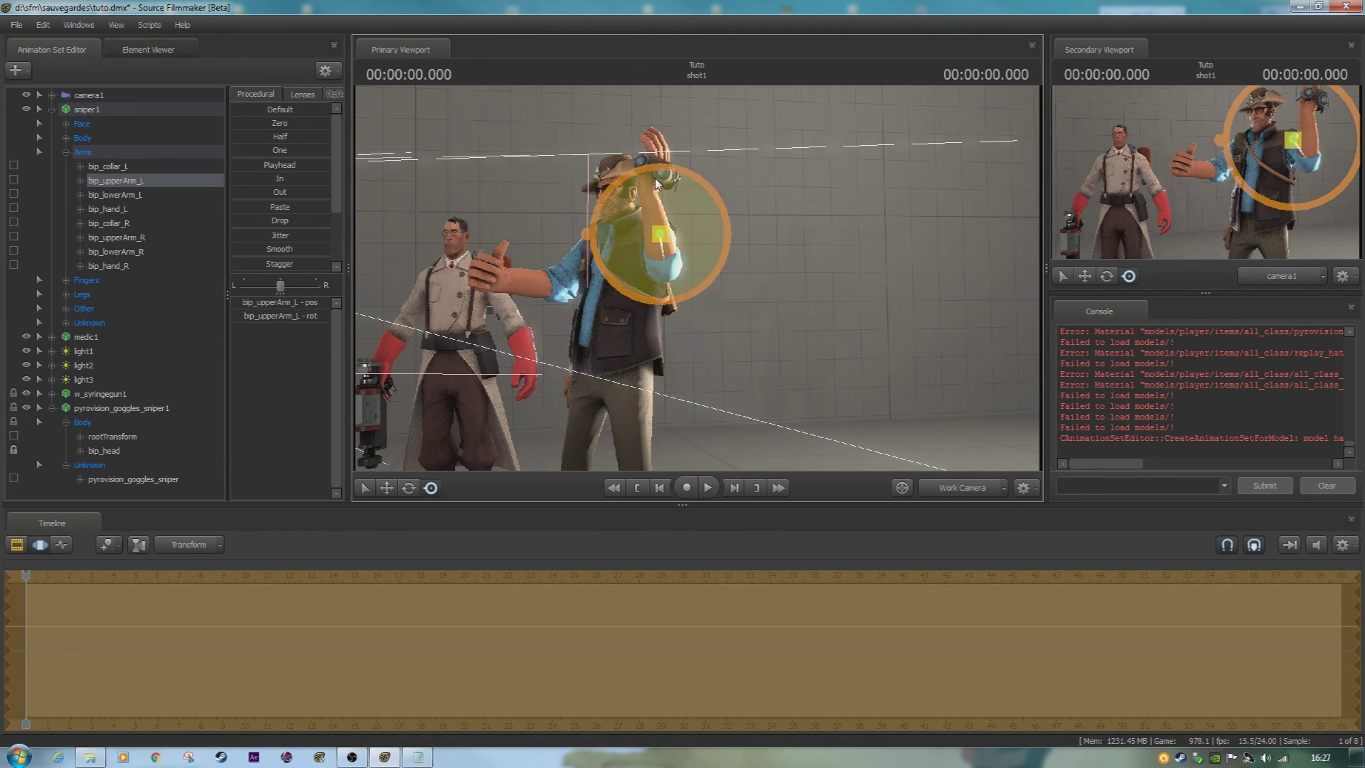
# - Undo the sniper's left-arm posing and the goggles' lock to bip_hand_L, and delete the pyrovision_goggles_sniper1 animation set
pyautogui.hotkey('ctrl', 'z')
pyautogui.hotkey('ctrl', 'z')
pyautogui.hotkey('ctrl', 'z')
pyautogui.hotkey('ctrl', 'y')
pyautogui.hotkey('ctrl', 'z')
pyautogui.hotkey('ctrl', 'z')
pyautogui.hotkey('ctrl', 'z')
pyautogui.hotkey('ctrl', 'z')
pyautogui.hotkey('ctrl', 'z')
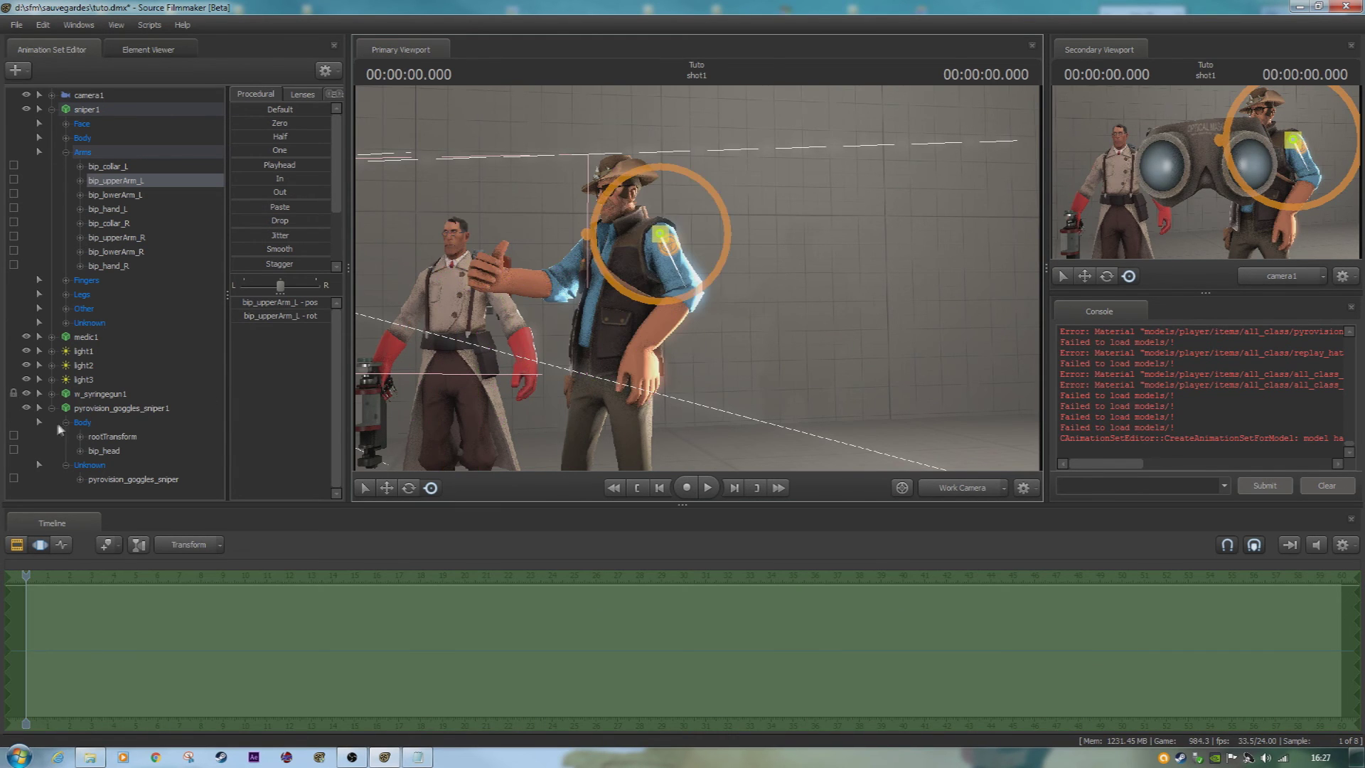
pyautogui.rightClick(119, 409)
pyautogui.click(168, 440)
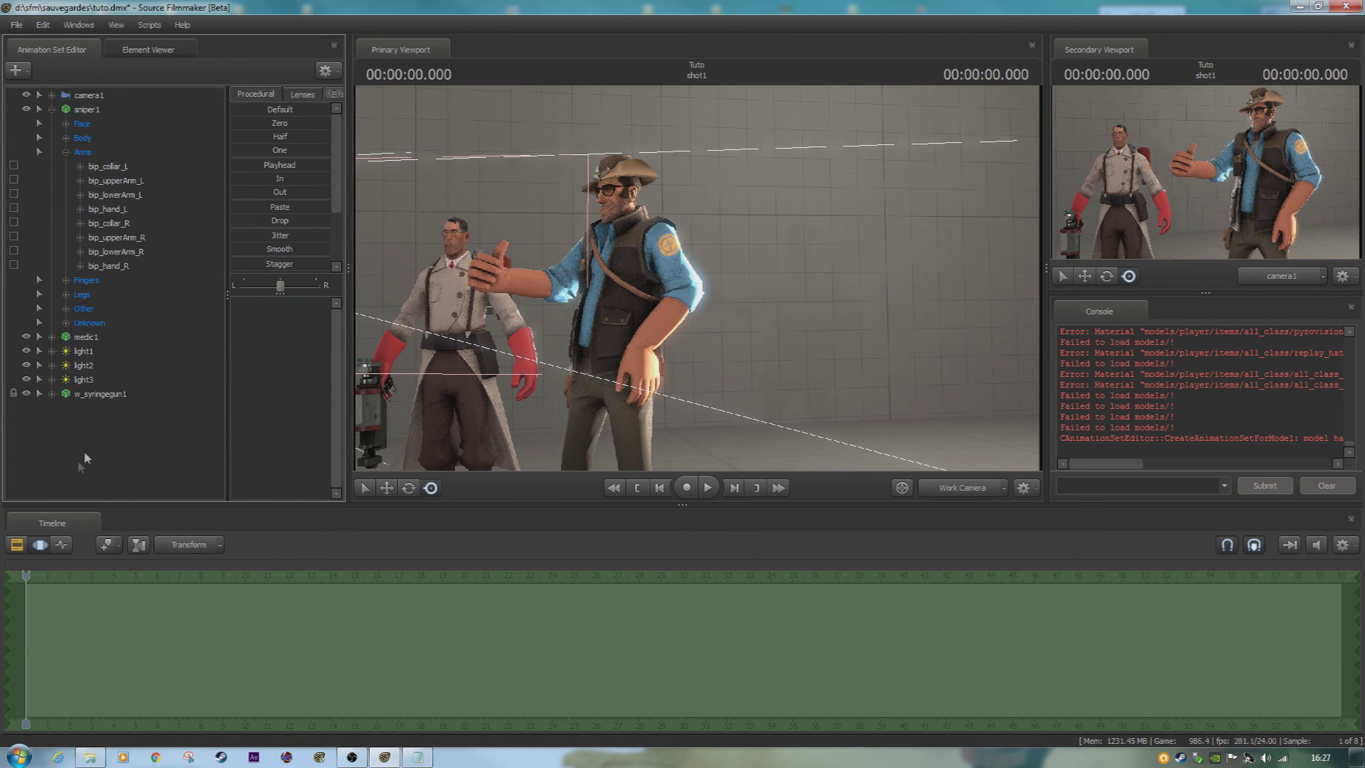
pyautogui.rightClick(121, 466)
pyautogui.click(142, 475)
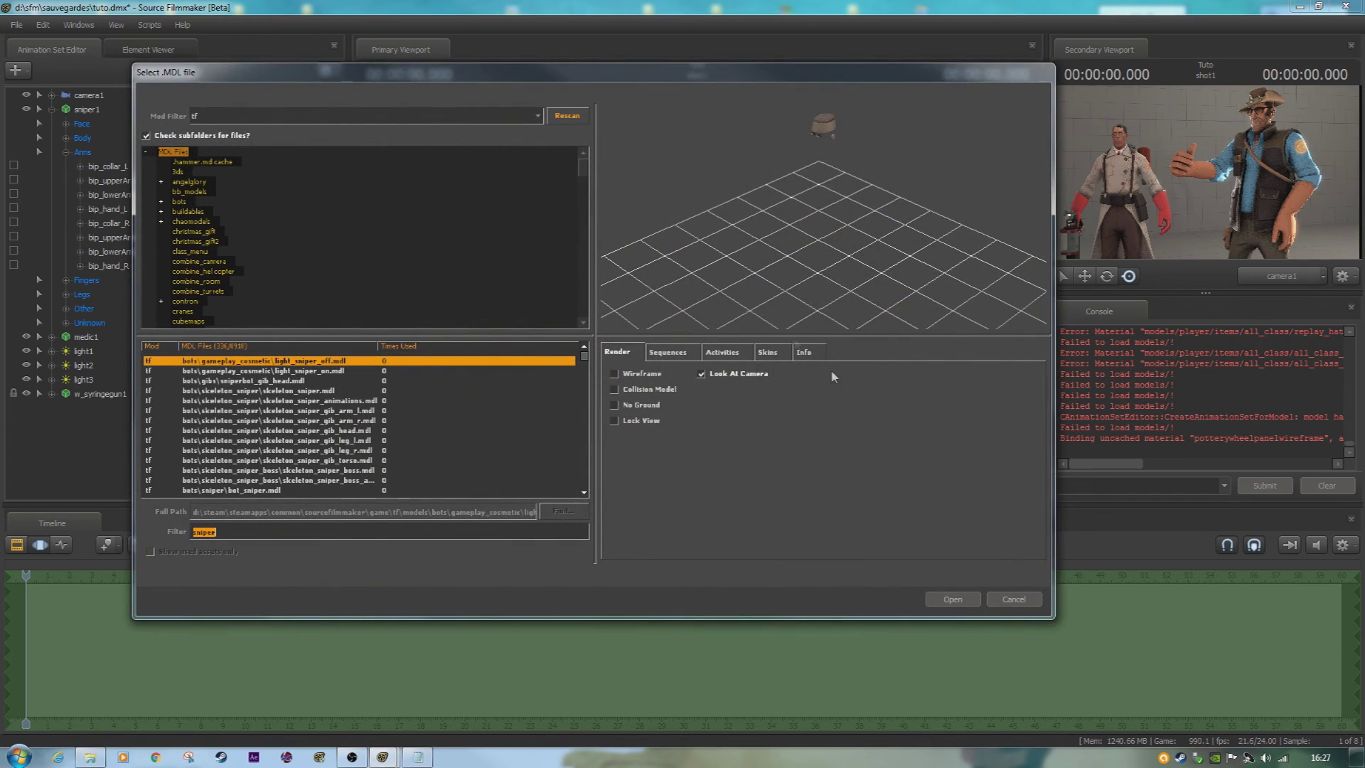
pyautogui.click(1010, 588)
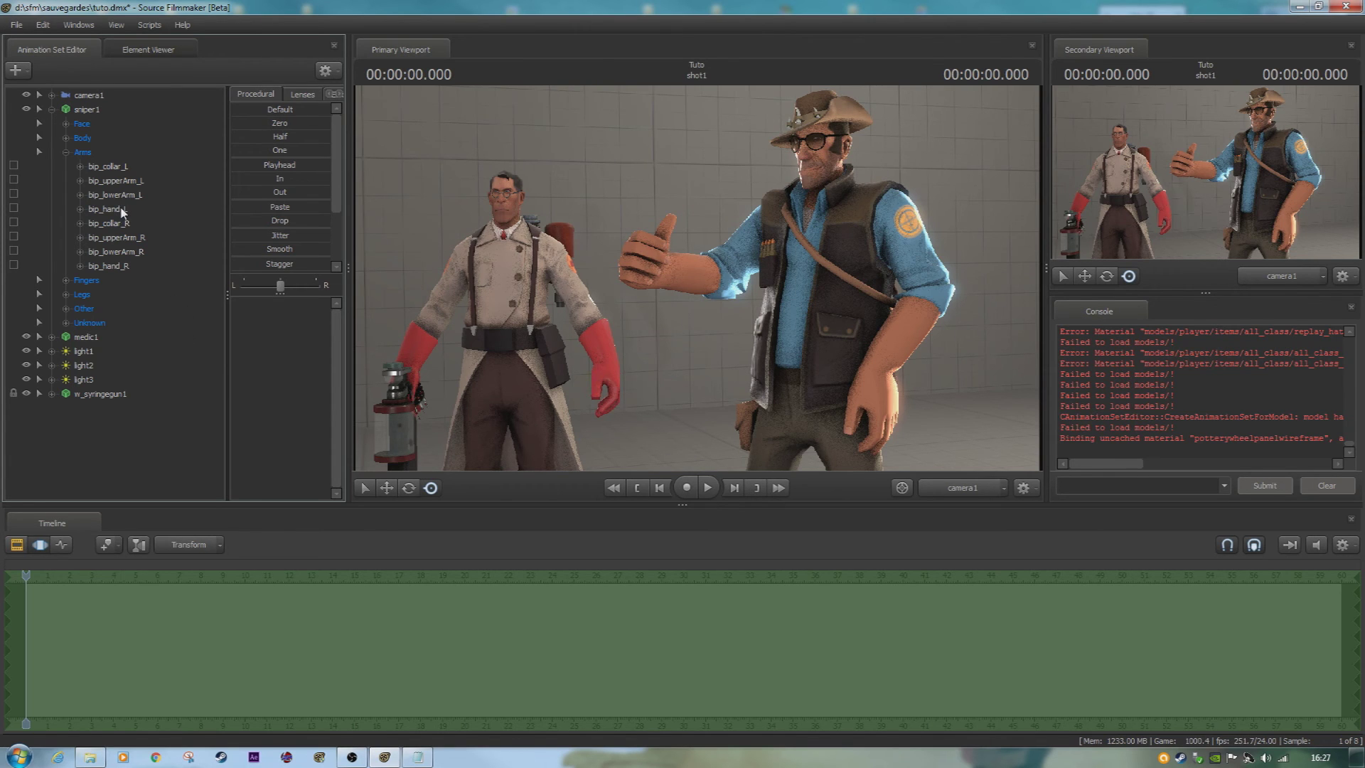
# - Try to lock sniper1's rootTransform to medic1's rootTransform from their Body groups and zero it
pyautogui.click(52, 337)
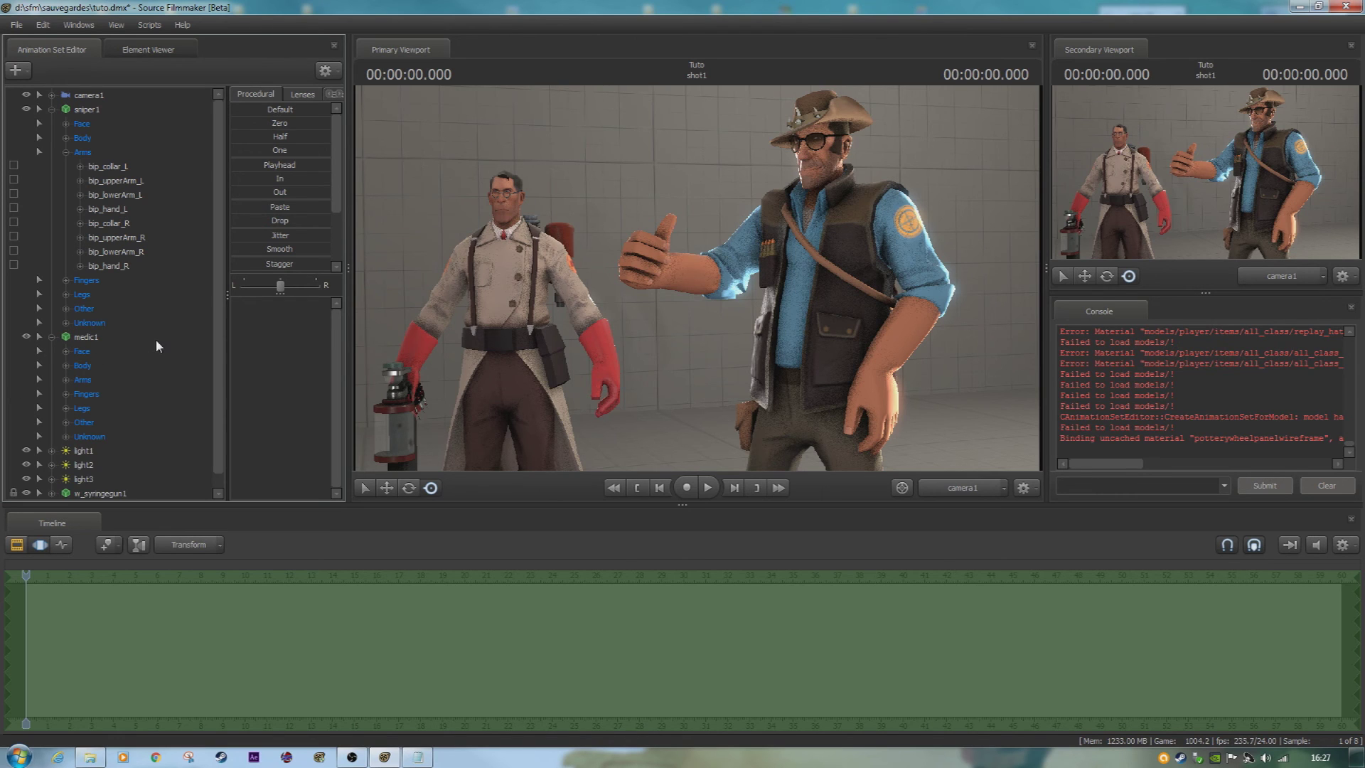
pyautogui.doubleClick(83, 365)
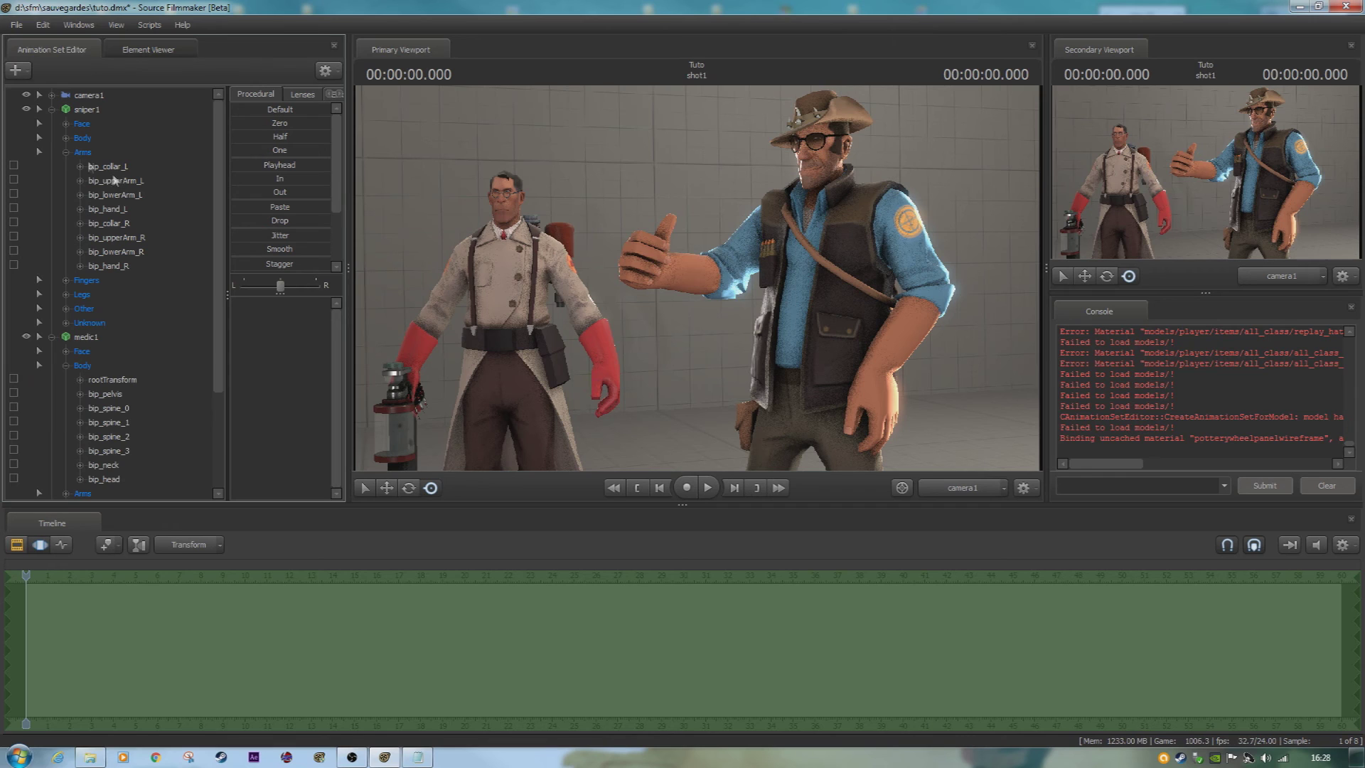
pyautogui.click(66, 152)
pyautogui.click(66, 138)
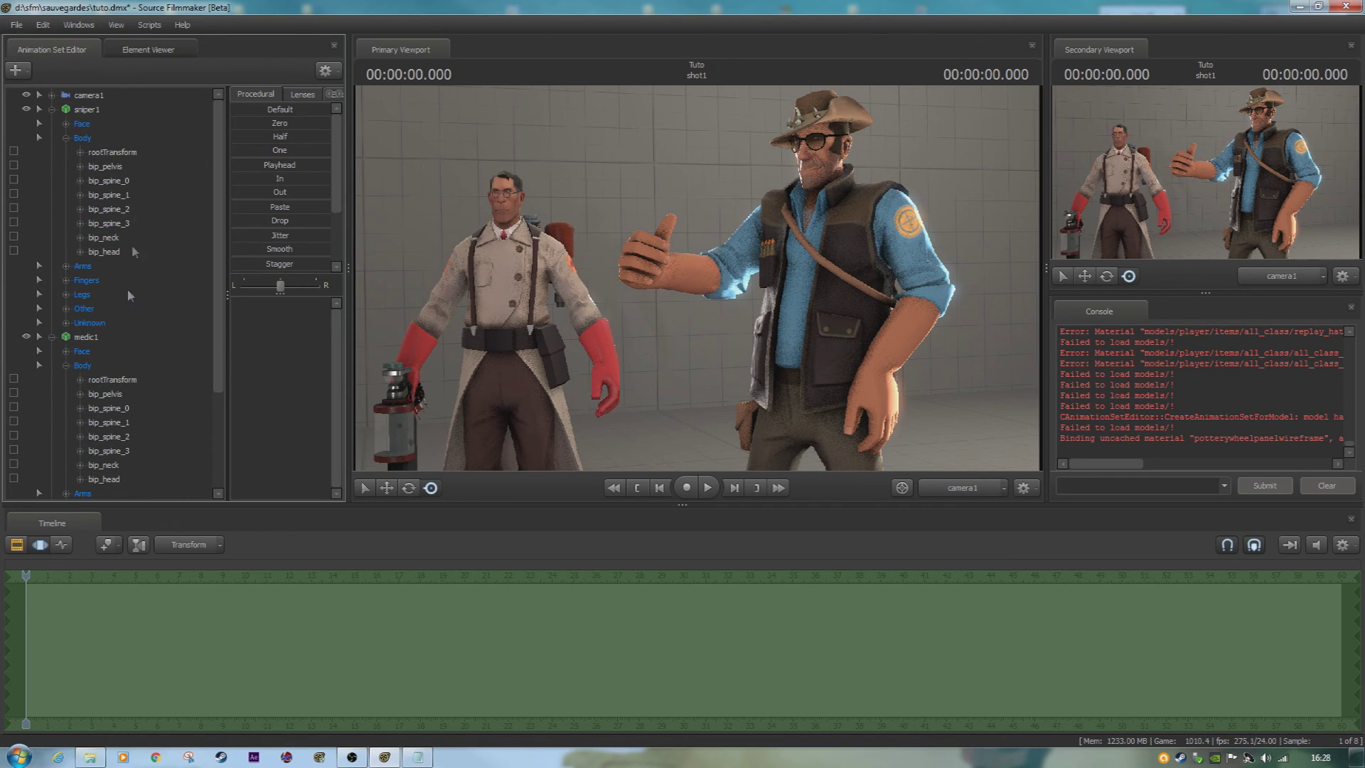
pyautogui.click(103, 152)
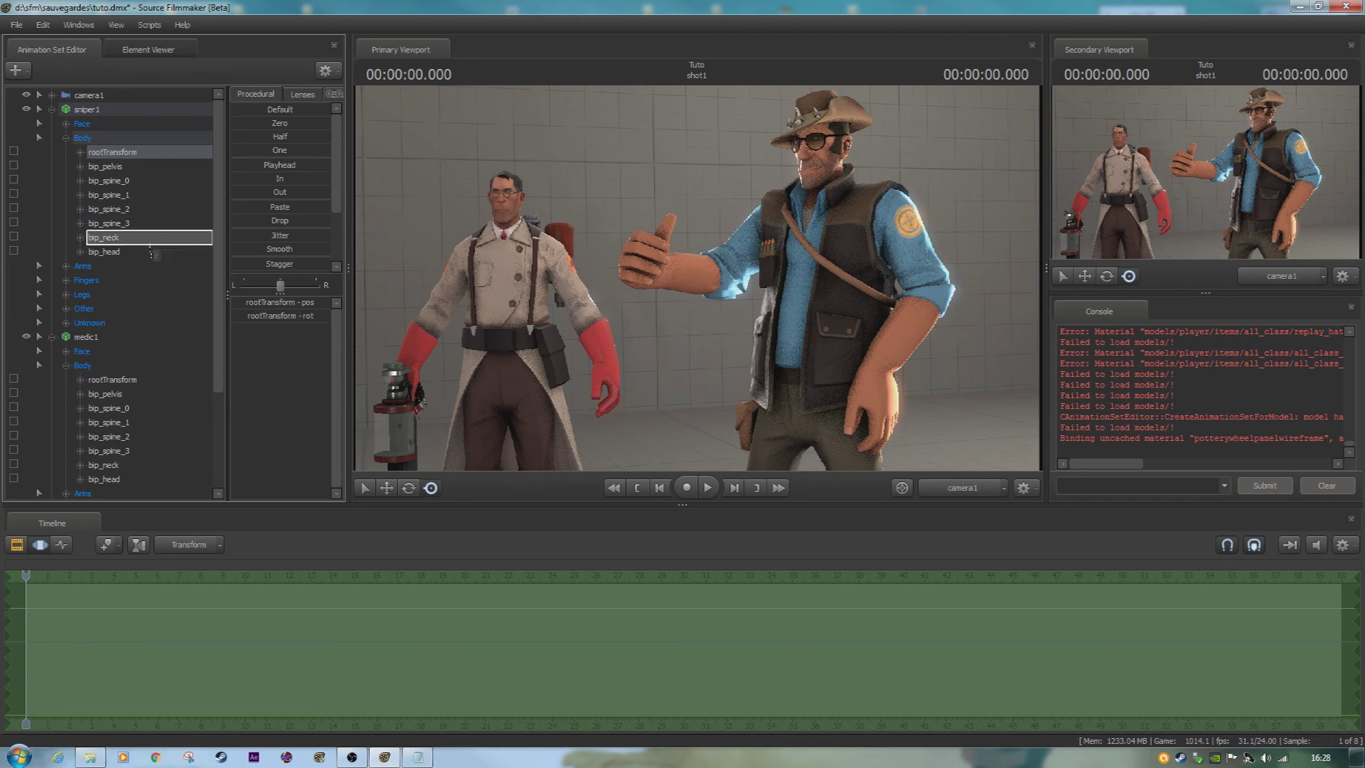
pyautogui.click(141, 379)
pyautogui.click(245, 119)
pyautogui.moveTo(328, 123); pyautogui.dragTo(233, 123)
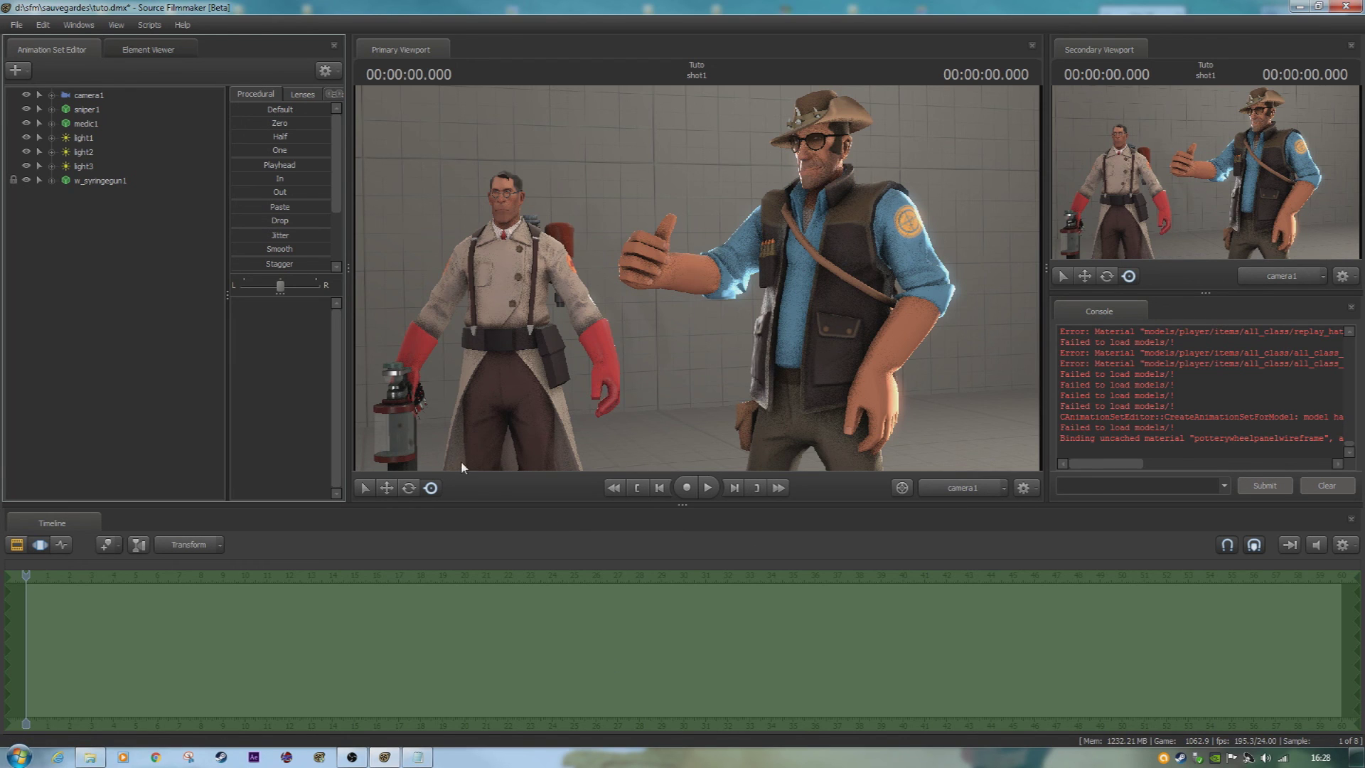
# - Switch the timeline to the Clip Editor to show shot1
pyautogui.click(16, 545)
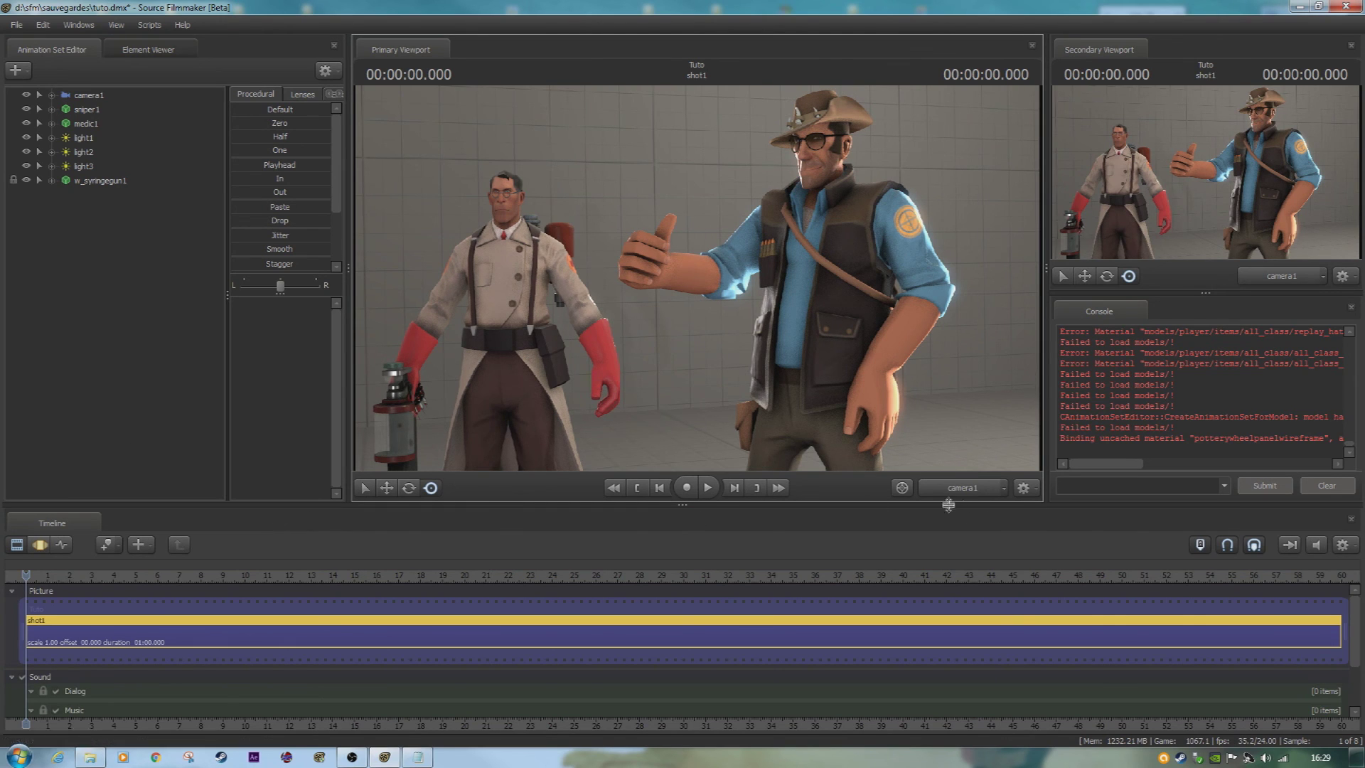